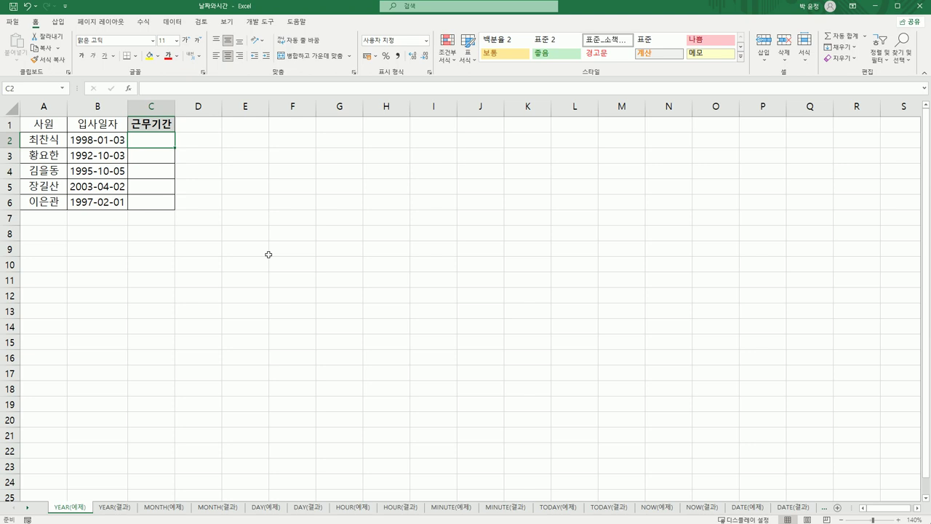
Step: Enter the formula =2025-YEAR(B2) in cell C2 of the 근무기간 column
{"action": "type", "text": "="}
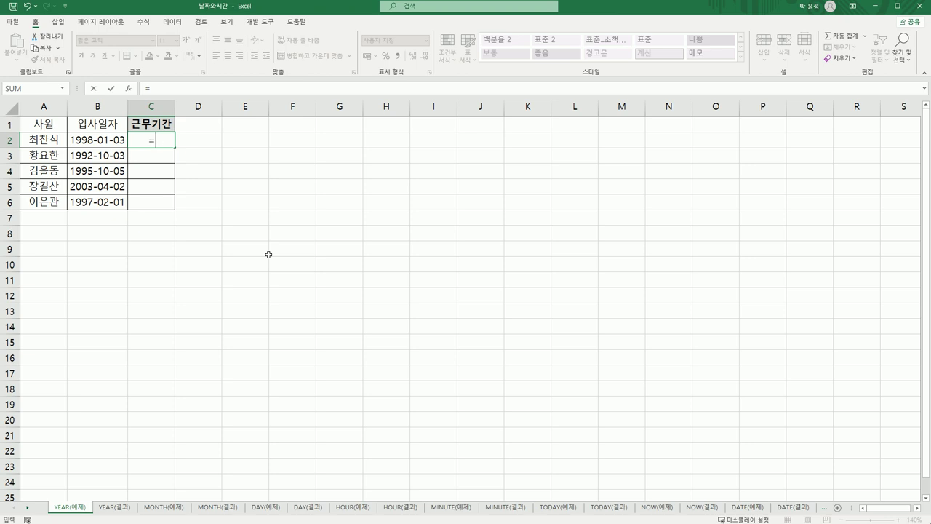
{"action": "type", "text": "2025-"}
{"action": "type", "text": "y"}
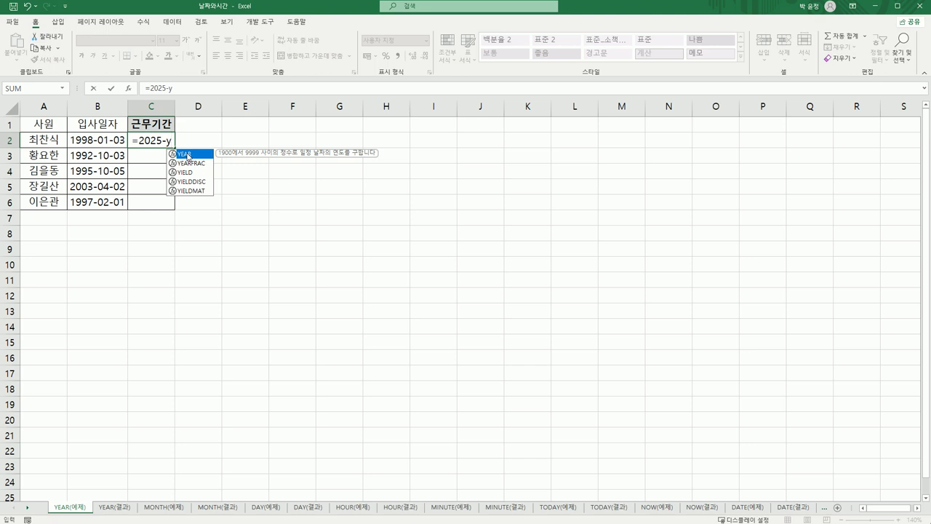
{"action": "double_click", "coordinate": [188, 155]}
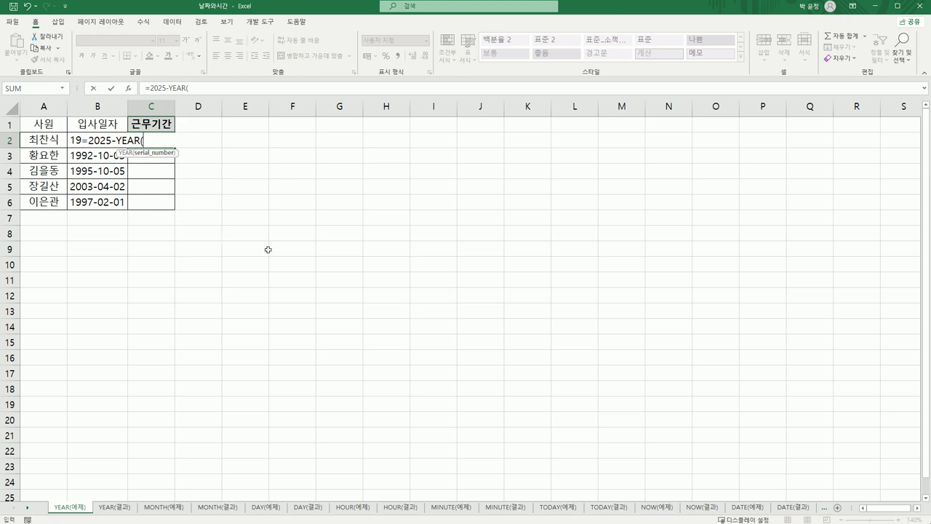
{"action": "left_click", "coordinate": [74, 142]}
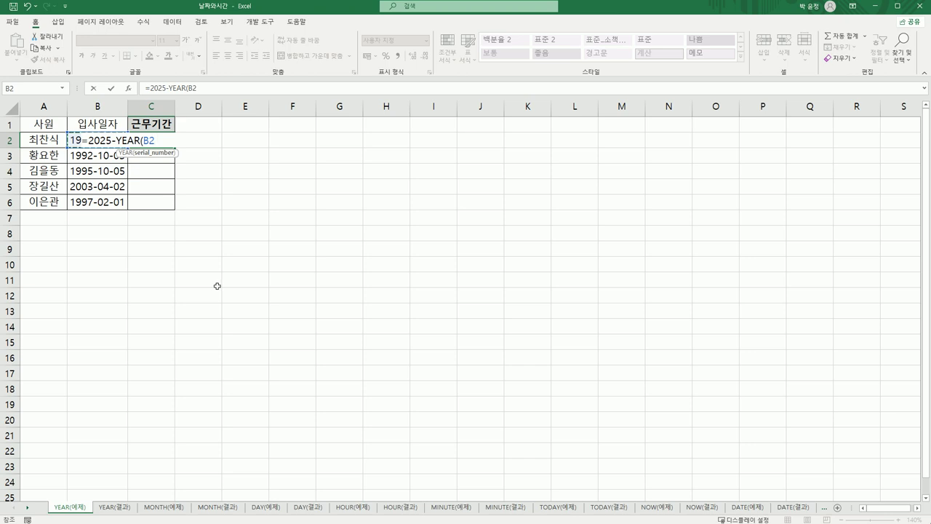
{"action": "type", "text": ")"}
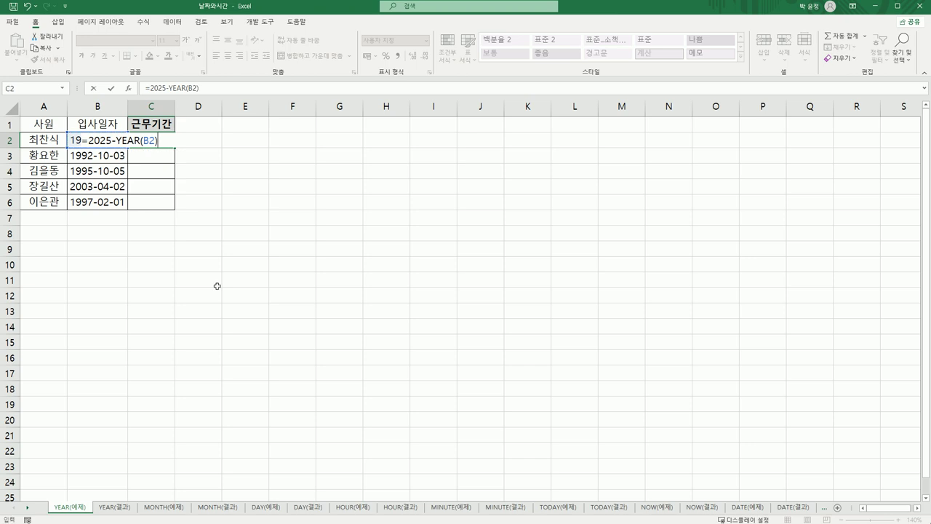
{"action": "key", "text": "Return"}
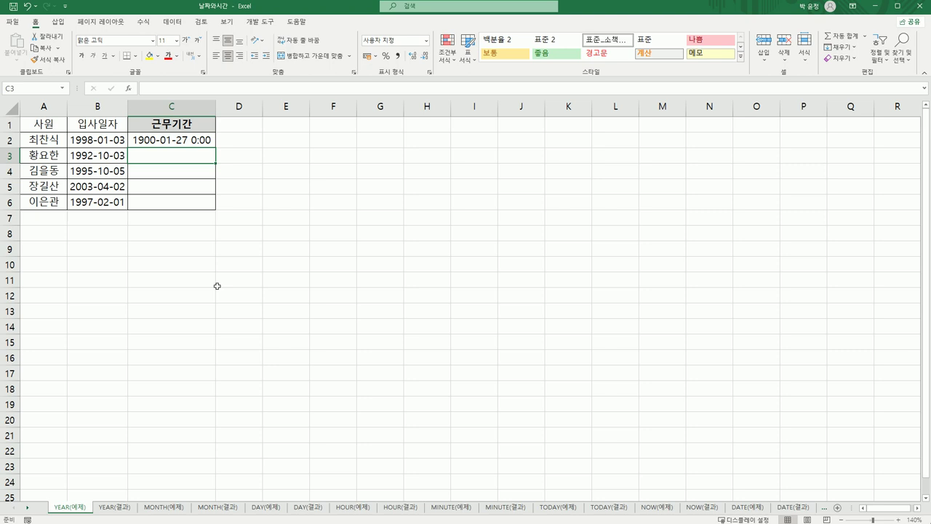
Step: Append &"년" to the formula in C2 and fill it down through C6
{"action": "left_click", "coordinate": [159, 136]}
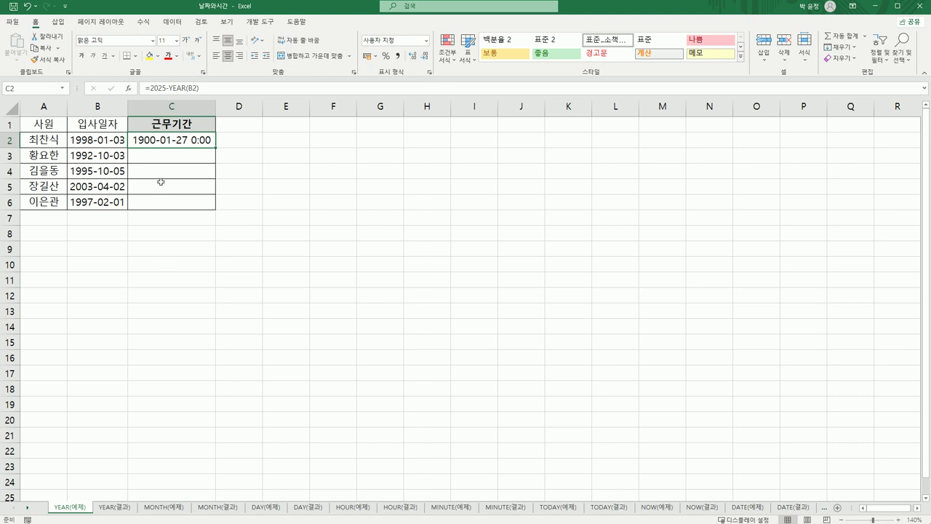
{"action": "double_click", "coordinate": [174, 139]}
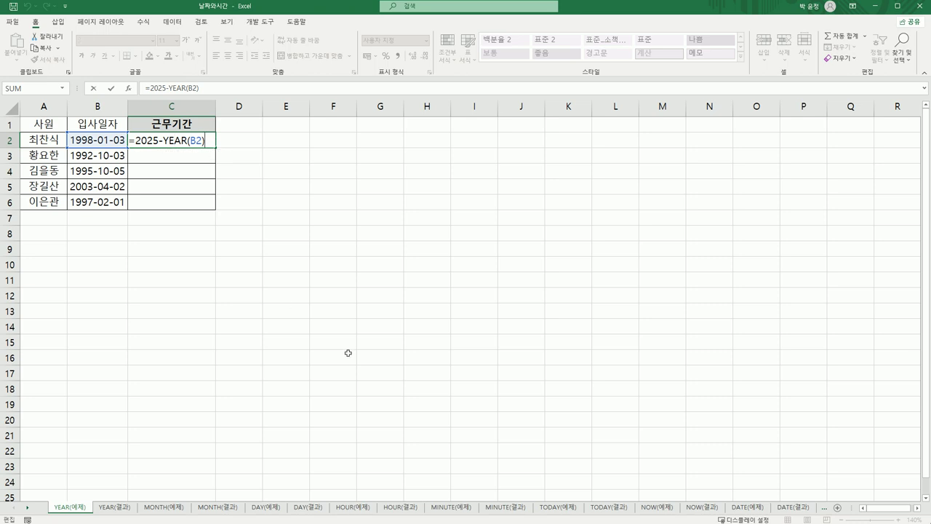
{"action": "type", "text": "&\""}
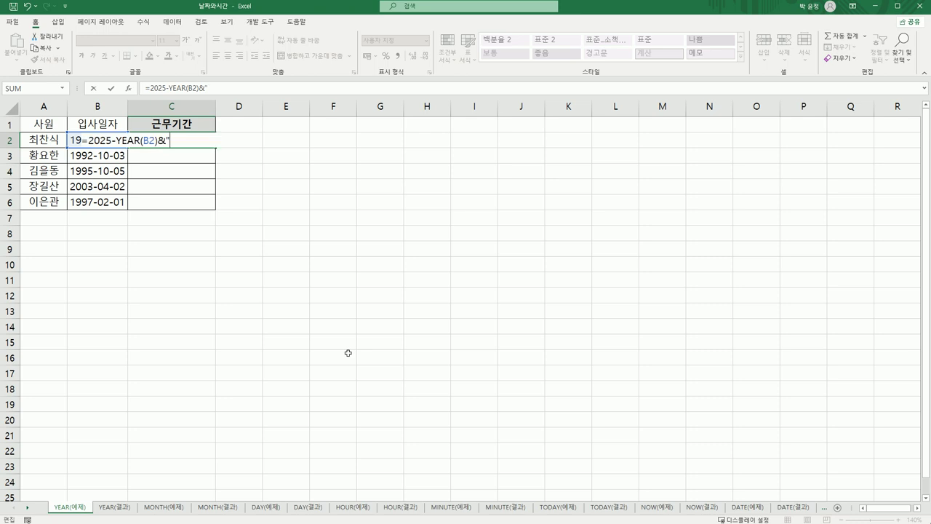
{"action": "type", "text": "년\""}
{"action": "key", "text": "Return"}
{"action": "key", "text": "Up"}
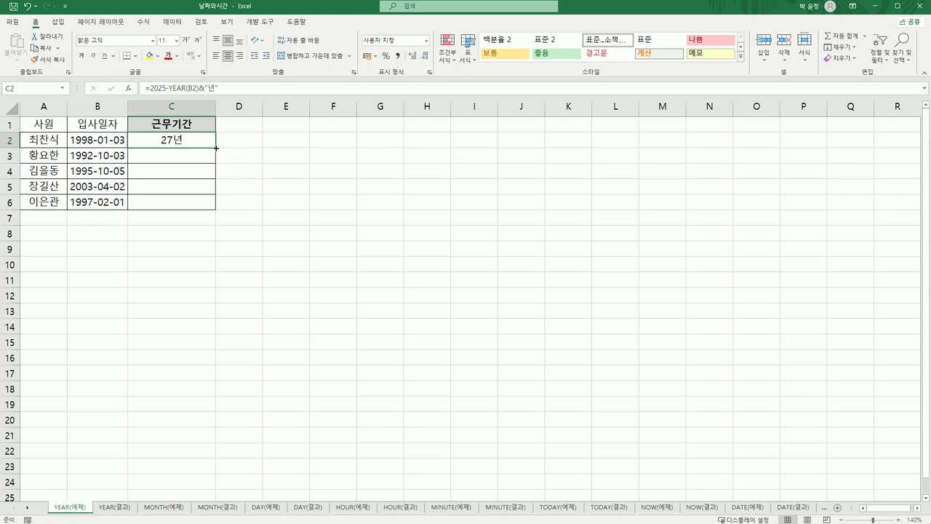
{"action": "left_click_drag", "start_coordinate": [216, 148], "coordinate": [219, 210]}
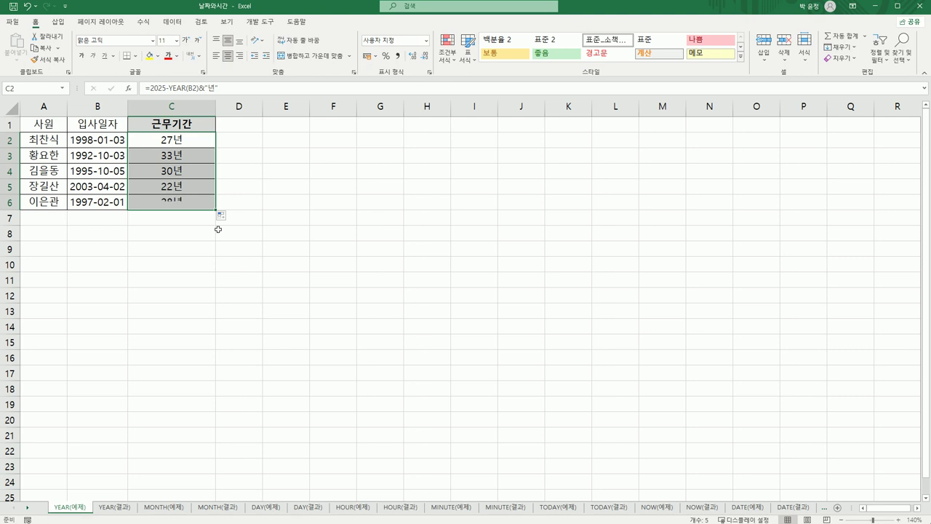
Step: Remove the &"년" suffix from the formula in C2, leaving =2025-YEAR(B2)
{"action": "left_click", "coordinate": [172, 141]}
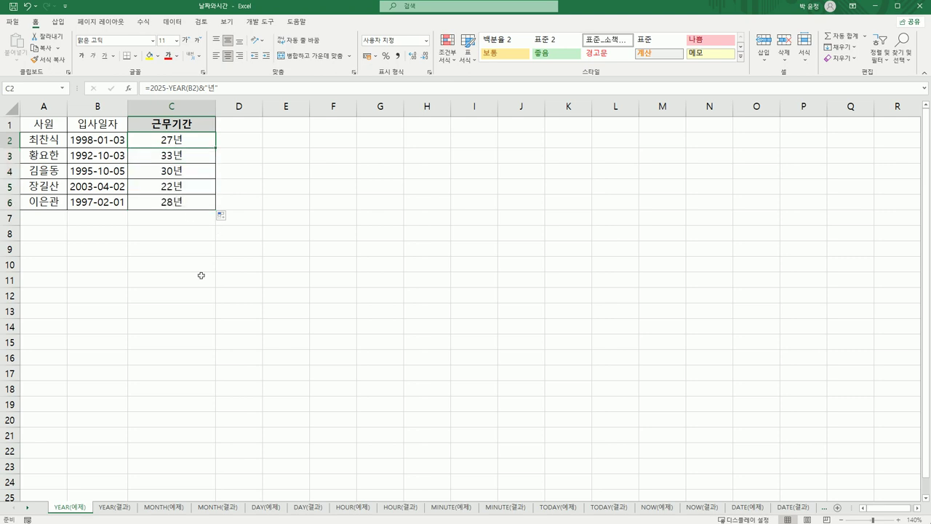
{"action": "double_click", "coordinate": [173, 141]}
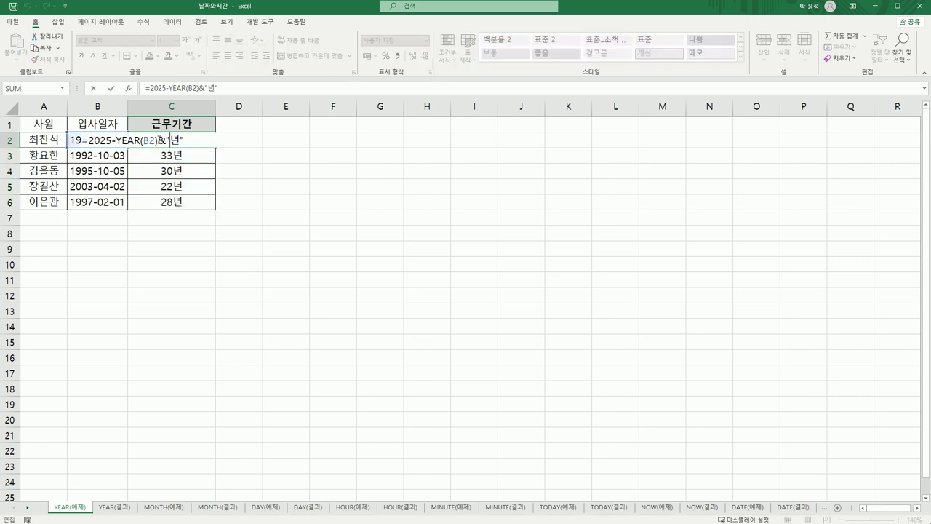
{"action": "left_click_drag", "start_coordinate": [158, 139], "coordinate": [192, 137]}
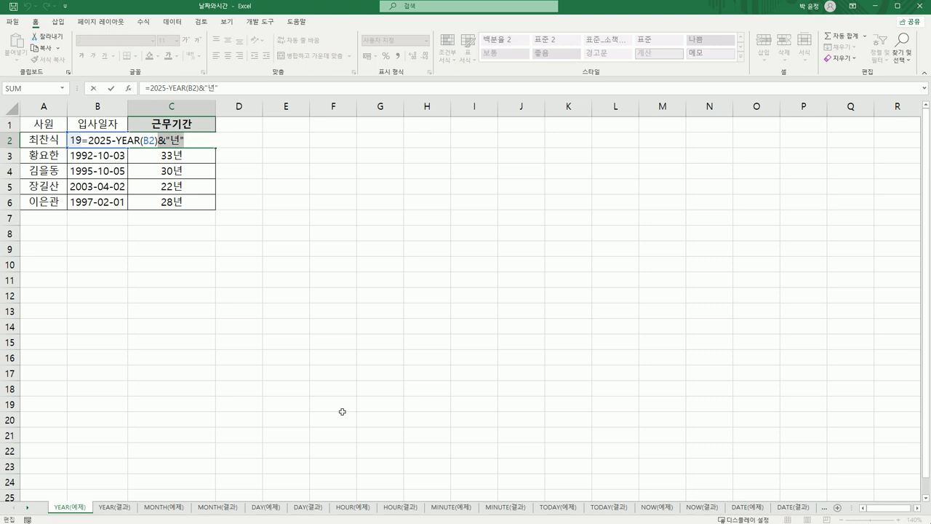
{"action": "key", "text": "Delete"}
{"action": "key", "text": "Return"}
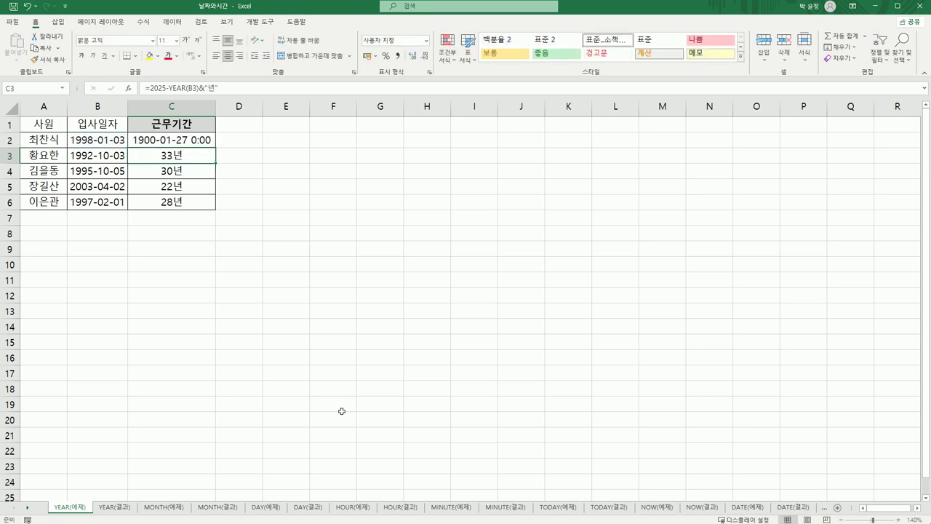
Step: Change the number format of cell C2 to 일반 (General) through the cell format settings
{"action": "left_click", "coordinate": [166, 139]}
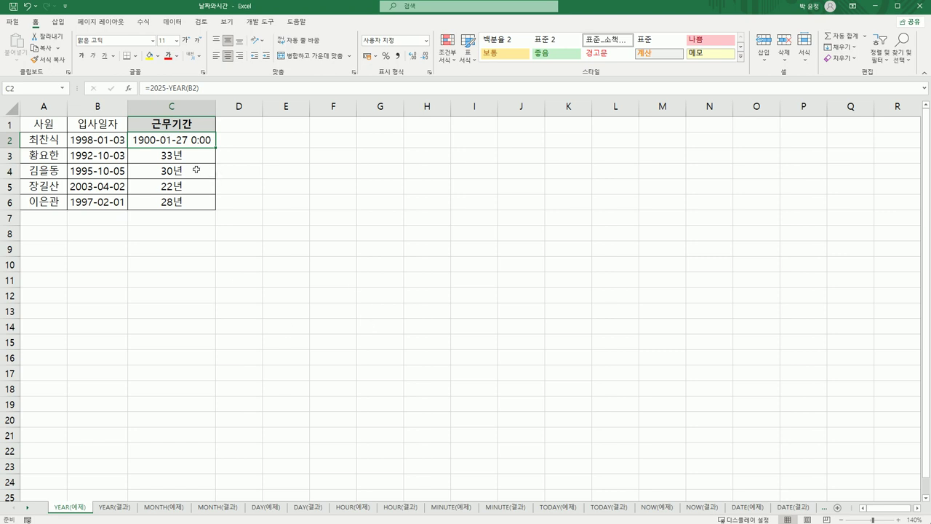
{"action": "right_click", "coordinate": [158, 140]}
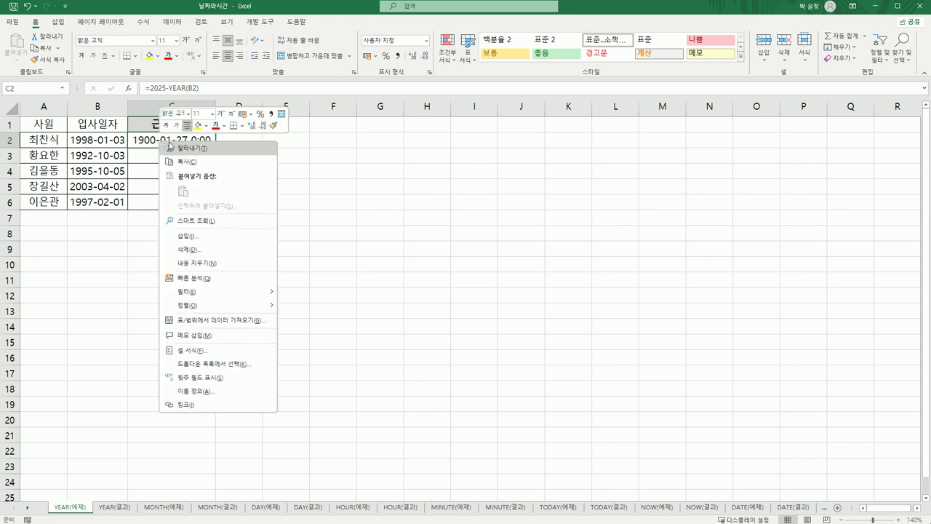
{"action": "left_click", "coordinate": [220, 352]}
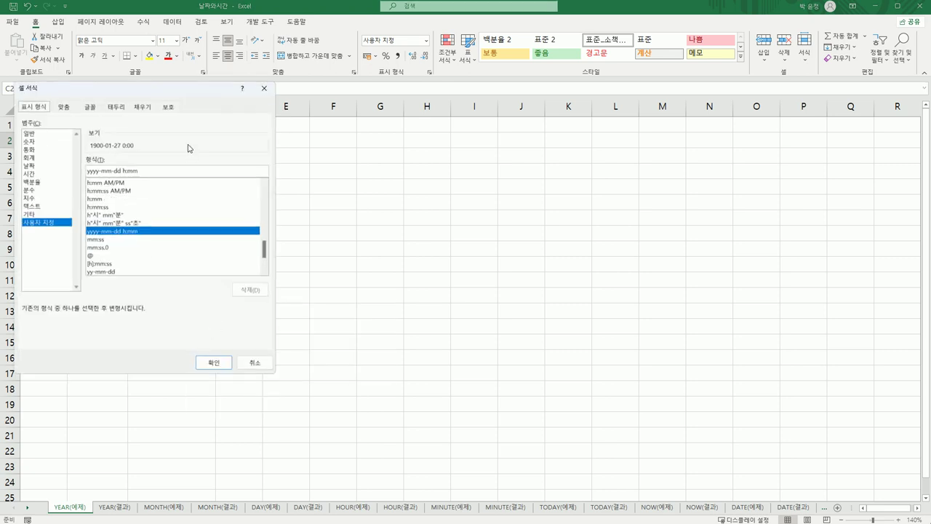
{"action": "left_click_drag", "start_coordinate": [167, 92], "coordinate": [464, 163]}
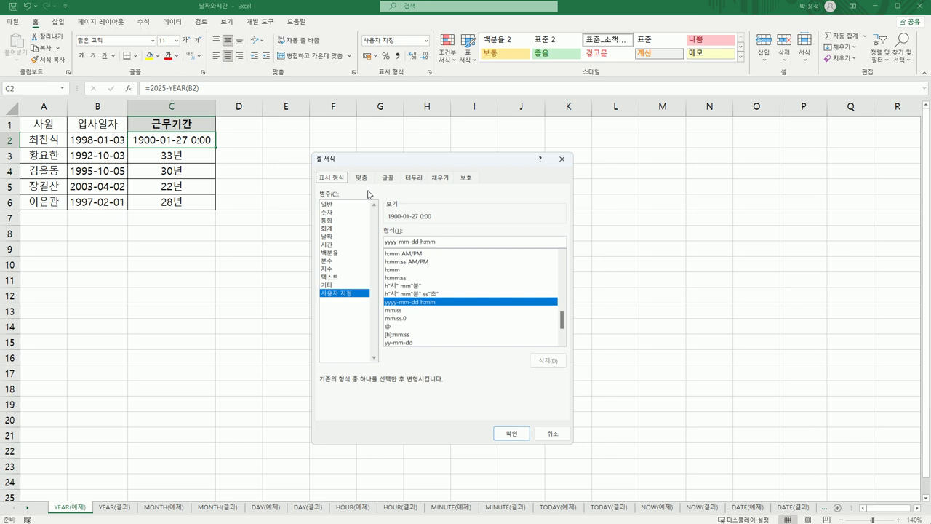
{"action": "left_click", "coordinate": [329, 205]}
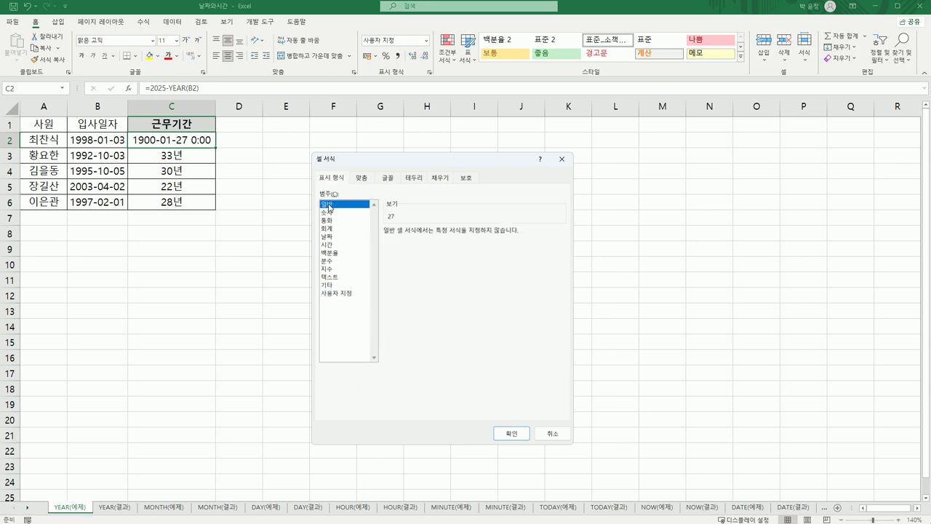
{"action": "left_click", "coordinate": [511, 433]}
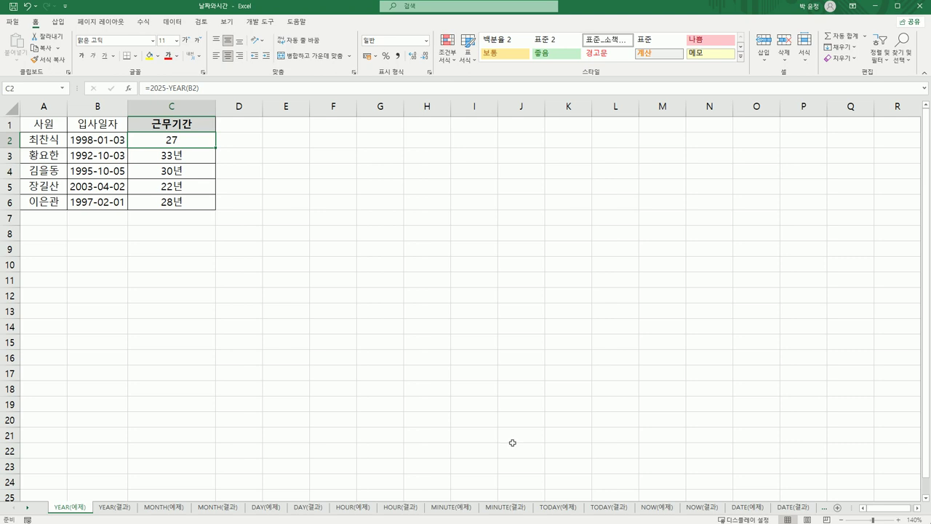
Step: Add &"년" back to the end of the C2 formula to get =2025-YEAR(B2)&"년"
{"action": "double_click", "coordinate": [195, 138]}
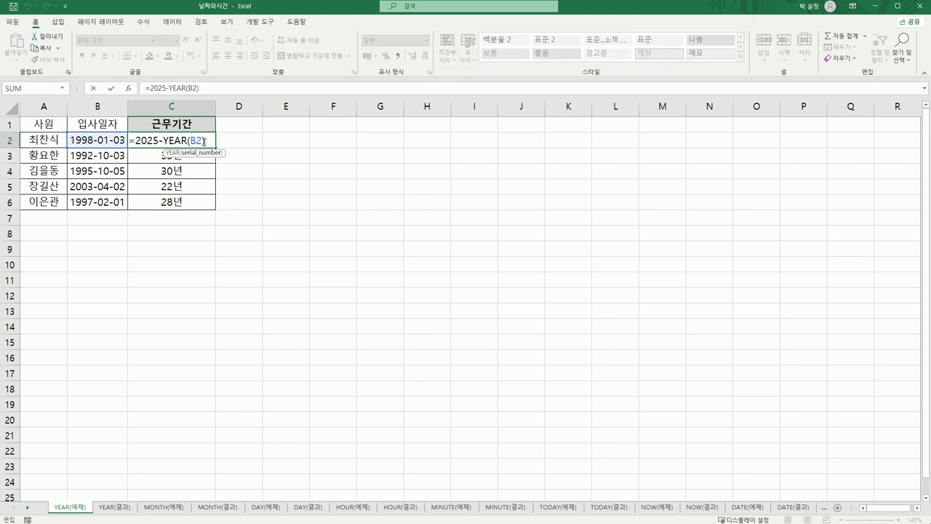
{"action": "type", "text": "&"}
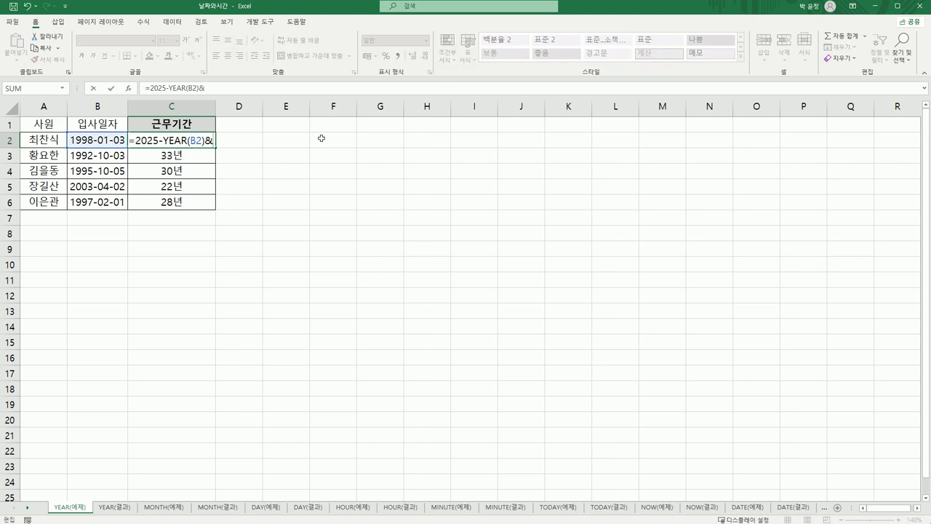
{"action": "type", "text": "\"년\""}
{"action": "key", "text": "BackSpace"}
{"action": "key", "text": "BackSpace"}
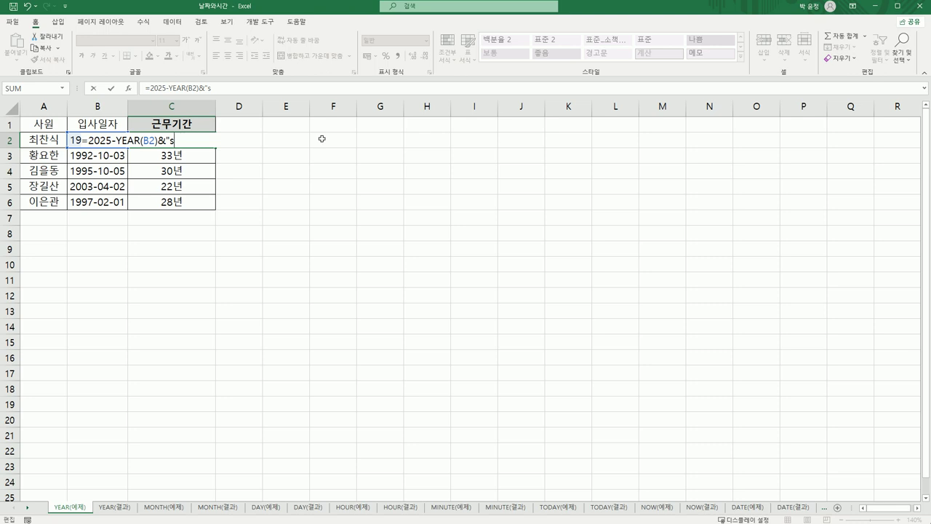
{"action": "type", "text": "년\""}
{"action": "key", "text": "Return"}
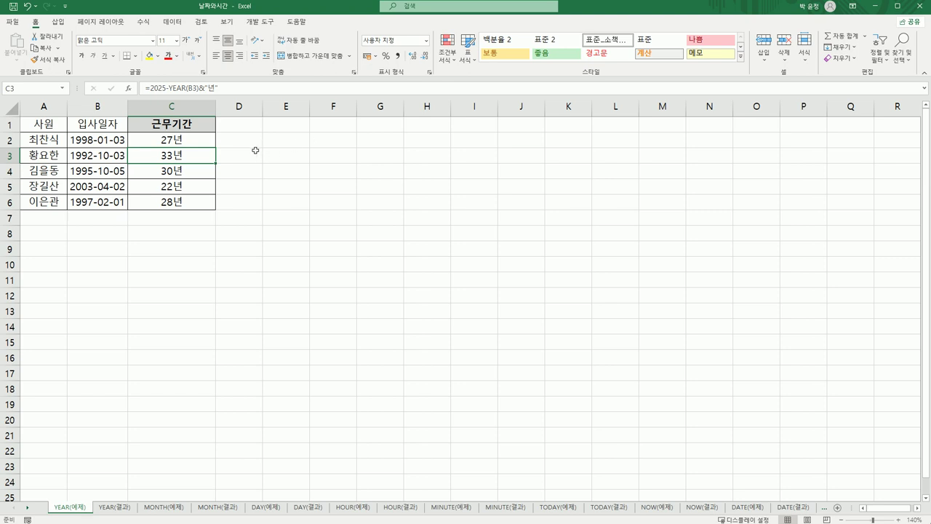
Step: Review the C2 formula and compare the YEAR(예제) sheet with the YEAR(결과) sheet
{"action": "left_click", "coordinate": [184, 141]}
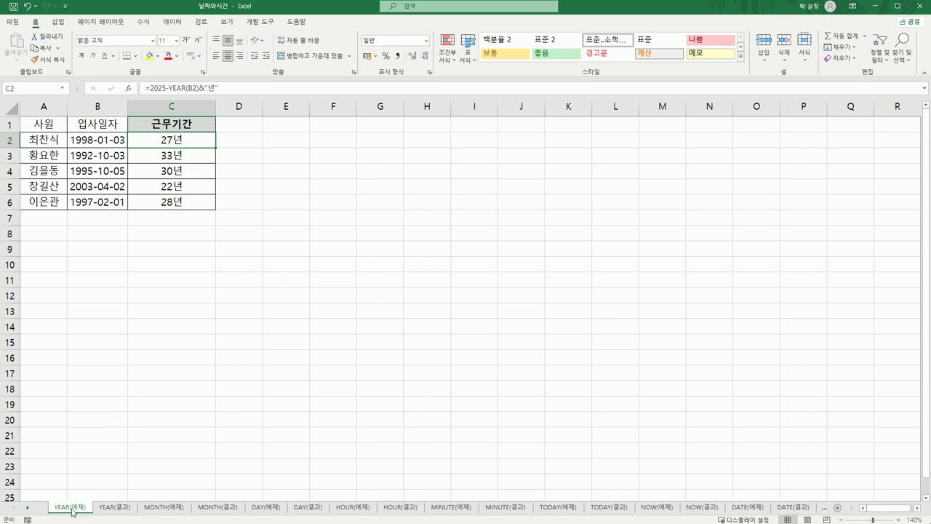
{"action": "left_click", "coordinate": [102, 511]}
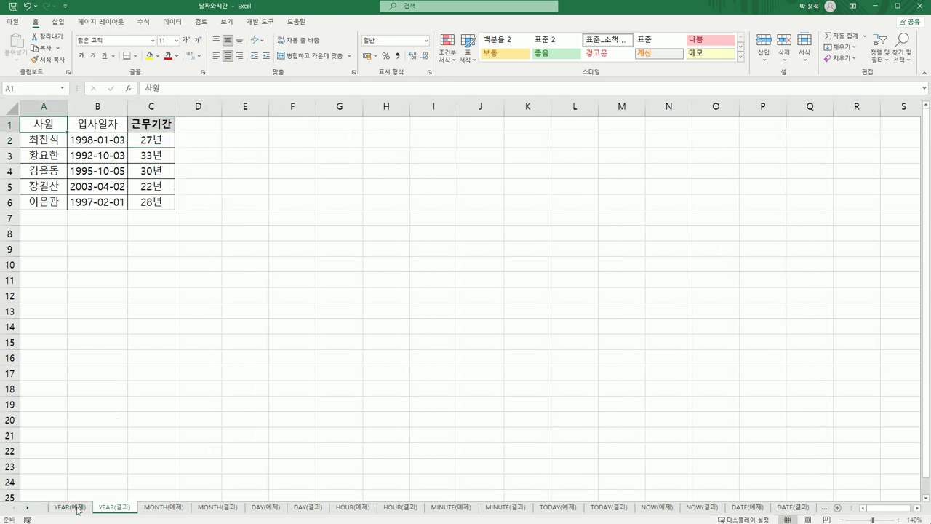
{"action": "left_click", "coordinate": [78, 510]}
{"action": "left_click", "coordinate": [112, 499]}
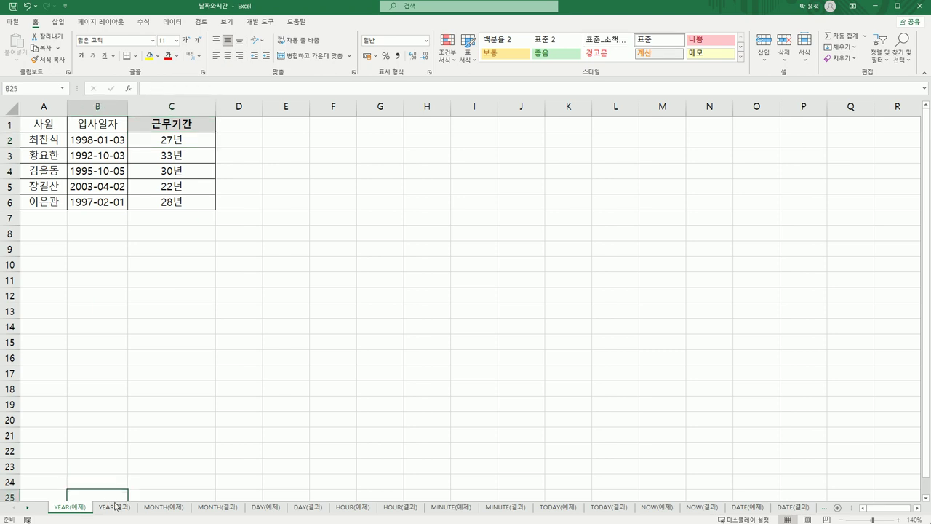
{"action": "left_click", "coordinate": [117, 509]}
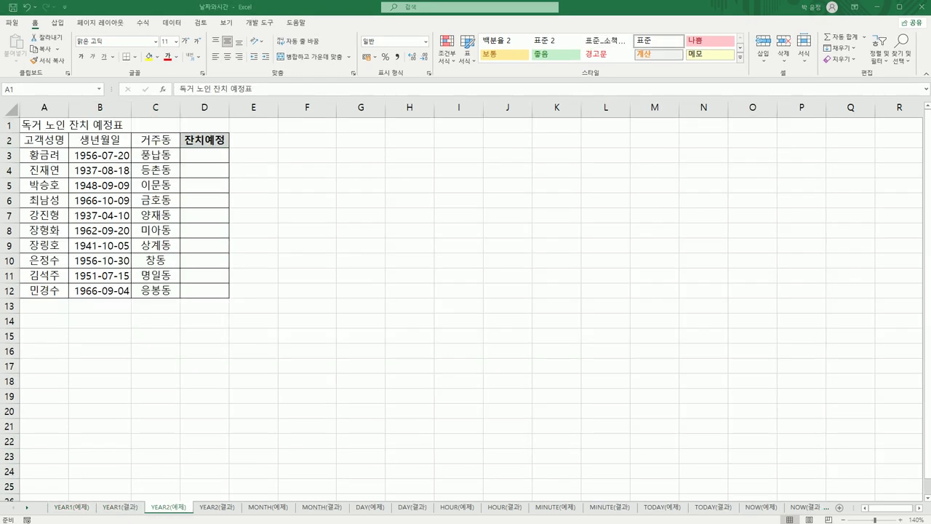
Step: Enter =YEAR(B3) in cell D3 of the 잔치예정 column and fill it down to D12
{"action": "left_click", "coordinate": [217, 160]}
{"action": "left_click", "coordinate": [213, 157]}
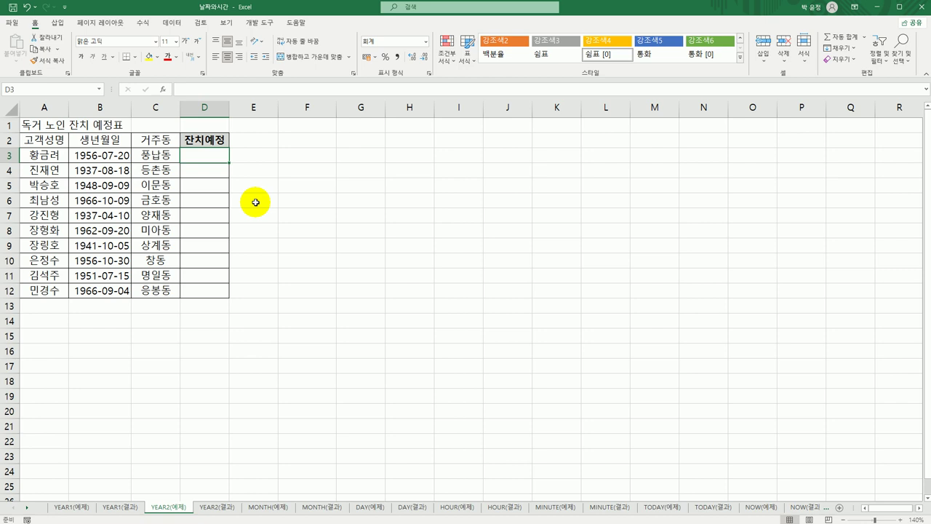
{"action": "left_click", "coordinate": [118, 156]}
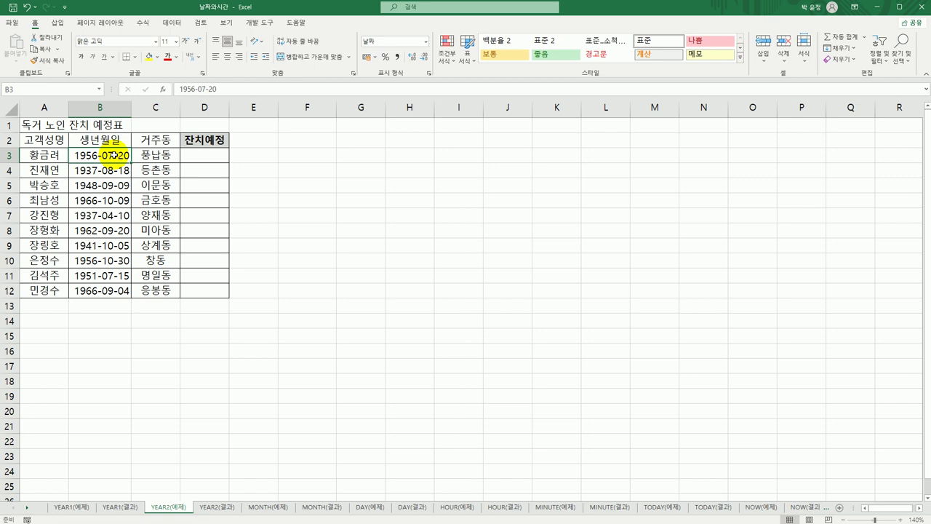
{"action": "left_click", "coordinate": [224, 156]}
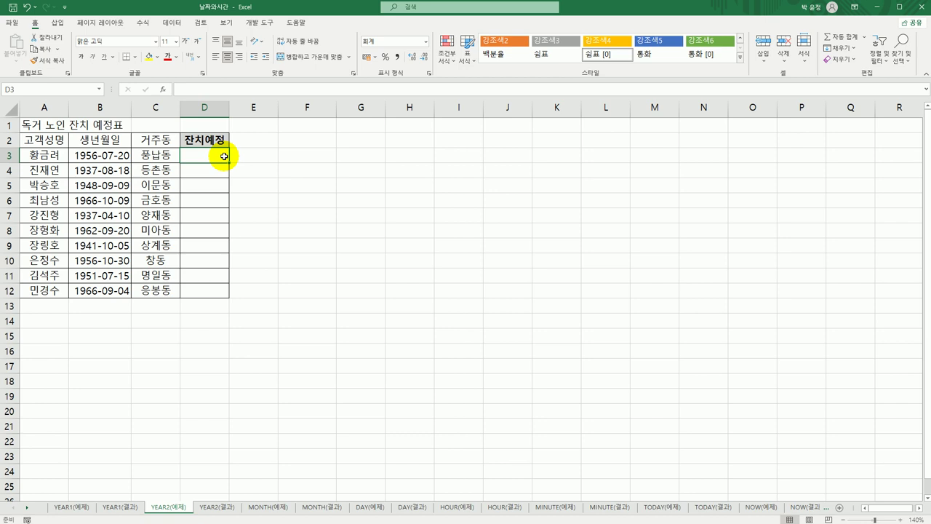
{"action": "type", "text": "="}
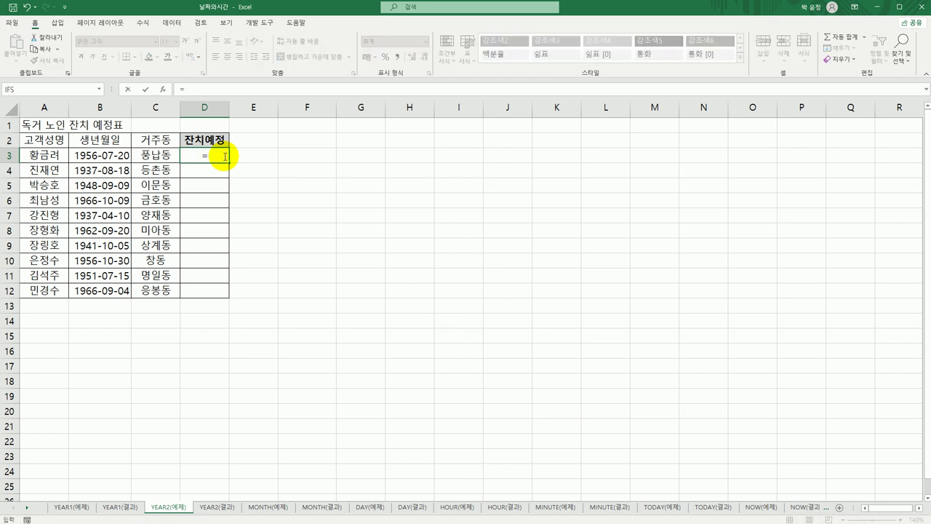
{"action": "type", "text": "y"}
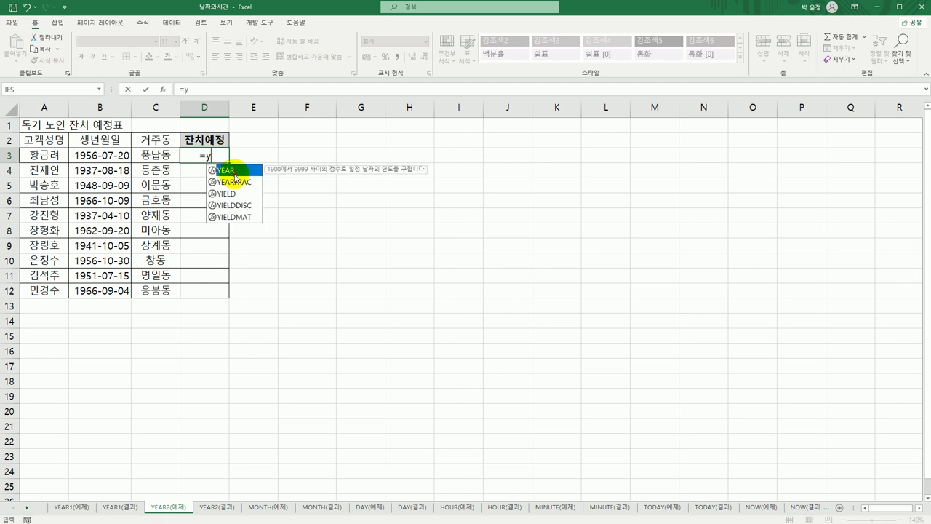
{"action": "double_click", "coordinate": [234, 174]}
{"action": "left_click", "coordinate": [109, 155]}
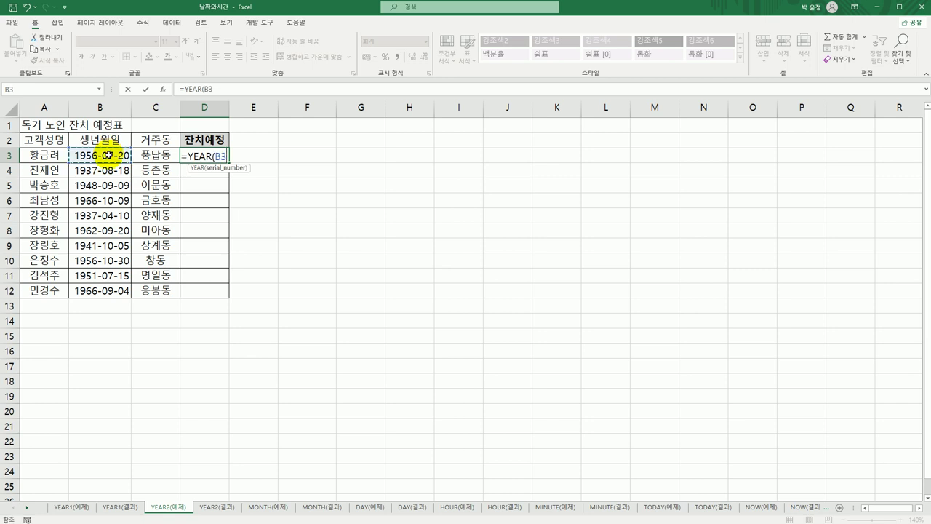
{"action": "type", "text": ")"}
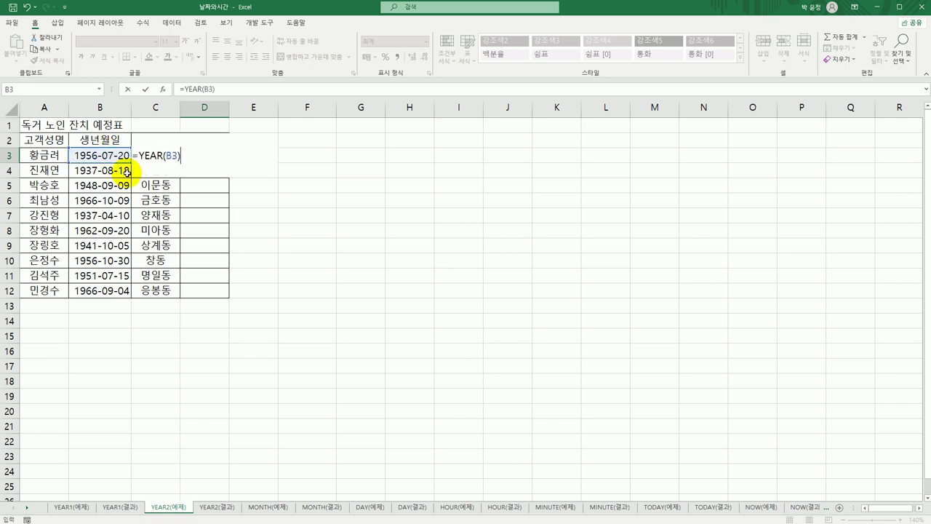
{"action": "key", "text": "Return"}
{"action": "left_click", "coordinate": [215, 154]}
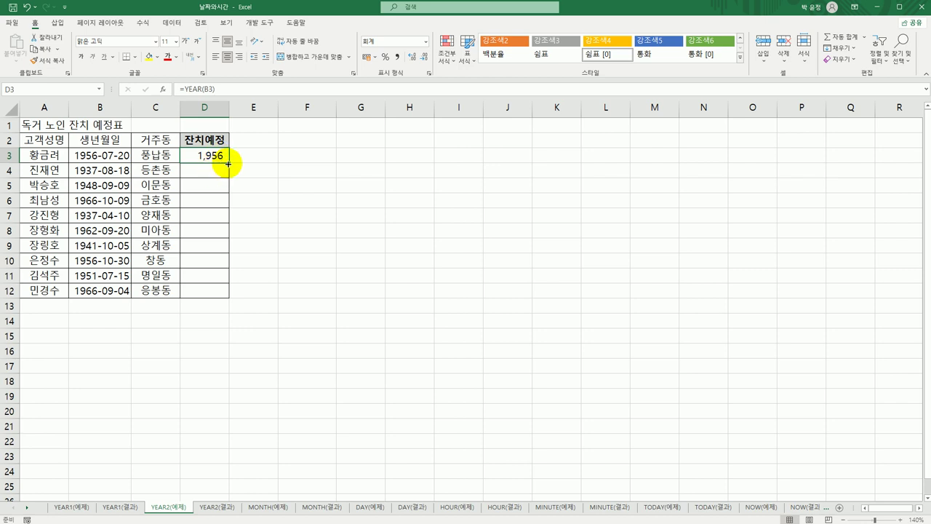
{"action": "left_click_drag", "start_coordinate": [228, 164], "coordinate": [225, 296]}
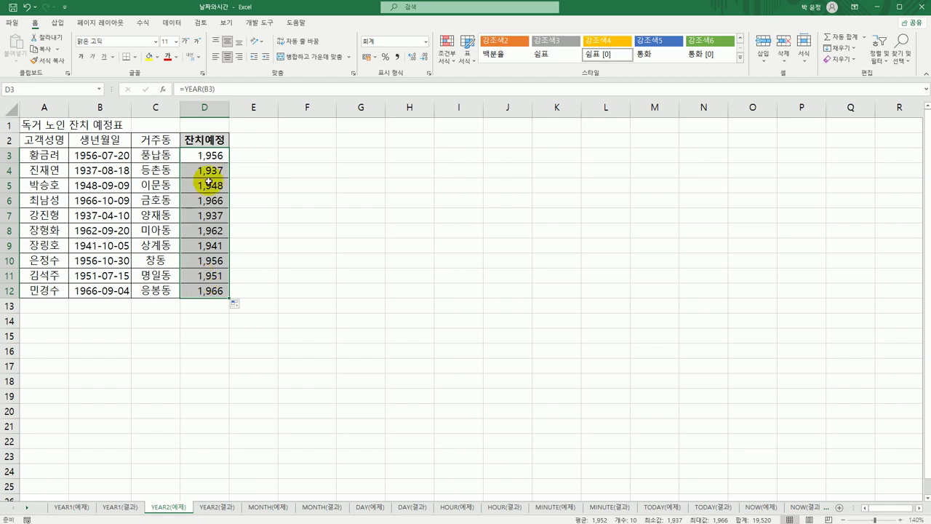
Step: Wrap the YEAR function in D3 in an IF that tests for 1956 and returns "칠순", giving =IF(YEAR(B3)=1956,"칠순",
{"action": "double_click", "coordinate": [198, 157]}
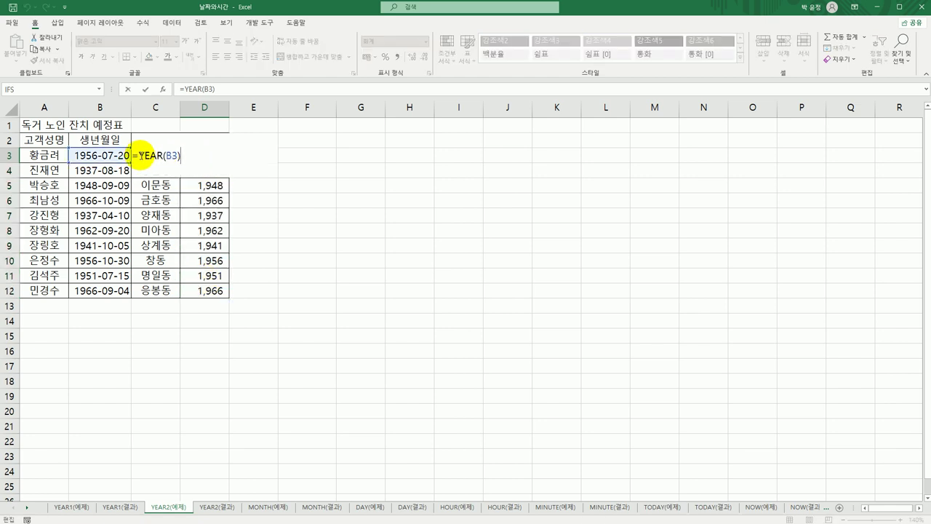
{"action": "type", "text": "IF("}
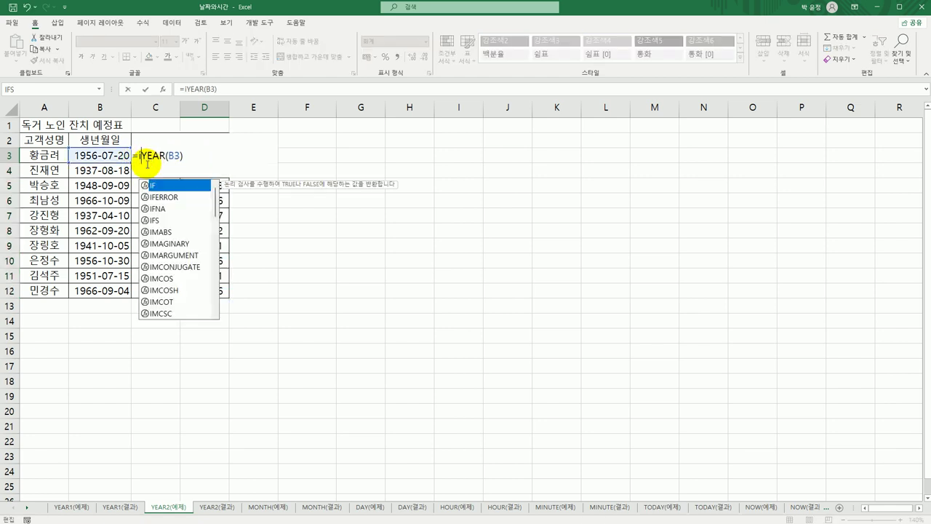
{"action": "key", "text": "End"}
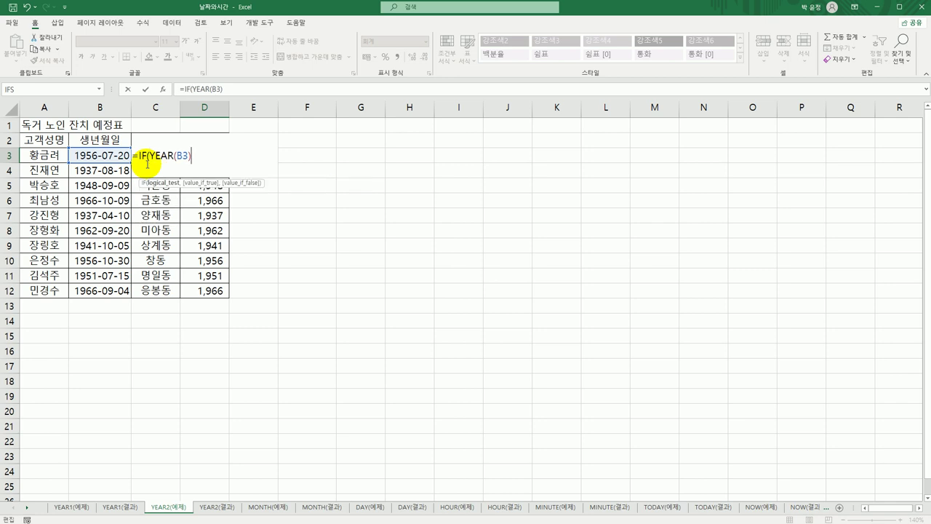
{"action": "type", "text": "=1956,"}
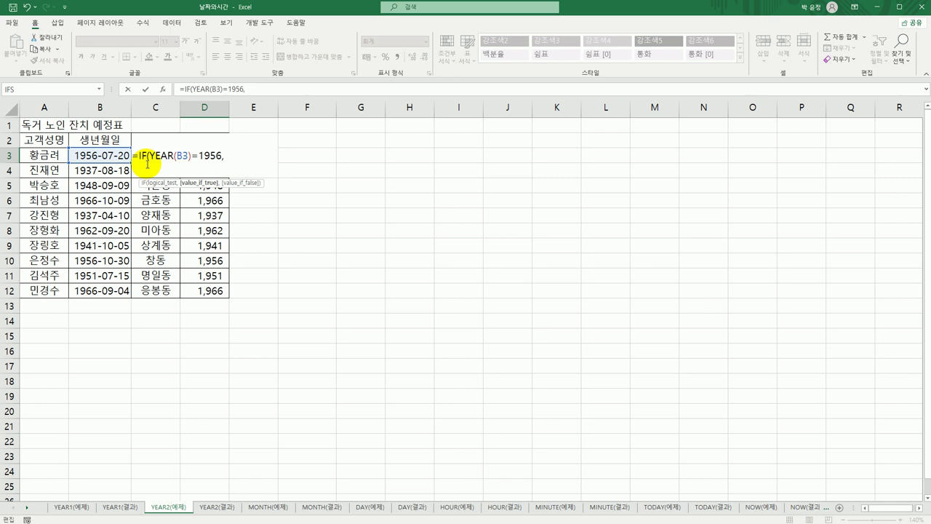
{"action": "type", "text": "\"칠순\","}
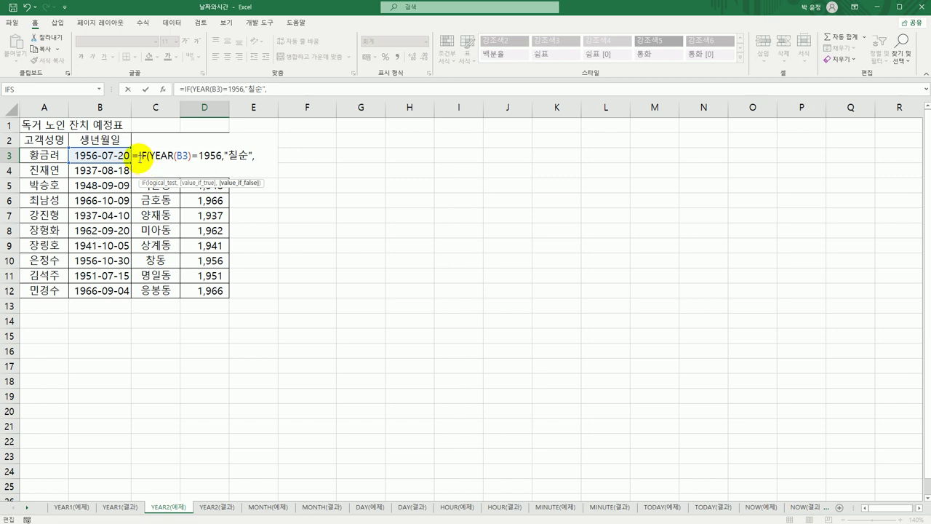
Step: Duplicate the IF(YEAR(B3)=1956,"칠순", portion at the end of the D3 formula as a nested IF
{"action": "left_click_drag", "start_coordinate": [139, 156], "coordinate": [275, 154]}
{"action": "key", "text": "ctrl+c"}
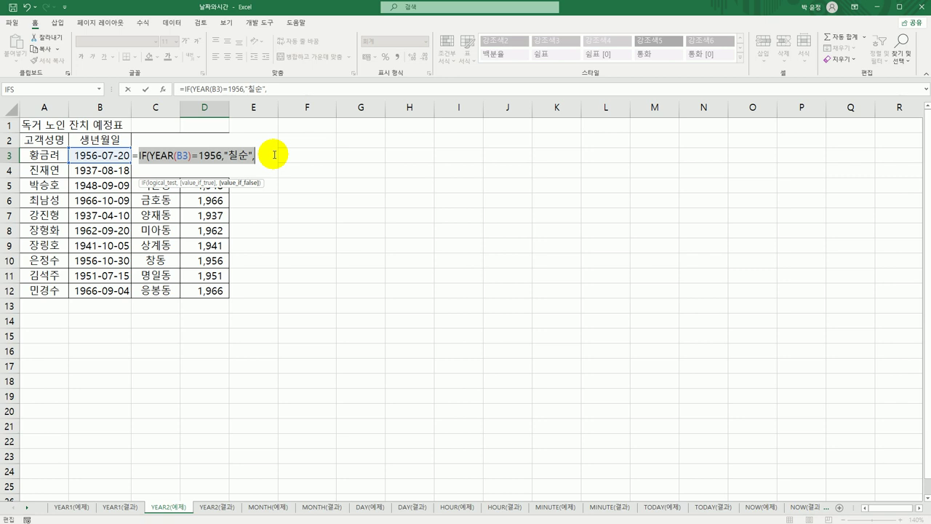
{"action": "left_click", "coordinate": [275, 155]}
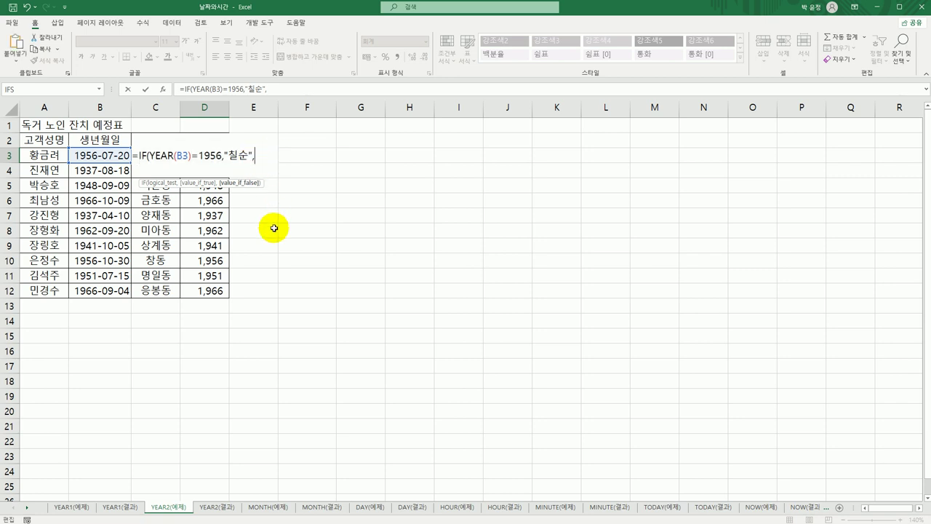
{"action": "key", "text": "ctrl+v"}
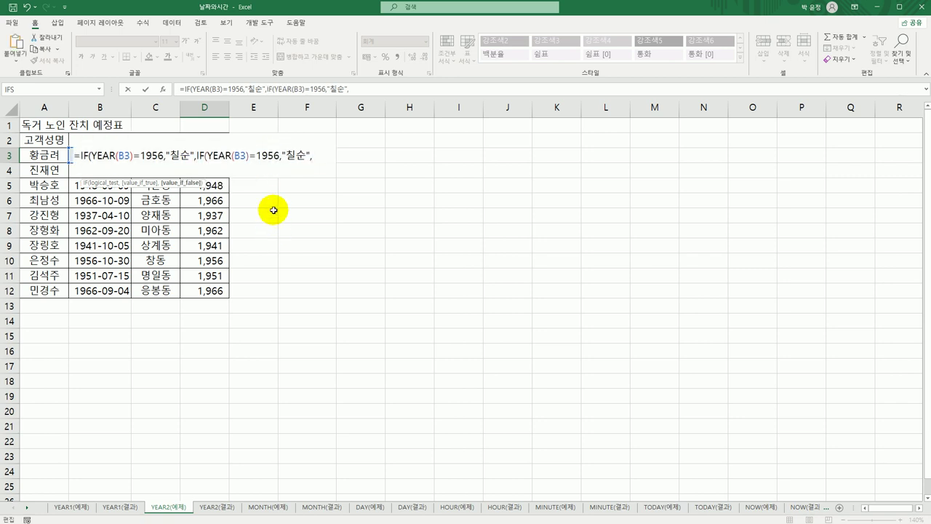
Step: Change the nested IF in D3 to test for the year 1966 and return "회갑"
{"action": "left_click", "coordinate": [273, 155]}
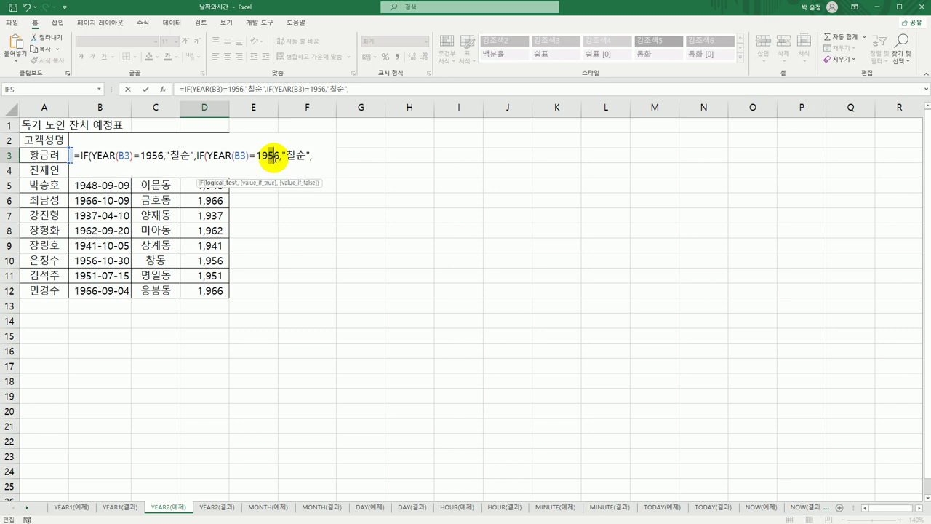
{"action": "key", "text": "BackSpace"}
{"action": "type", "text": "6"}
{"action": "left_click", "coordinate": [293, 155]}
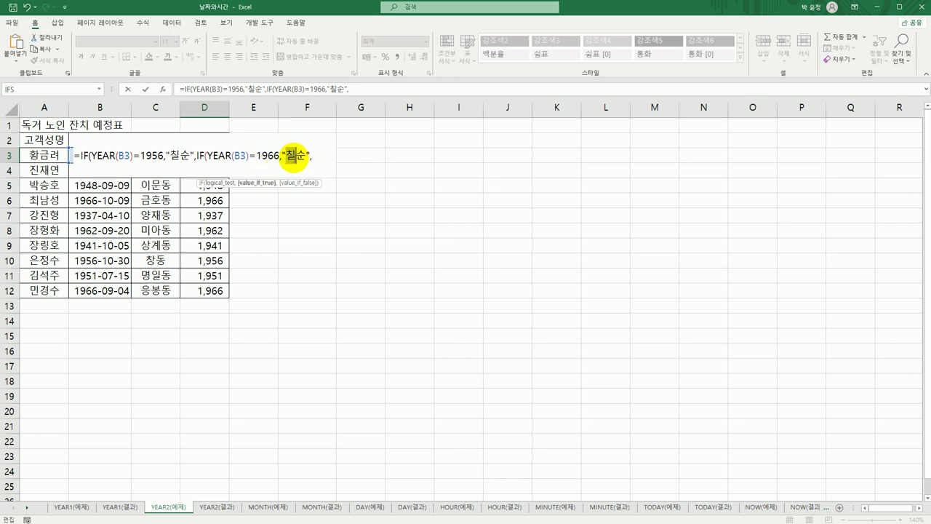
{"action": "key", "text": "BackSpace"}
{"action": "type", "text": "회가ㅂ"}
{"action": "left_click", "coordinate": [333, 160]}
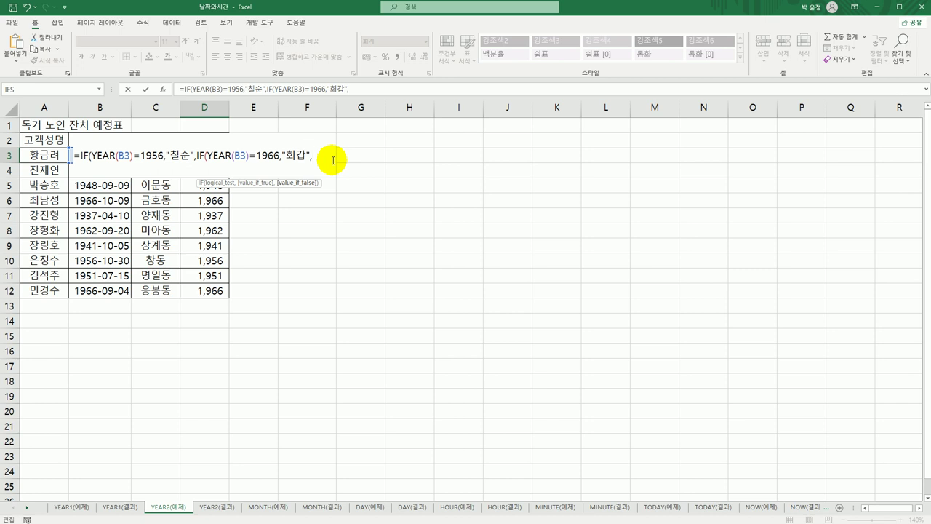
Step: Complete the D3 formula with an empty string "" for all other years and close both IF functions
{"action": "type", "text": "\"\""}
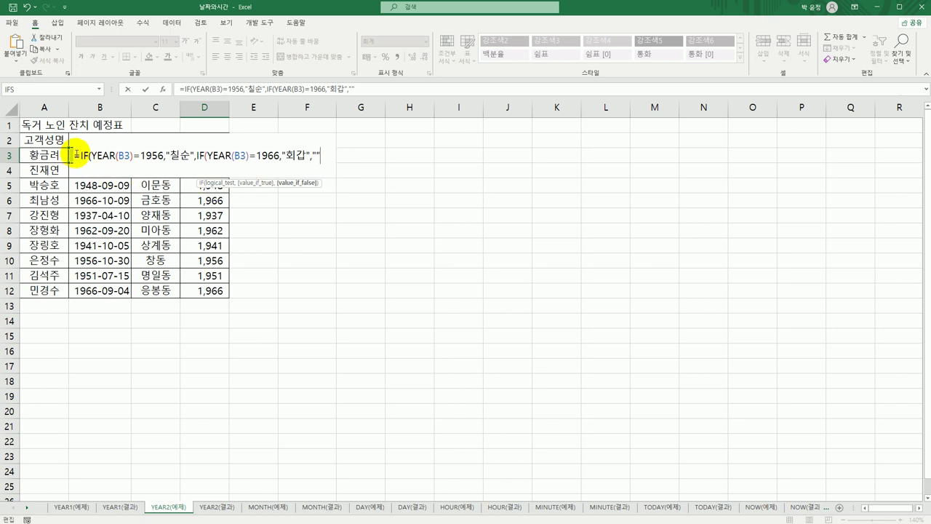
{"action": "type", "text": "))"}
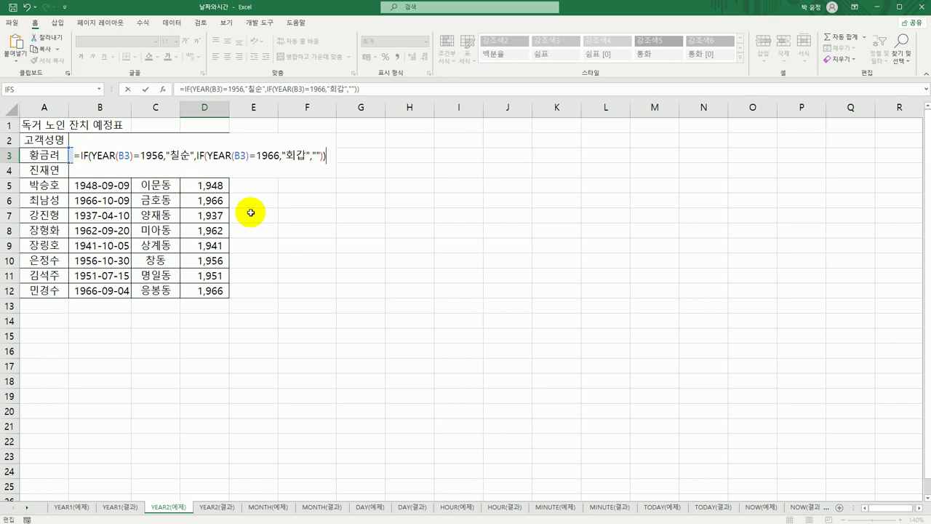
{"action": "key", "text": "Return"}
Step: Fill the D3 formula down to D12 and compare the column with the YEAR2(결과) sheet
{"action": "left_click", "coordinate": [216, 157]}
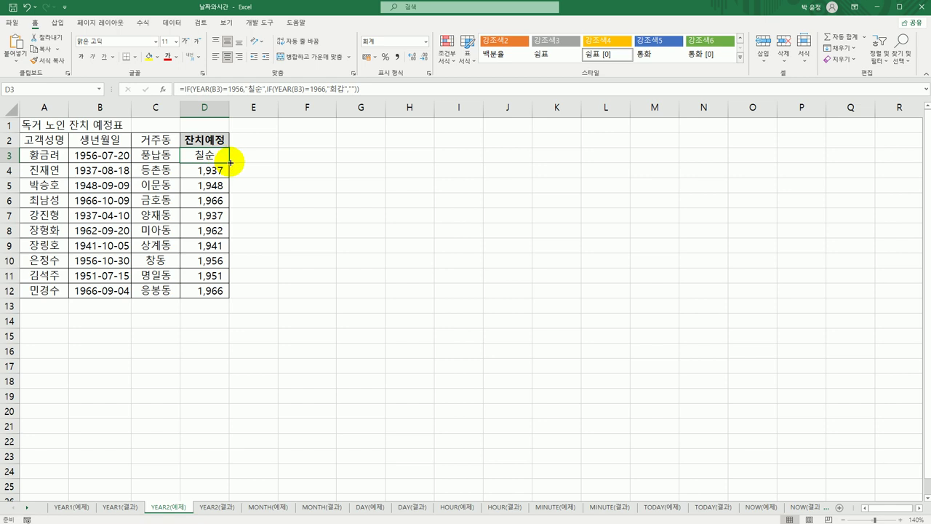
{"action": "left_click_drag", "start_coordinate": [230, 163], "coordinate": [214, 300]}
{"action": "left_click", "coordinate": [215, 290]}
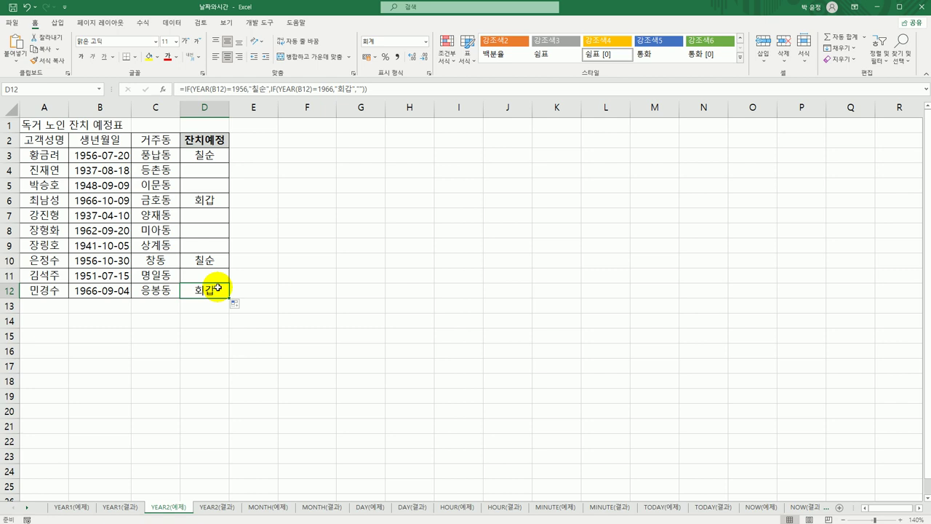
{"action": "left_click", "coordinate": [215, 508]}
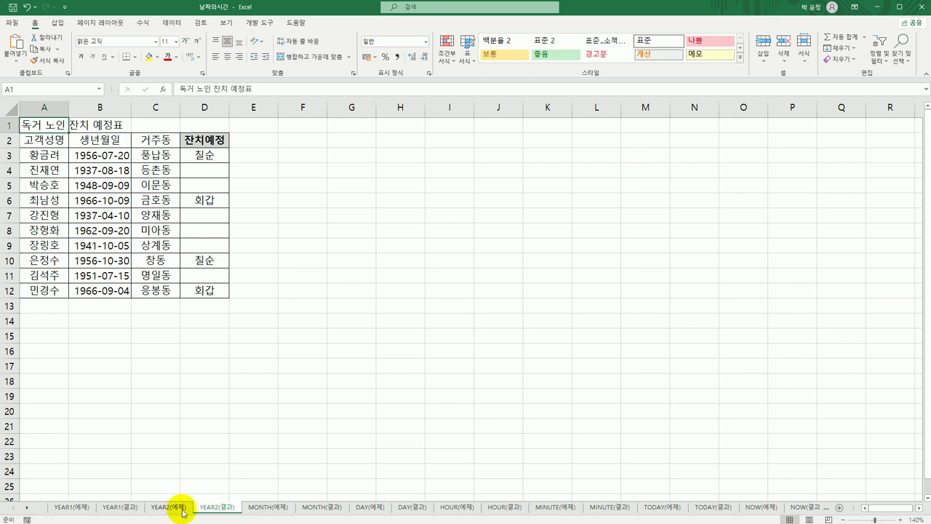
Step: On the MONTH(예제) sheet, wrap the serial number in E2 with the MONTH function to get =MONTH(45748)
{"action": "left_click", "coordinate": [269, 509]}
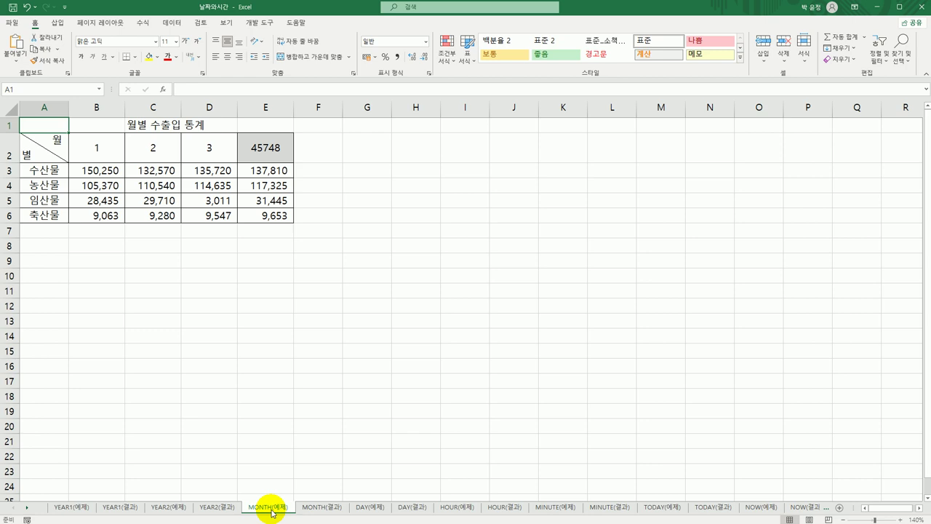
{"action": "left_click", "coordinate": [270, 149]}
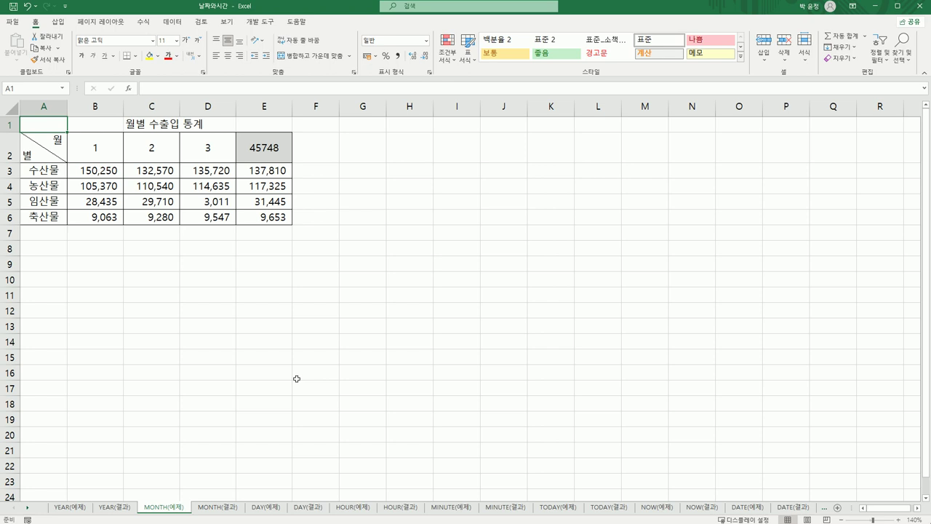
{"action": "left_click", "coordinate": [262, 148]}
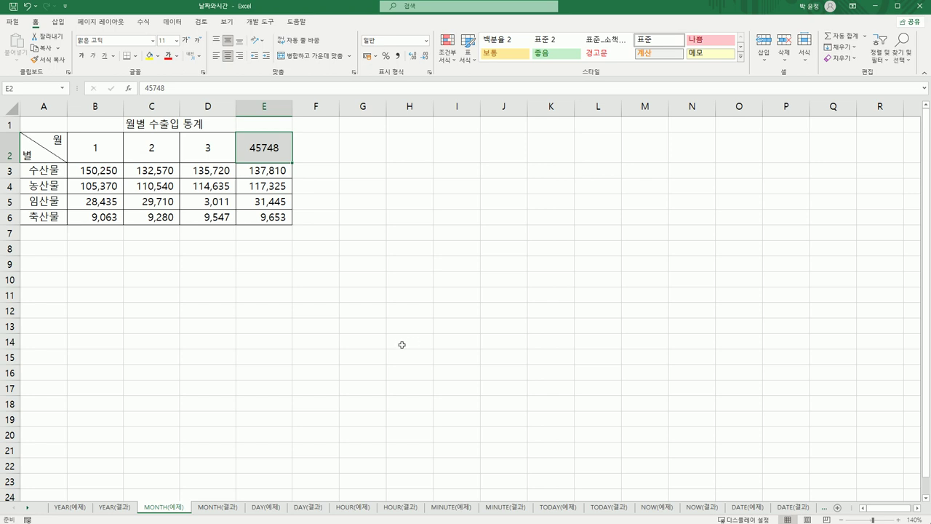
{"action": "double_click", "coordinate": [245, 148]}
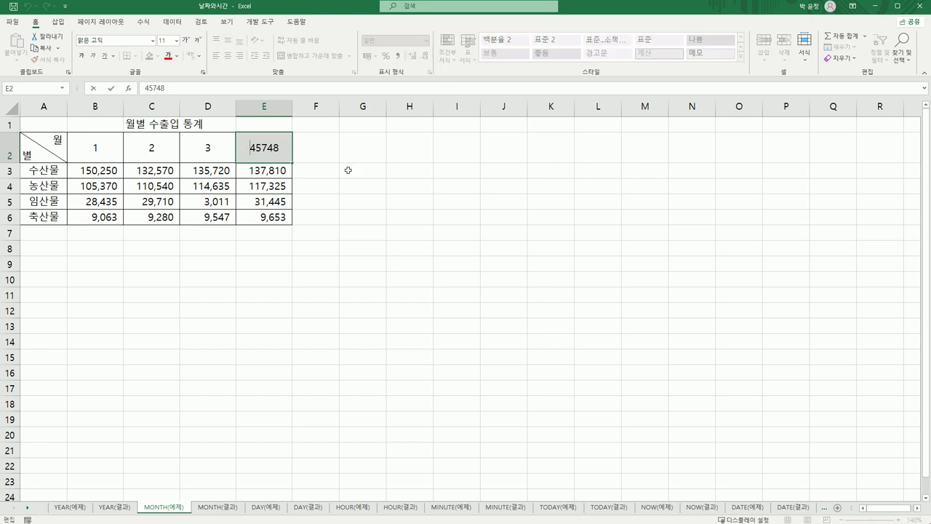
{"action": "type", "text": "="}
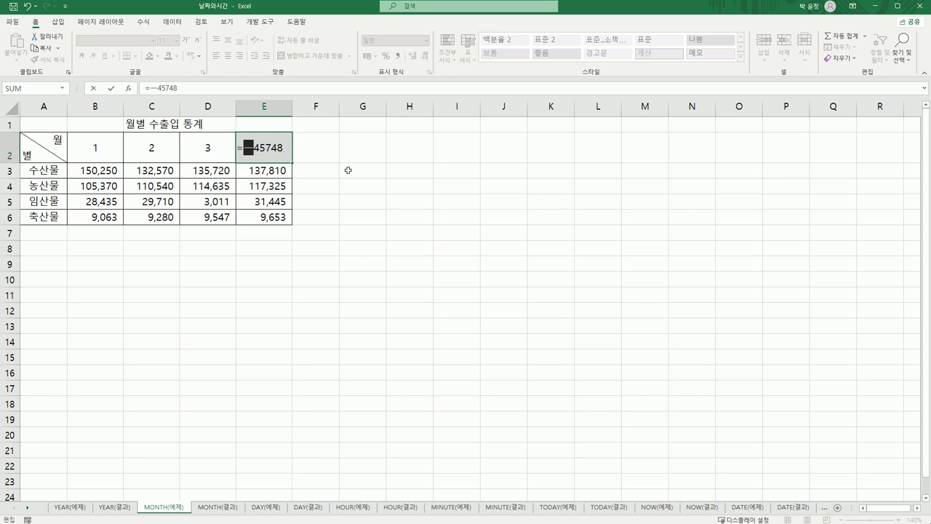
{"action": "type", "text": "mon"}
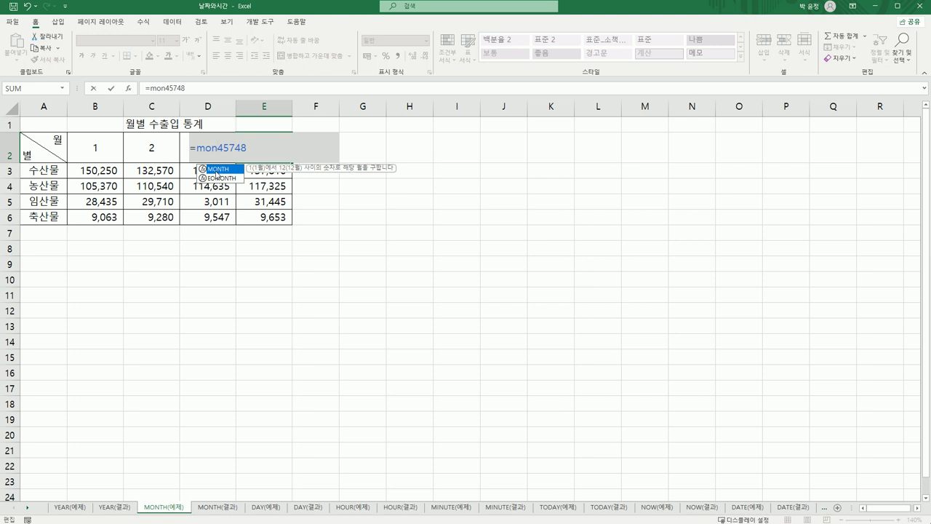
{"action": "double_click", "coordinate": [216, 175]}
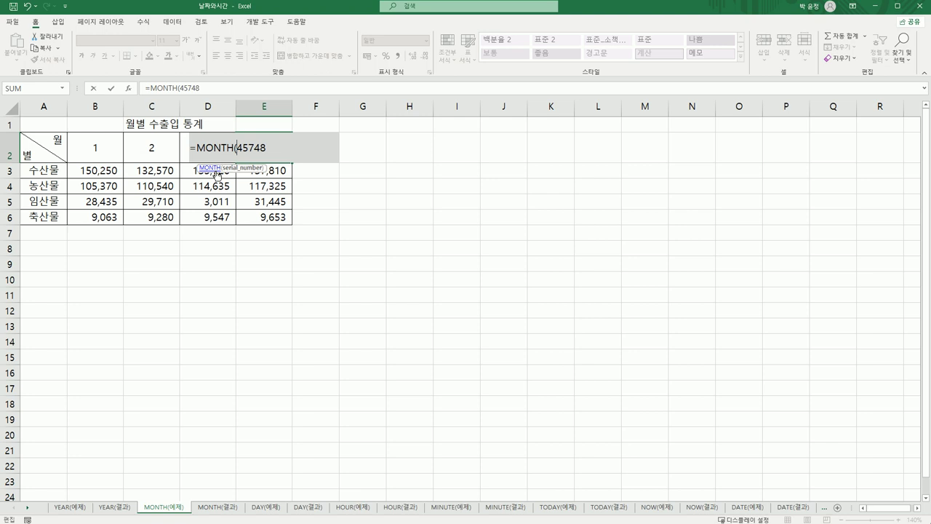
{"action": "left_click", "coordinate": [271, 147]}
{"action": "type", "text": ")"}
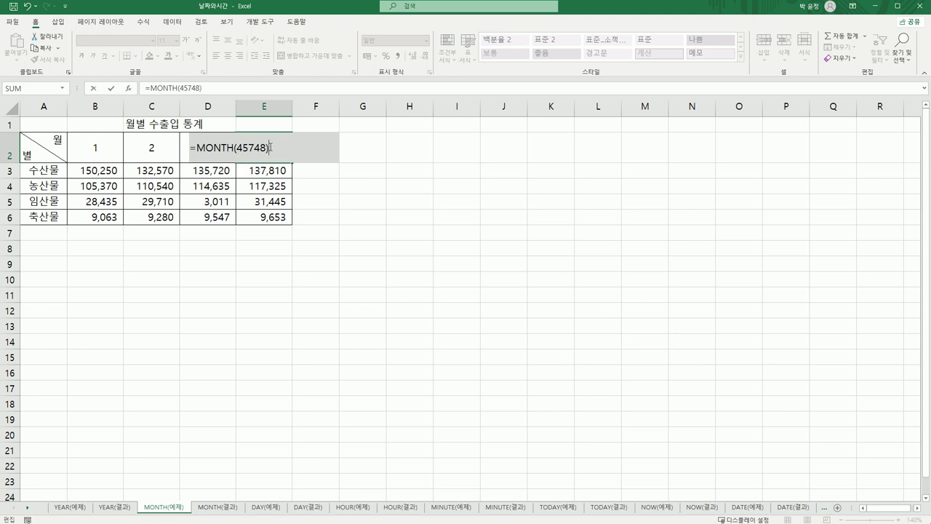
{"action": "key", "text": "Return"}
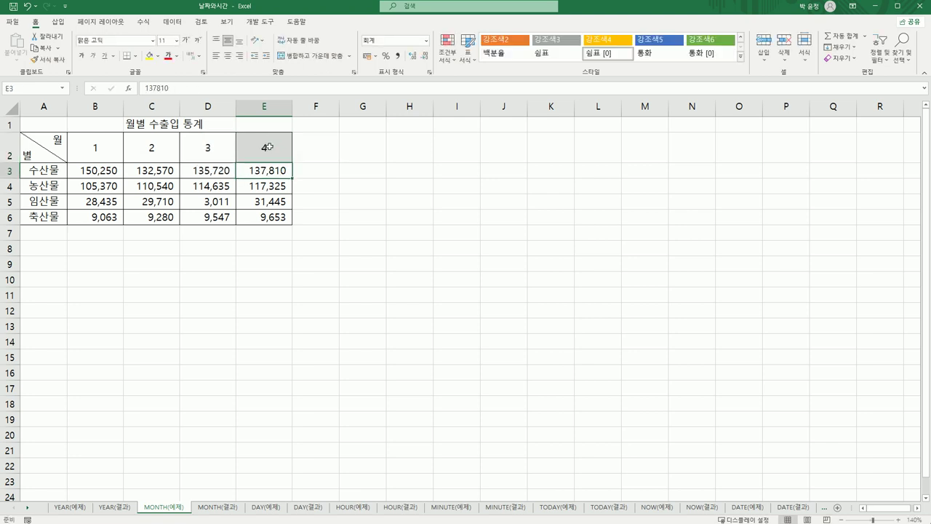
{"action": "left_click", "coordinate": [269, 146]}
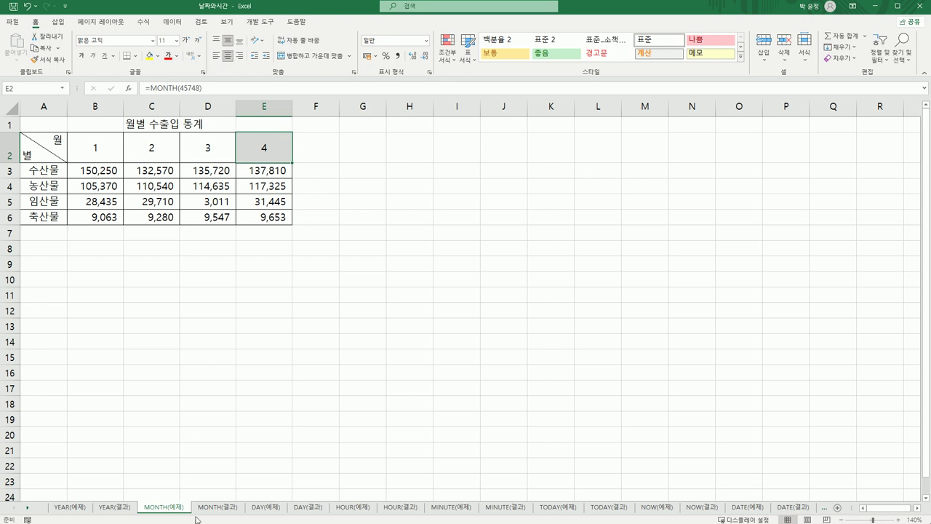
Step: Compare the month header on the MONTH(예제) sheet with the MONTH(결과) sheet
{"action": "left_click", "coordinate": [225, 512]}
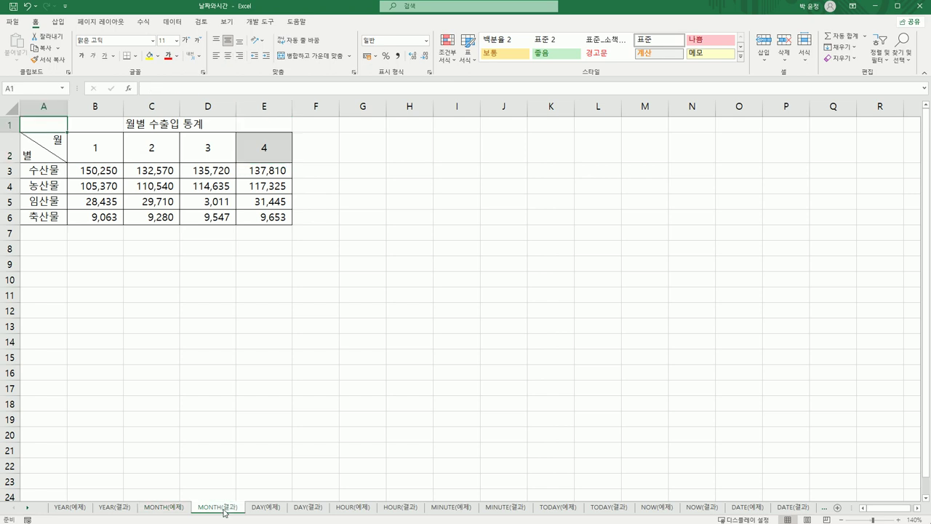
{"action": "left_click", "coordinate": [182, 509]}
{"action": "left_click", "coordinate": [211, 512]}
Step: On the DAY(예제) sheet, begin the 주문일자(일) formula in B4 with =DAY($D$2), using an absolute reference to the 기준일자 cell
{"action": "left_click", "coordinate": [261, 509]}
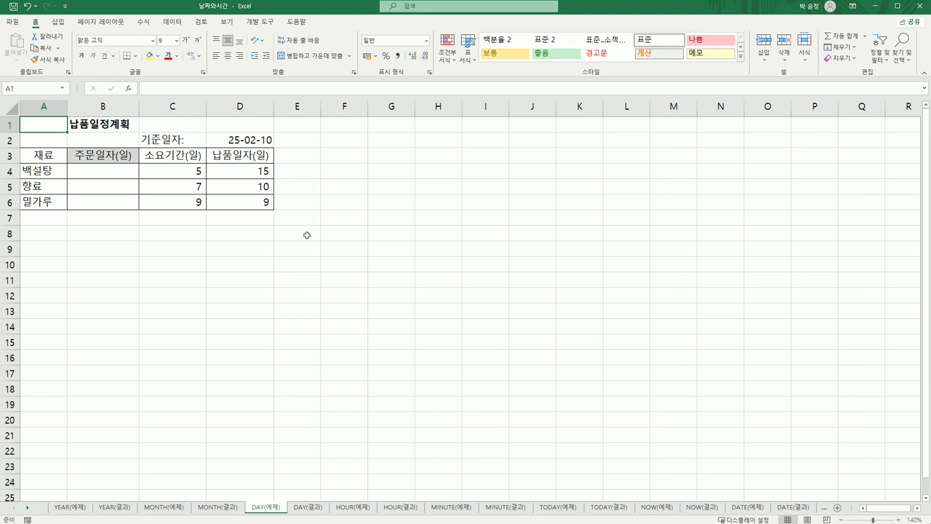
{"action": "left_click", "coordinate": [250, 138]}
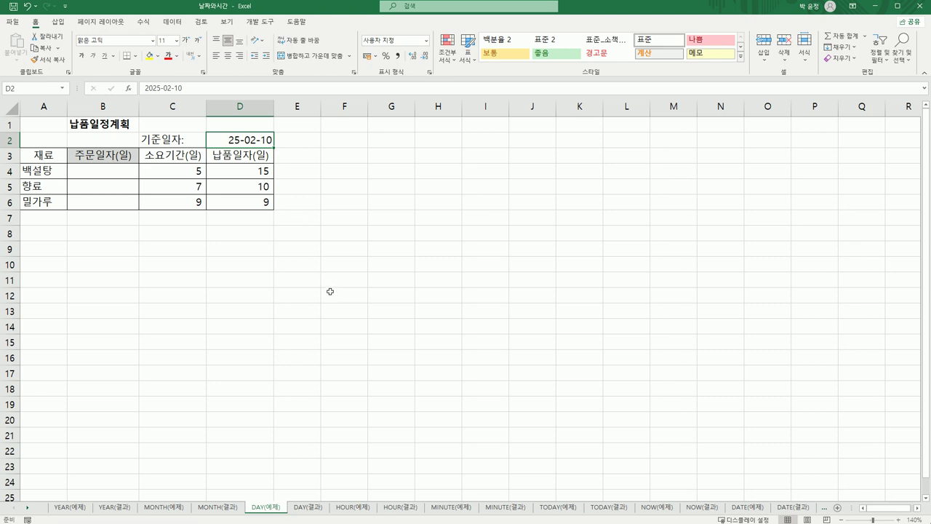
{"action": "left_click", "coordinate": [110, 172]}
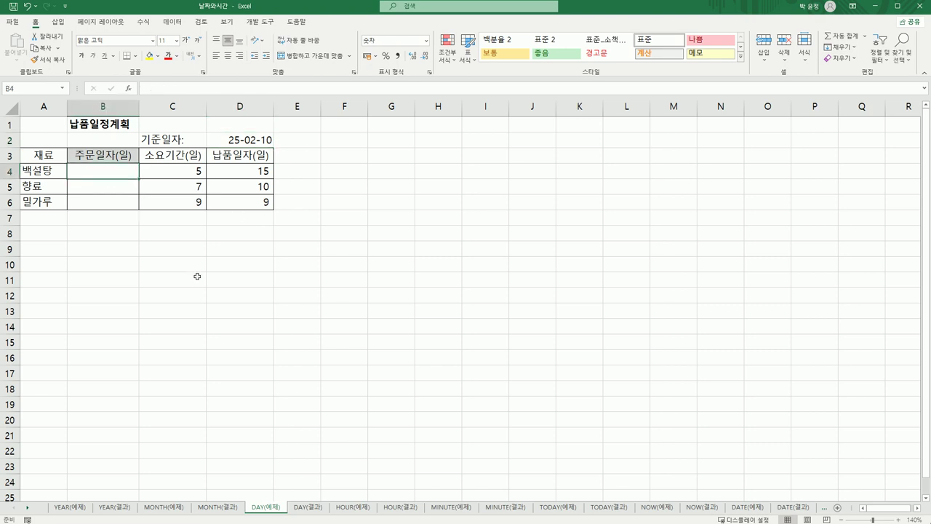
{"action": "left_click", "coordinate": [237, 141]}
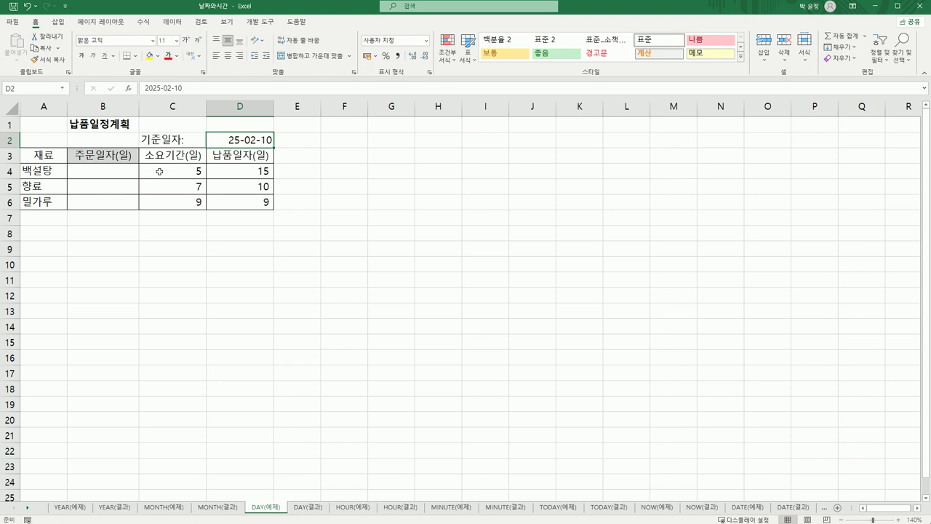
{"action": "left_click", "coordinate": [119, 178]}
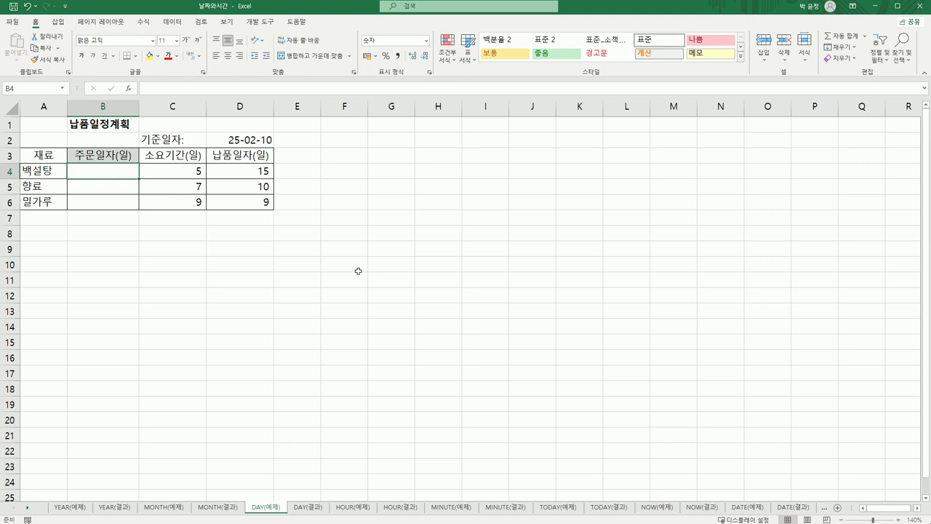
{"action": "type", "text": "="}
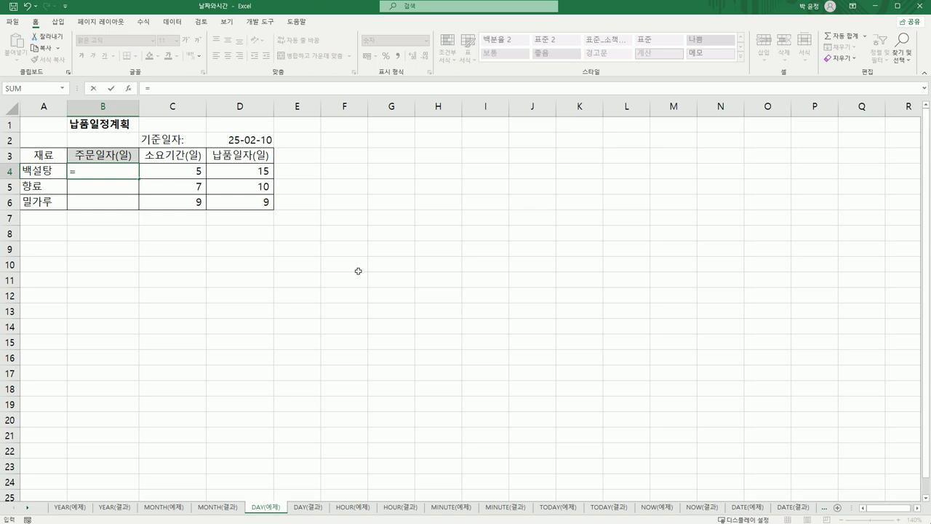
{"action": "type", "text": "d"}
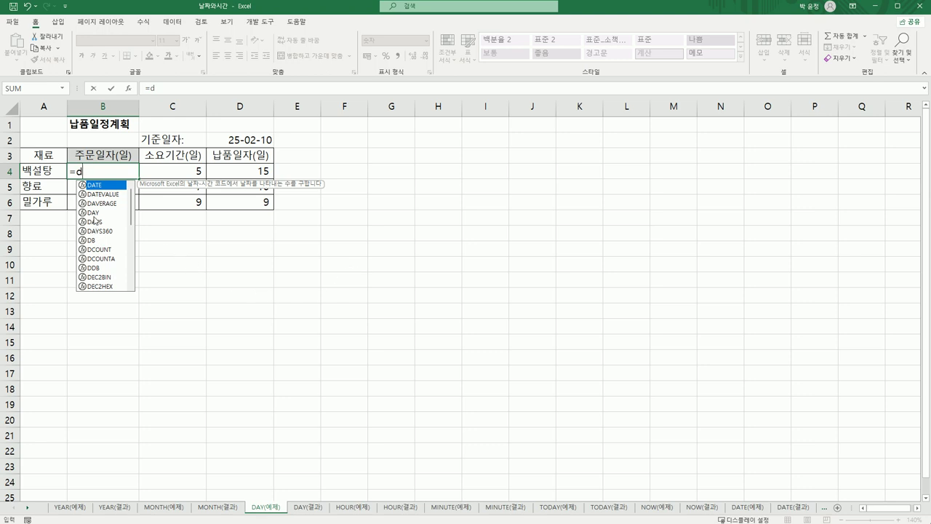
{"action": "left_click", "coordinate": [97, 213]}
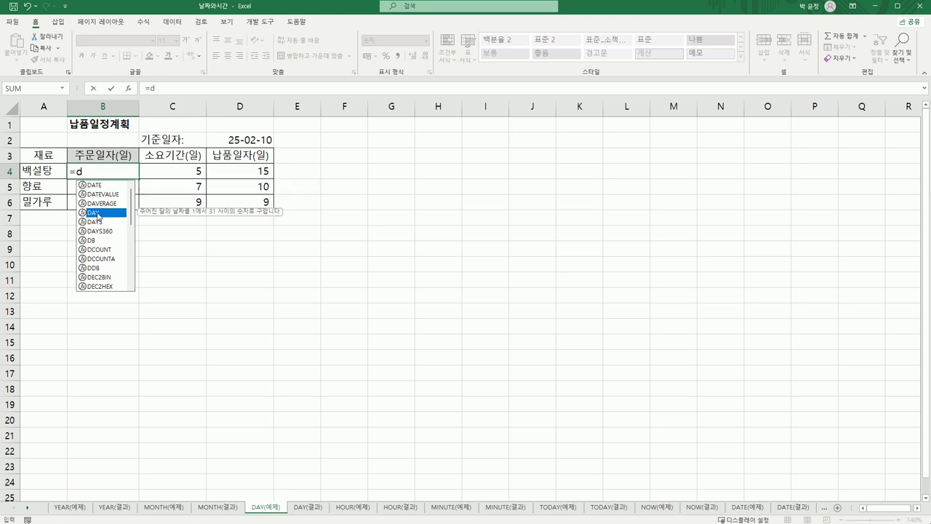
{"action": "double_click", "coordinate": [97, 213]}
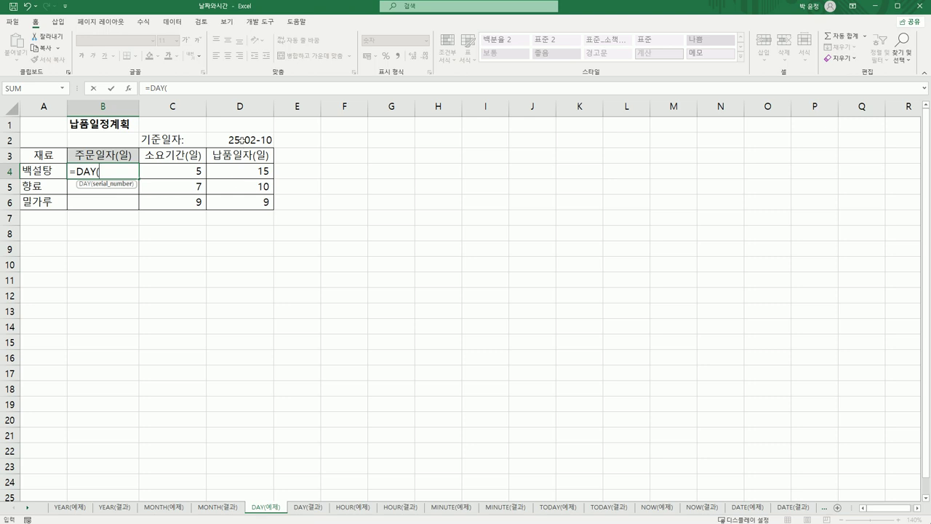
{"action": "left_click", "coordinate": [240, 140]}
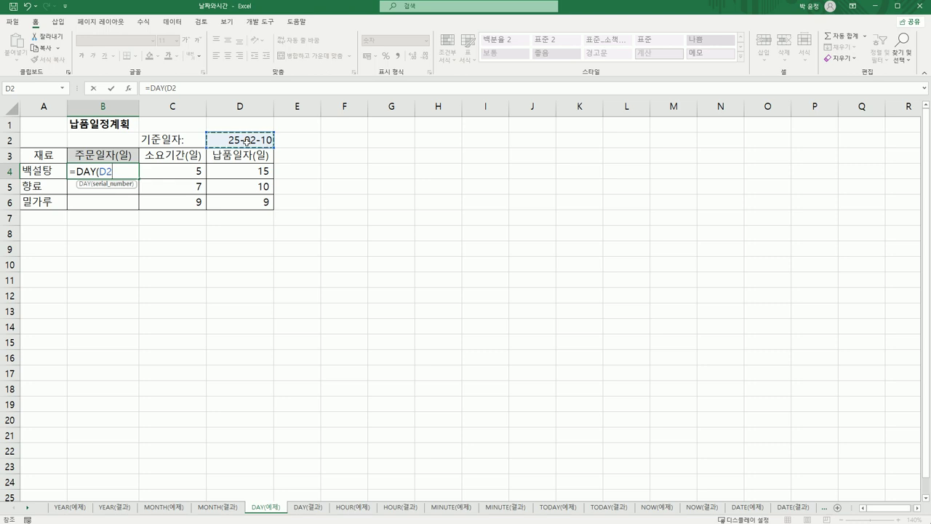
{"action": "key", "text": "F4"}
{"action": "type", "text": ")"}
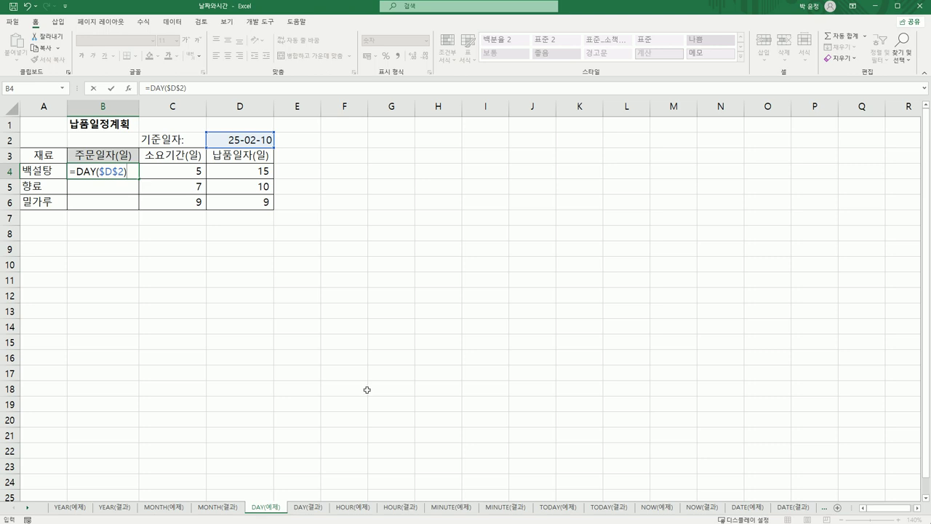
Step: Subtract DAY(C4) in the B4 formula to complete it as =DAY($D$2)-DAY(C4)
{"action": "type", "text": "-"}
{"action": "type", "text": "day"}
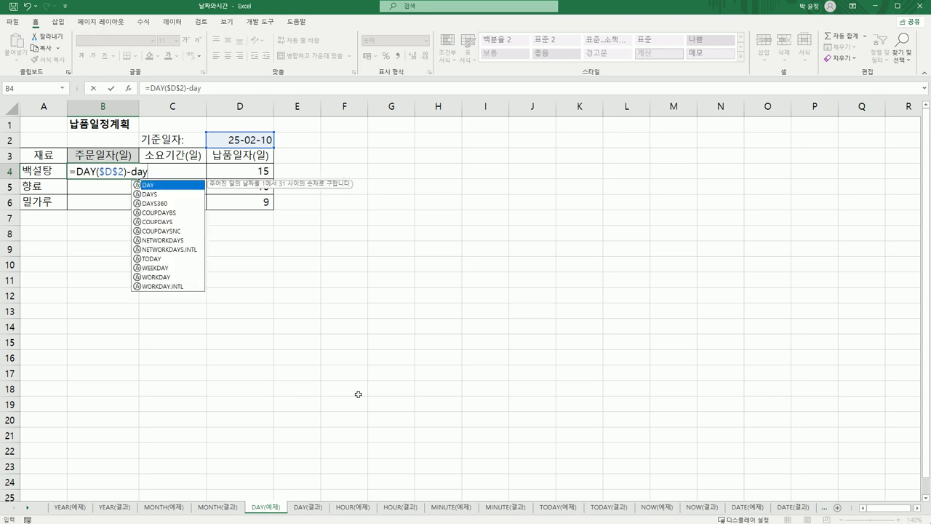
{"action": "key", "text": "Tab"}
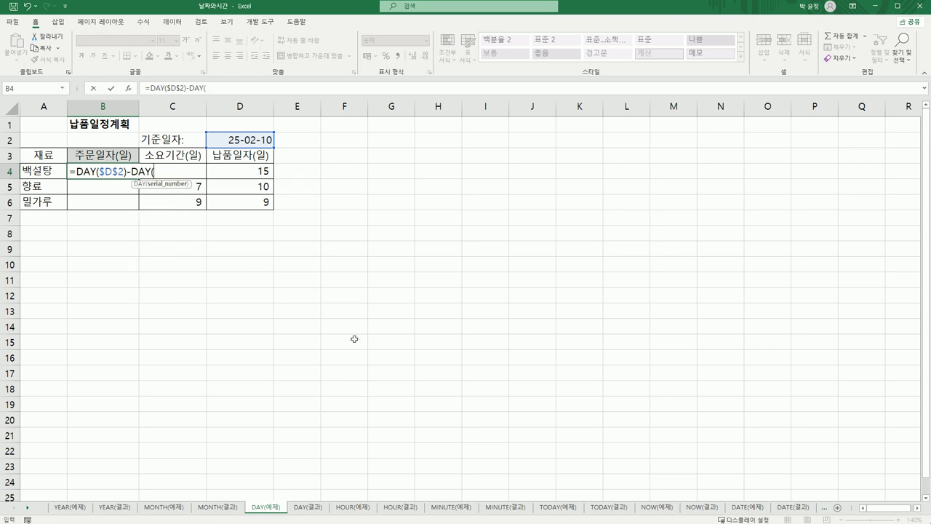
{"action": "key", "text": "Right"}
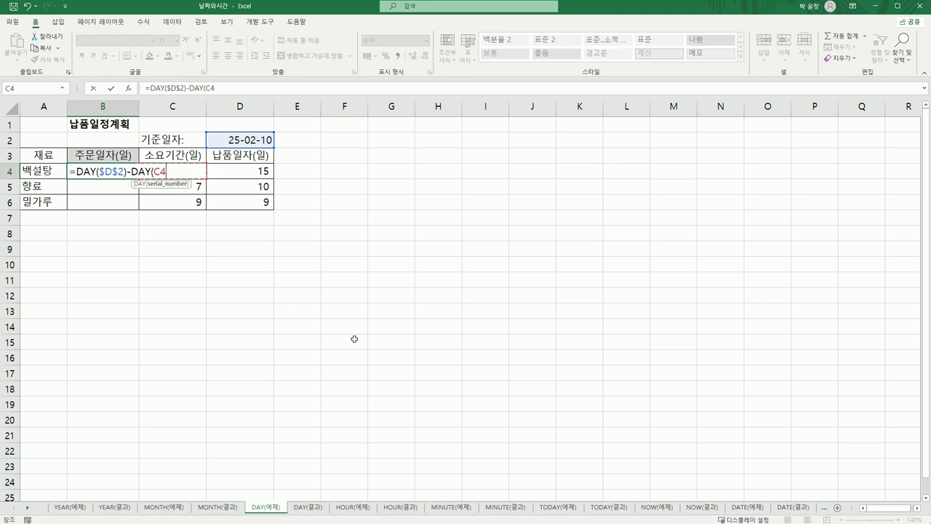
{"action": "type", "text": ")"}
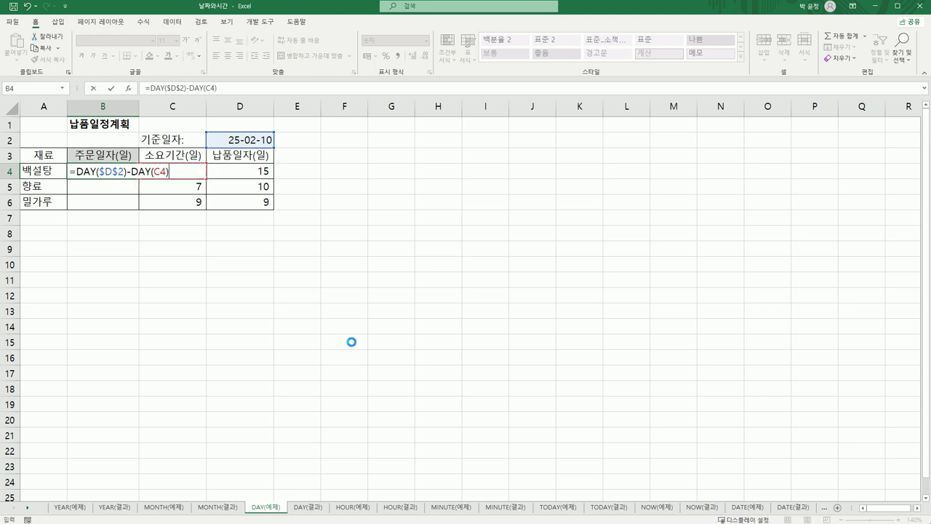
{"action": "key", "text": "Return"}
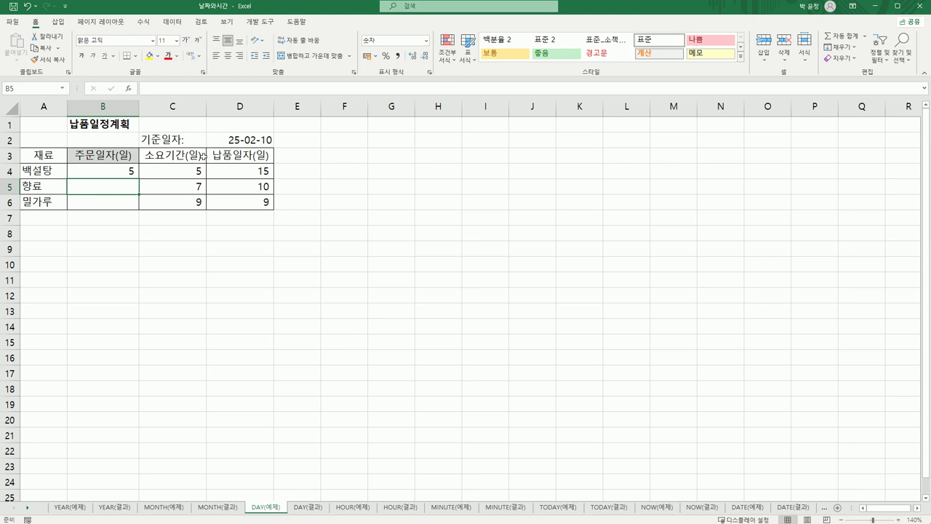
Step: Fill the B4 formula down to B6 and compare the column with the DAY(결과) sheet
{"action": "left_click", "coordinate": [132, 176]}
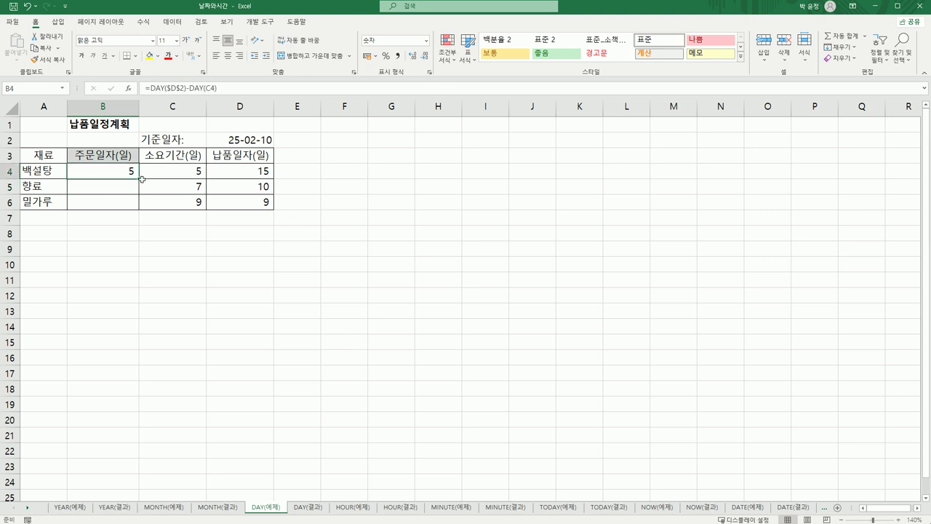
{"action": "left_click_drag", "start_coordinate": [139, 178], "coordinate": [140, 210]}
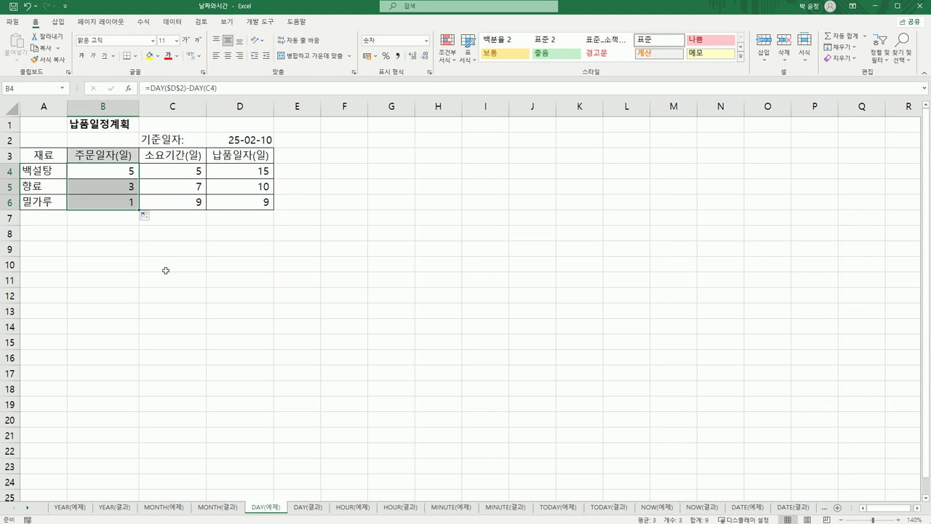
{"action": "left_click", "coordinate": [324, 513]}
{"action": "left_click", "coordinate": [275, 509]}
{"action": "left_click", "coordinate": [308, 507]}
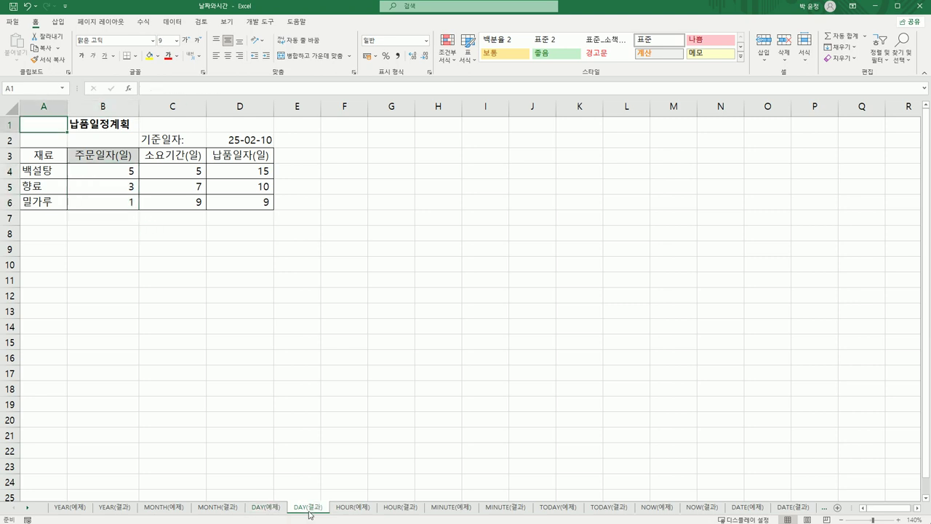
Step: On the HOUR(예제) sheet, begin the 요금 formula in E3 with HOUR of the 도착시간 in D3
{"action": "left_click", "coordinate": [353, 508]}
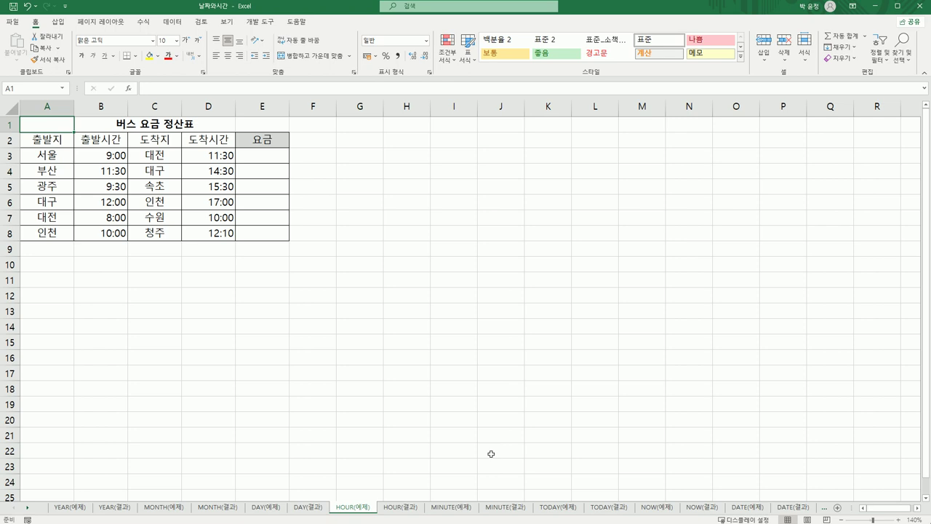
{"action": "left_click", "coordinate": [269, 157]}
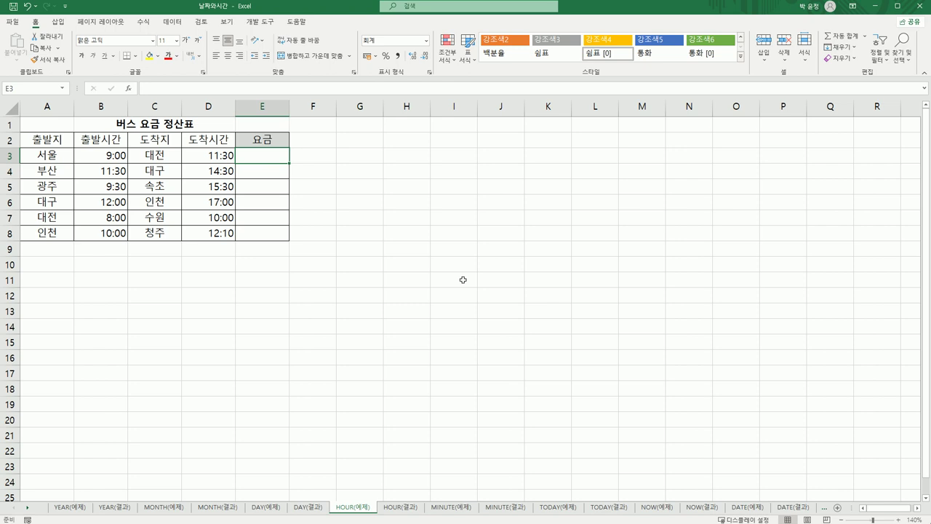
{"action": "type", "text": "="}
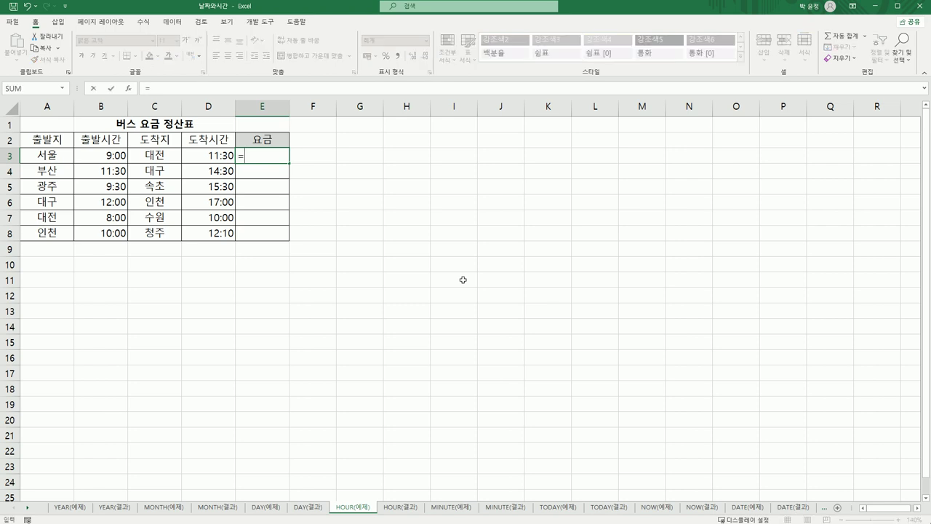
{"action": "type", "text": "h"}
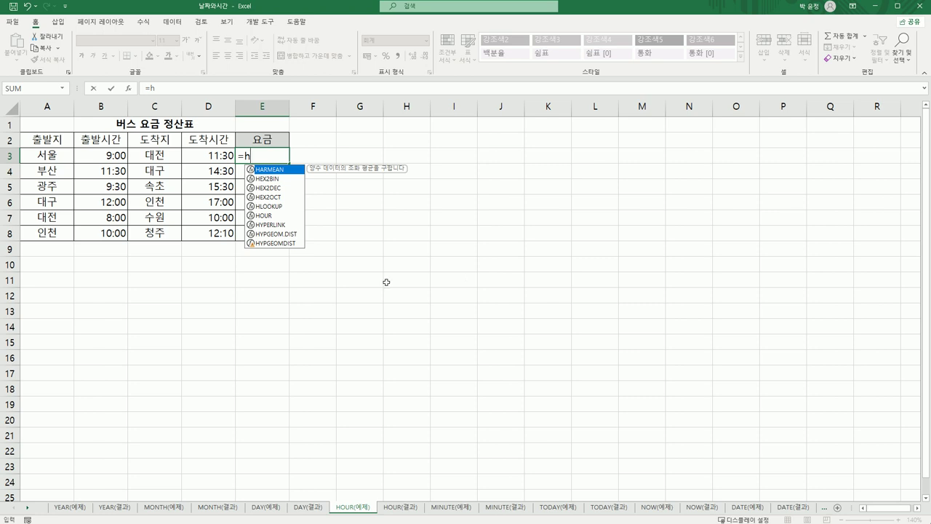
{"action": "type", "text": "o"}
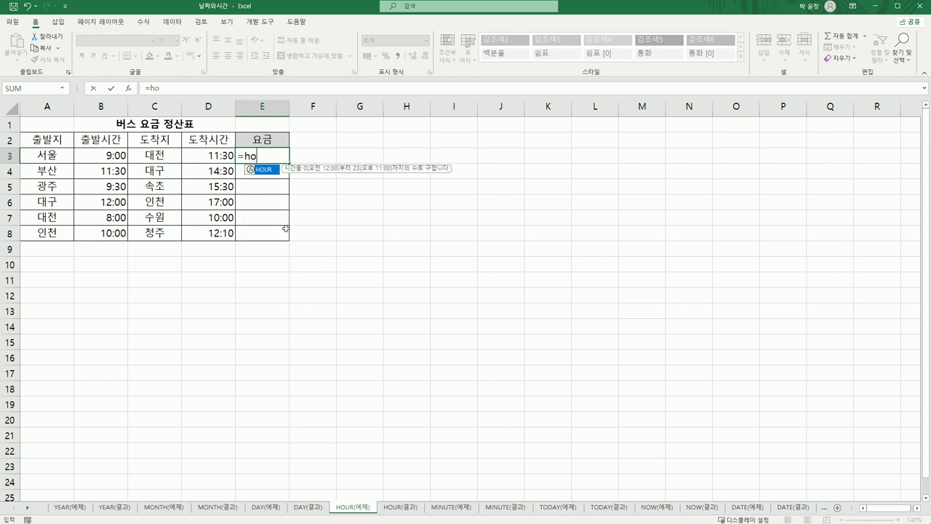
{"action": "double_click", "coordinate": [264, 170]}
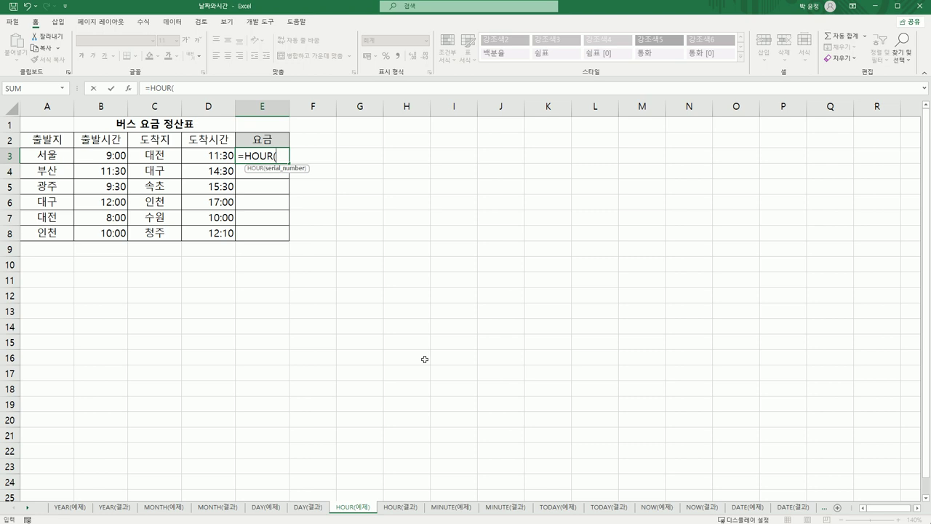
{"action": "left_click", "coordinate": [213, 156]}
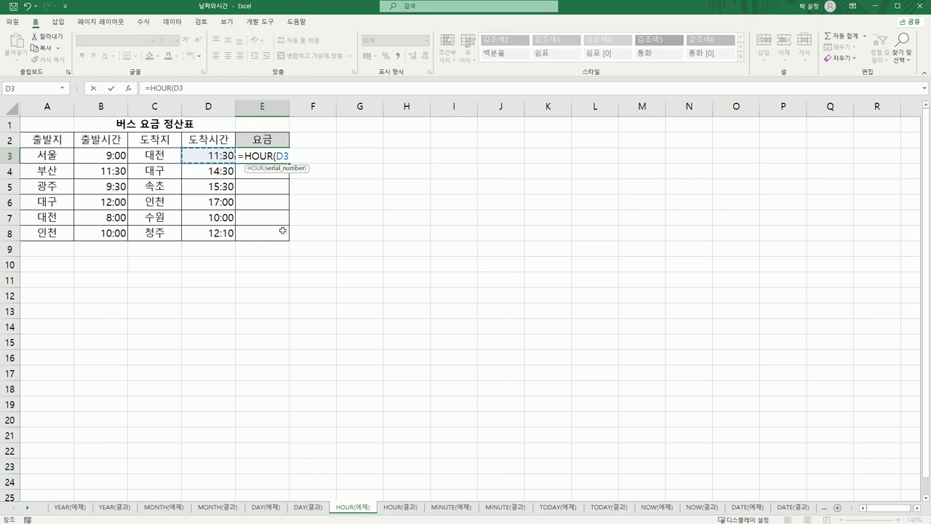
Step: Subtract the hour of the 출발시간 to complete E3 as =HOUR(D3)-HOUR(B3), keeping E3 selected
{"action": "type", "text": ")-"}
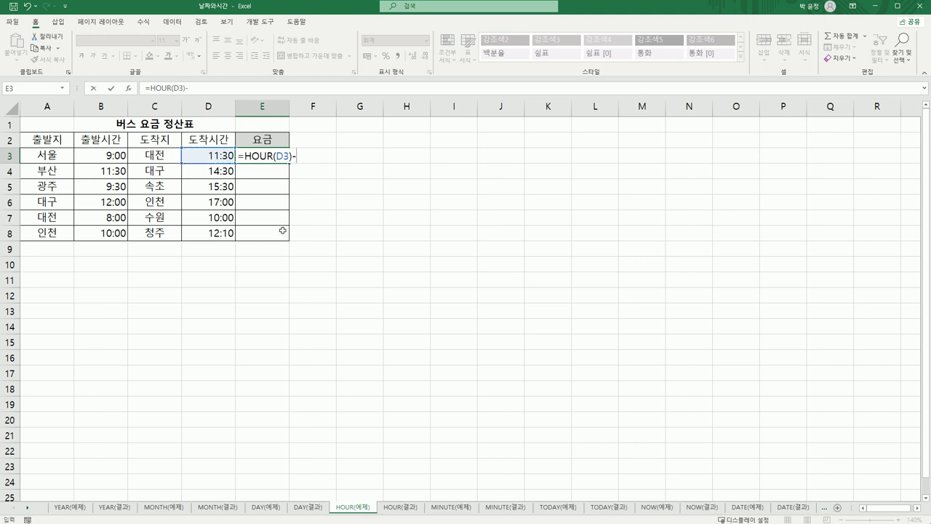
{"action": "type", "text": "ho"}
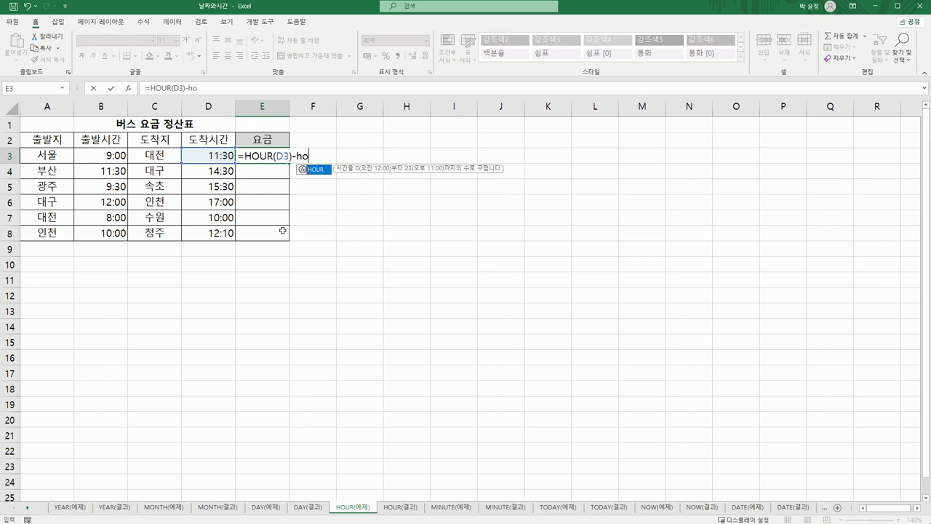
{"action": "double_click", "coordinate": [309, 169]}
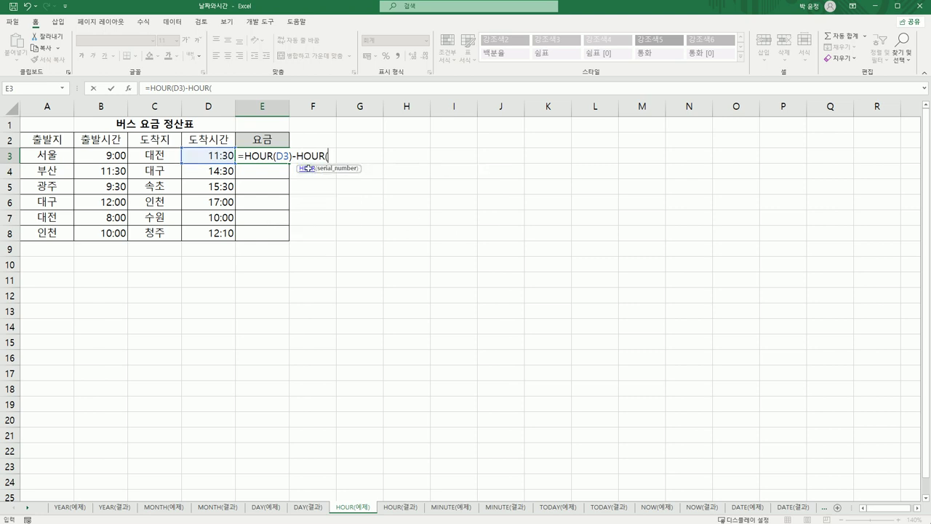
{"action": "left_click", "coordinate": [105, 154]}
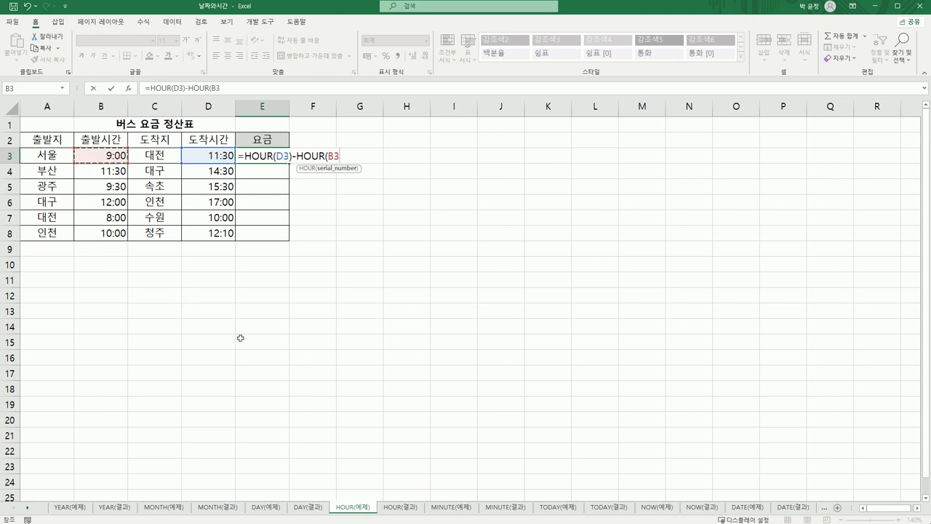
{"action": "type", "text": ")"}
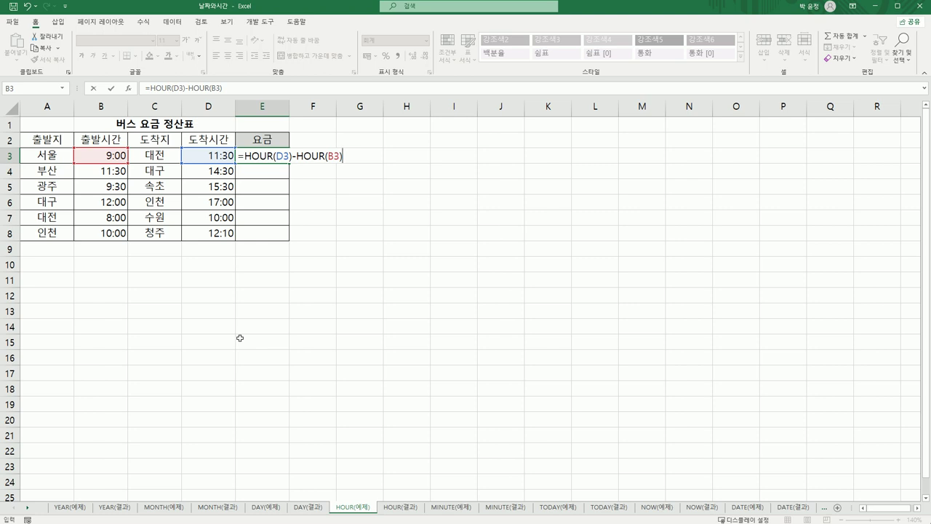
{"action": "key", "text": "ctrl+Return"}
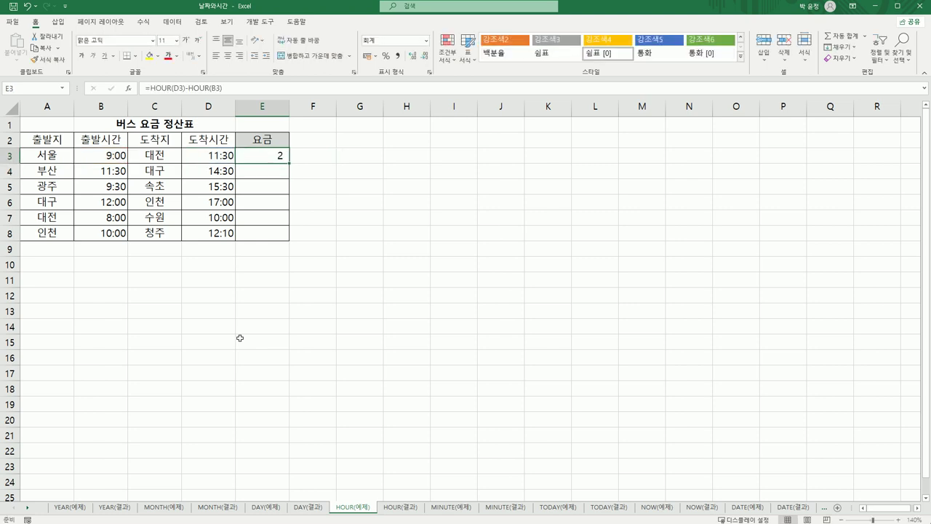
Step: Simplify the 요금 formula in E3 to =HOUR(D3-B3) and fill it down to E8
{"action": "double_click", "coordinate": [246, 156]}
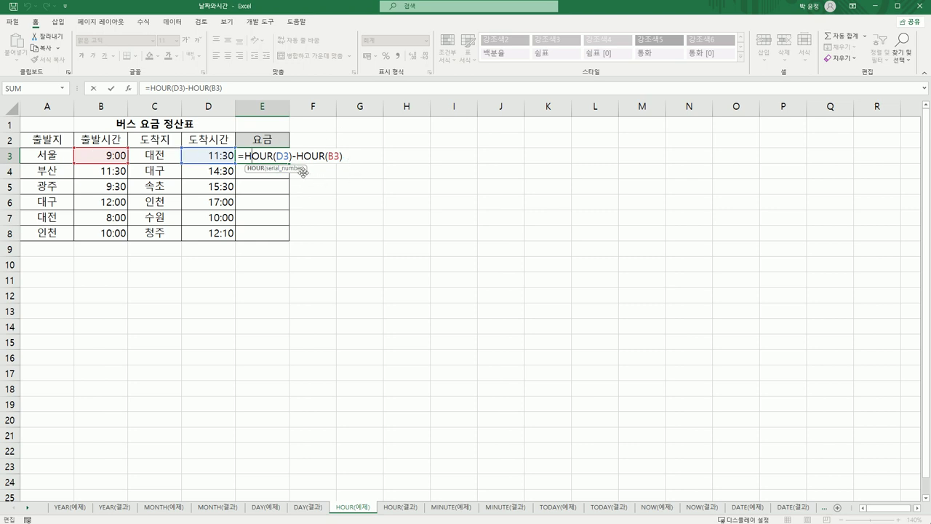
{"action": "left_click_drag", "start_coordinate": [289, 156], "coordinate": [329, 156]}
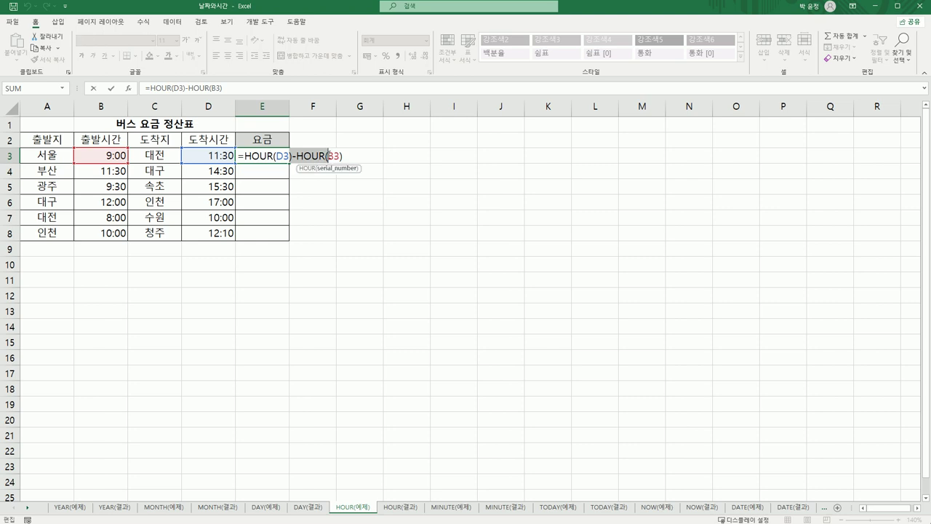
{"action": "type", "text": "-"}
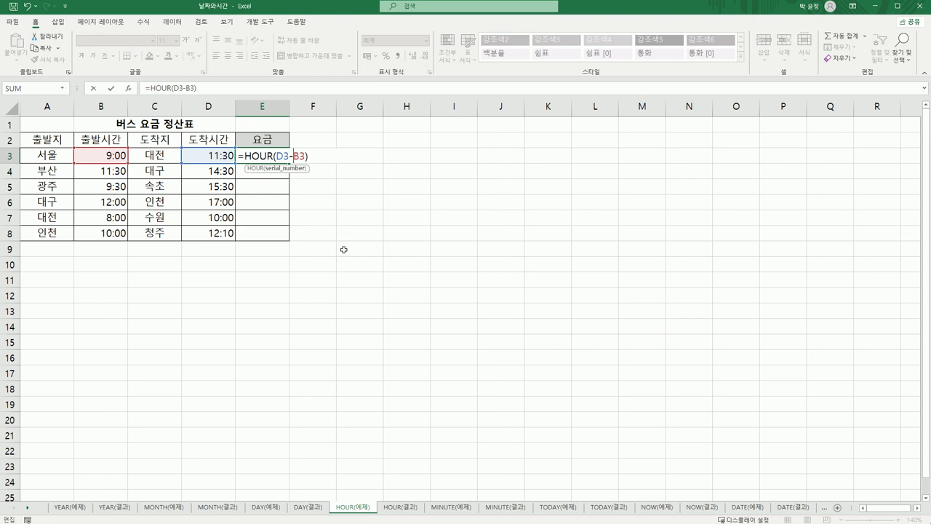
{"action": "key", "text": "Return"}
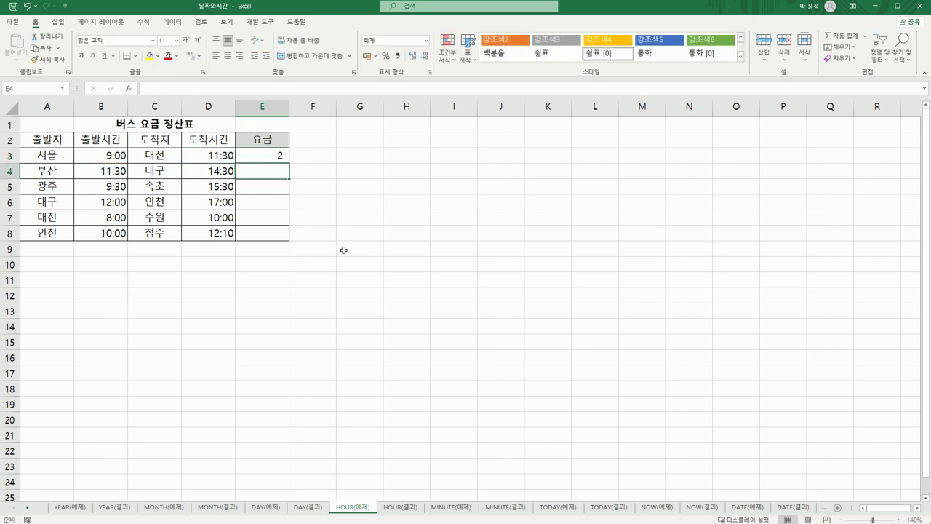
{"action": "left_click", "coordinate": [280, 155]}
{"action": "left_click_drag", "start_coordinate": [288, 163], "coordinate": [291, 240]}
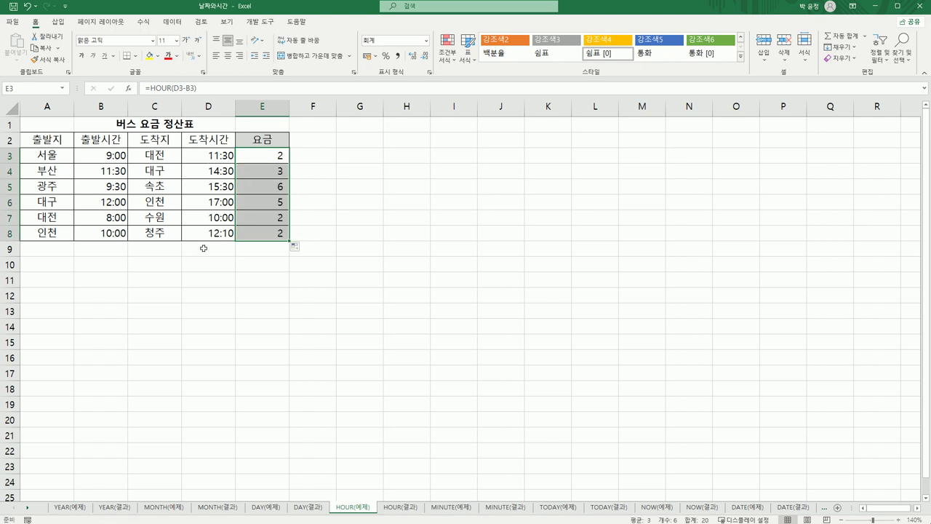
Step: Multiply the hours in E3 by 4000 so the formula reads =HOUR(D3-B3)*4000
{"action": "left_click", "coordinate": [263, 156]}
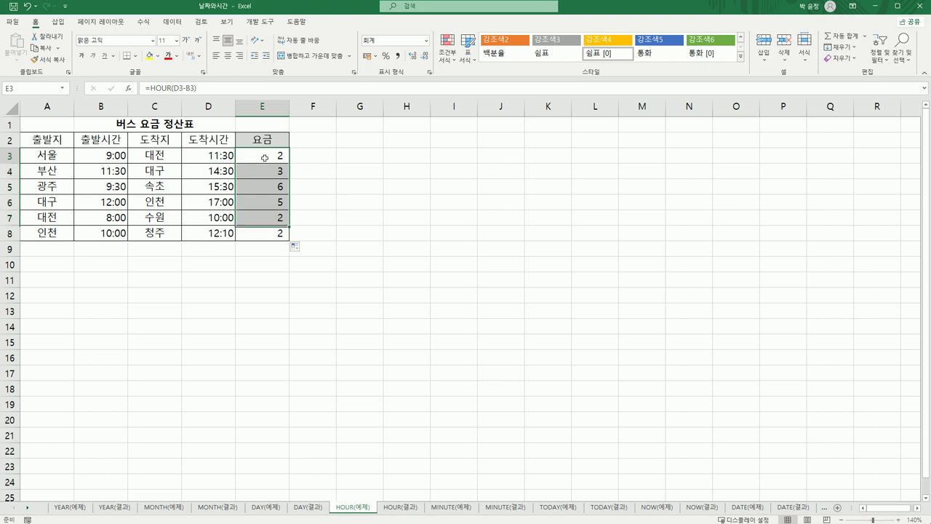
{"action": "double_click", "coordinate": [266, 157]}
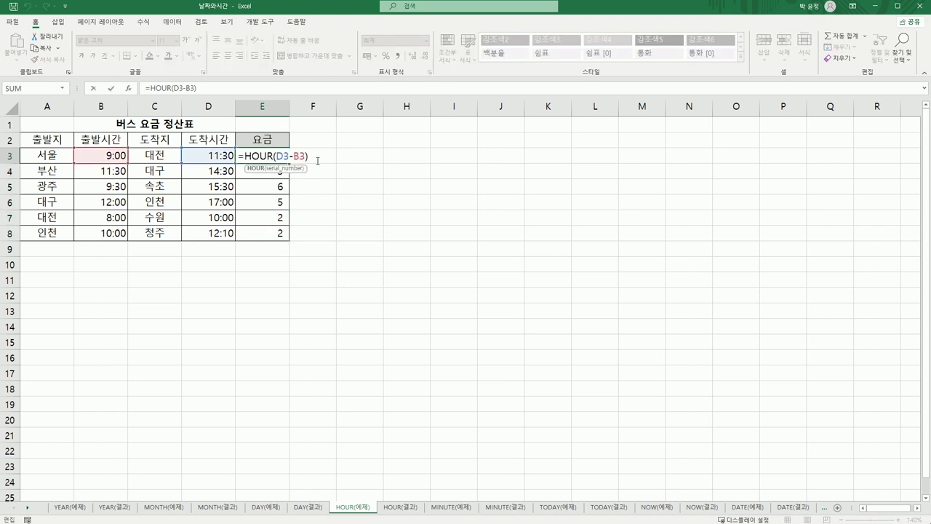
{"action": "type", "text": "*"}
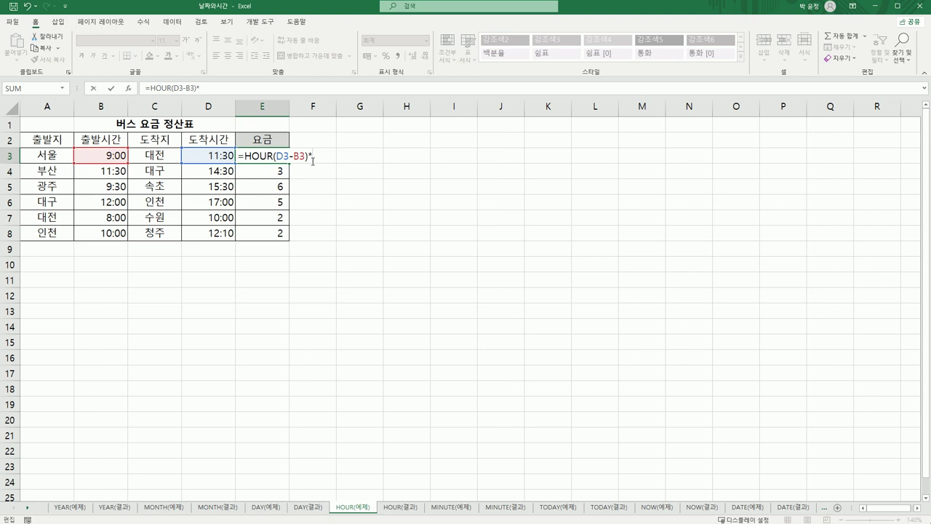
{"action": "type", "text": "4000"}
{"action": "key", "text": "Return"}
Step: Fill the 요금 formula from E3 down to E8 and compare the column with the HOUR(결과) sheet
{"action": "left_click", "coordinate": [280, 155]}
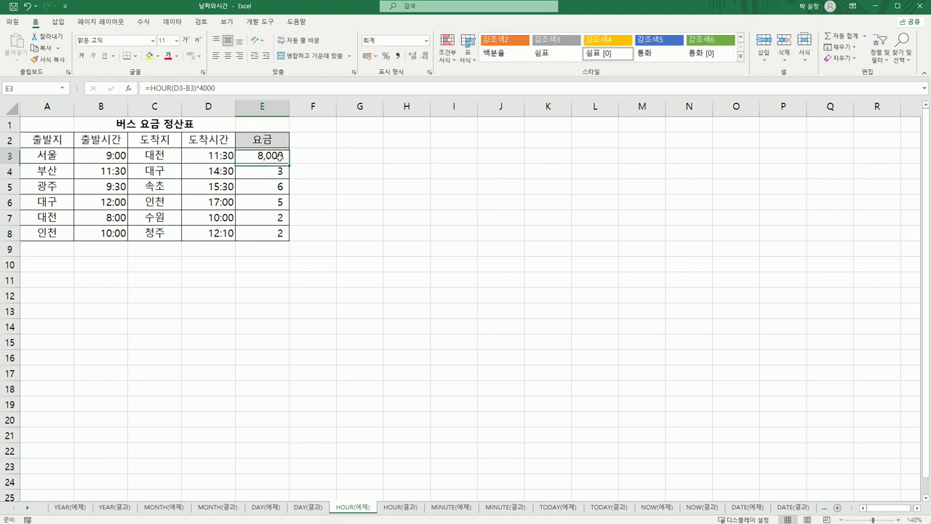
{"action": "left_click_drag", "start_coordinate": [289, 163], "coordinate": [290, 241]}
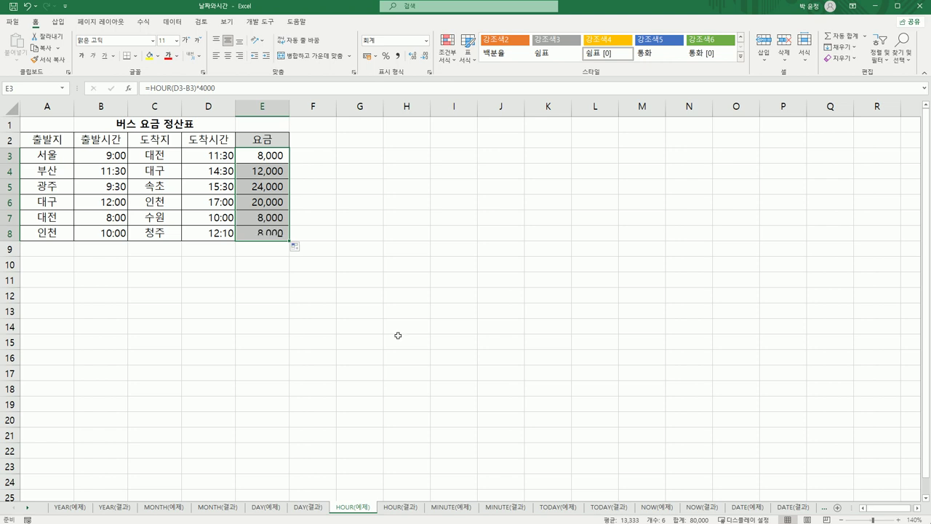
{"action": "left_click", "coordinate": [406, 507]}
{"action": "left_click", "coordinate": [351, 508]}
{"action": "left_click", "coordinate": [396, 508]}
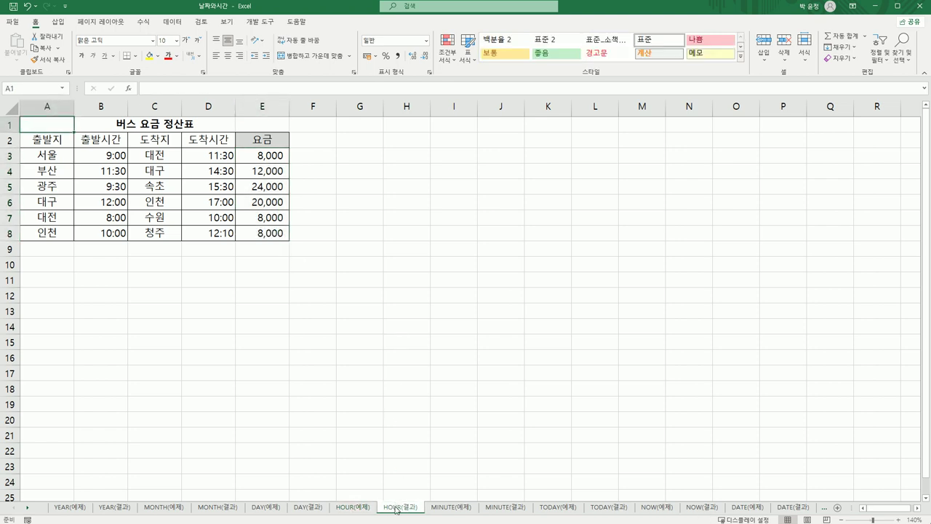
Step: On the MINUTE(예제) sheet, begin the 시간 formula in C3 with =HOUR(B3)&"시"&
{"action": "left_click", "coordinate": [450, 507]}
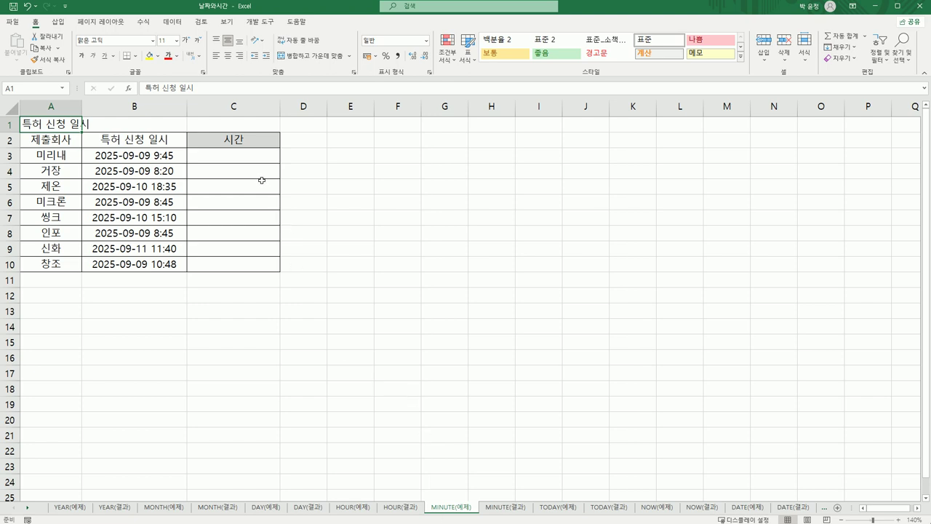
{"action": "left_click", "coordinate": [252, 158]}
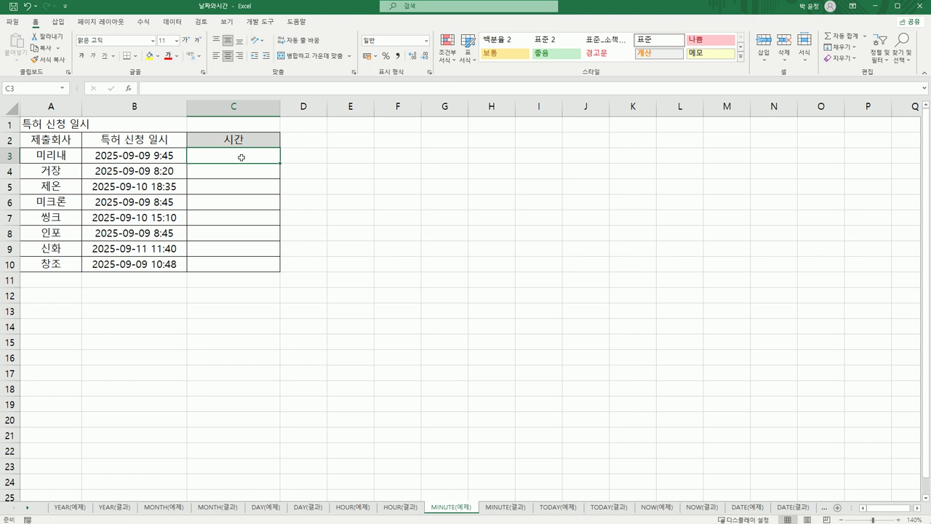
{"action": "type", "text": "="}
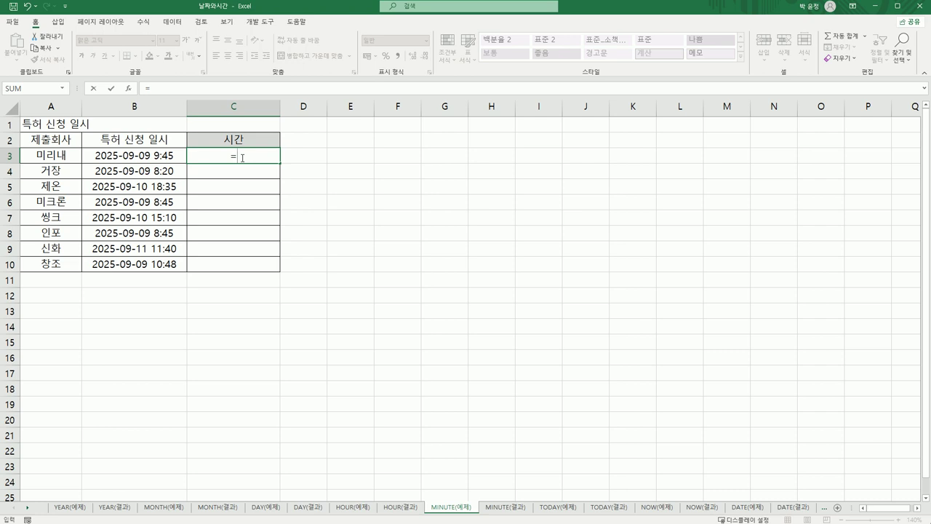
{"action": "type", "text": "ho"}
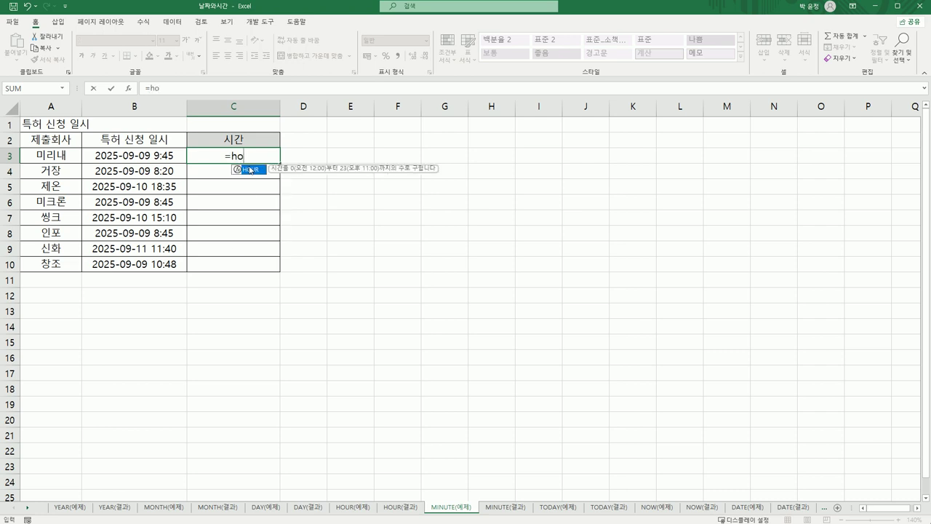
{"action": "double_click", "coordinate": [250, 170]}
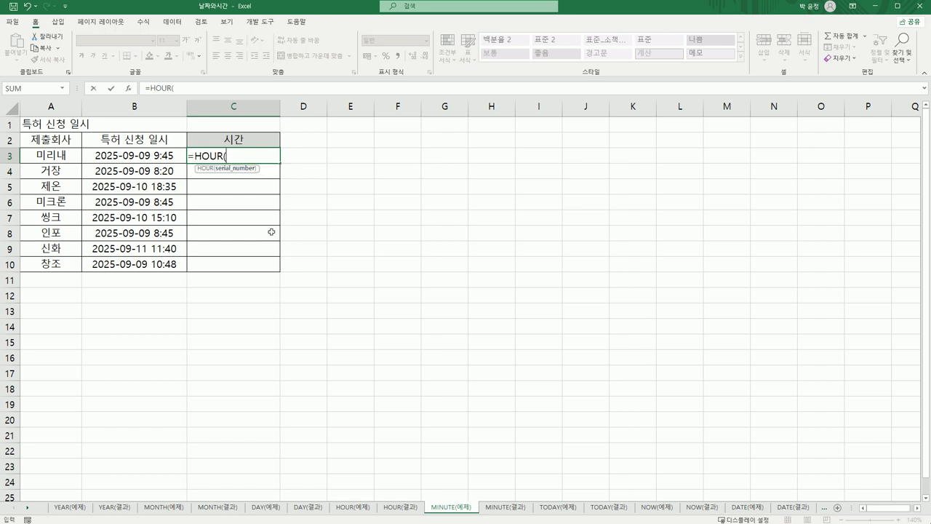
{"action": "left_click", "coordinate": [152, 155]}
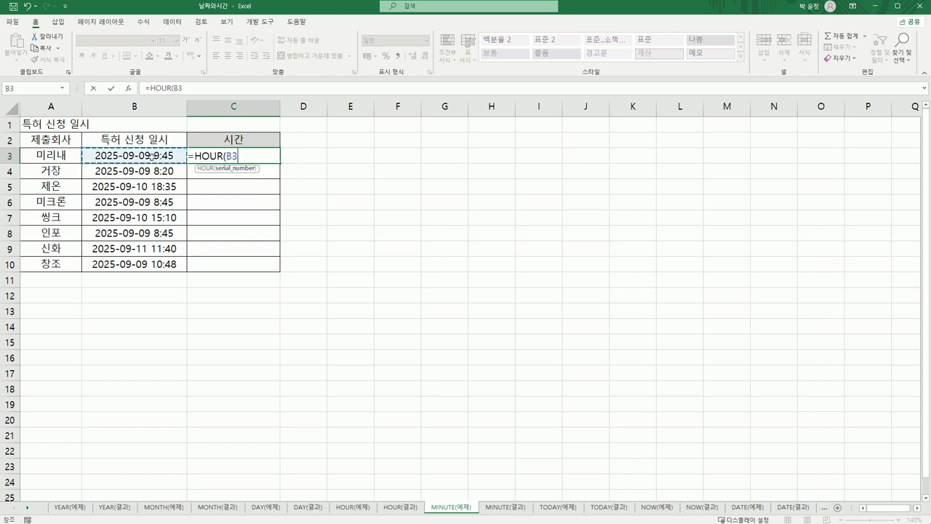
{"action": "type", "text": ")"}
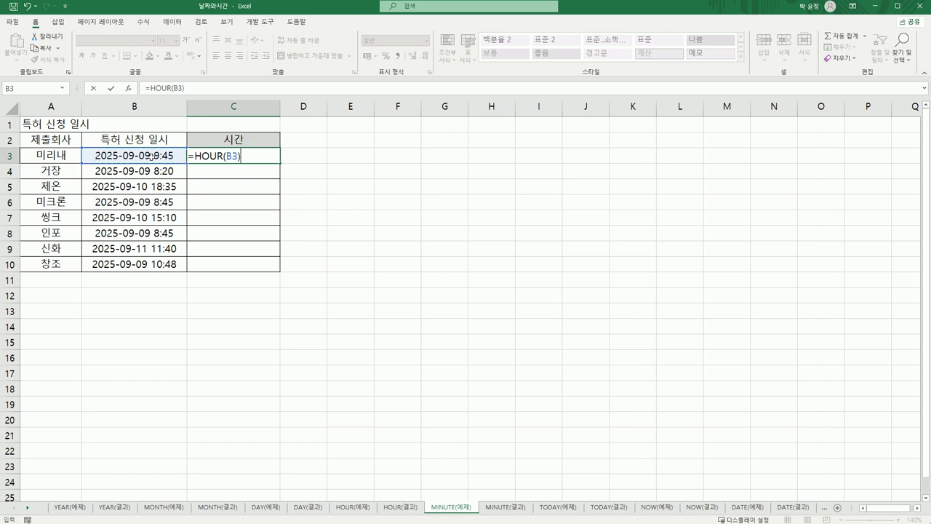
{"action": "type", "text": "&\"시"}
{"action": "type", "text": "\"&ㅡ"}
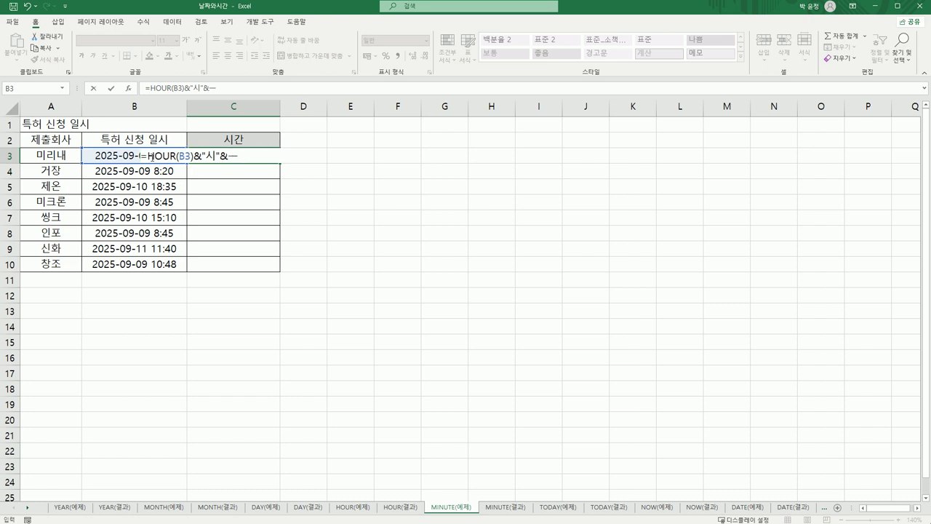
{"action": "key", "text": "BackSpace"}
Step: Append MINUTE(B3)&"분" to complete the C3 formula as =HOUR(B3)&"시"&MINUTE(B3)&"분"
{"action": "type", "text": "mi"}
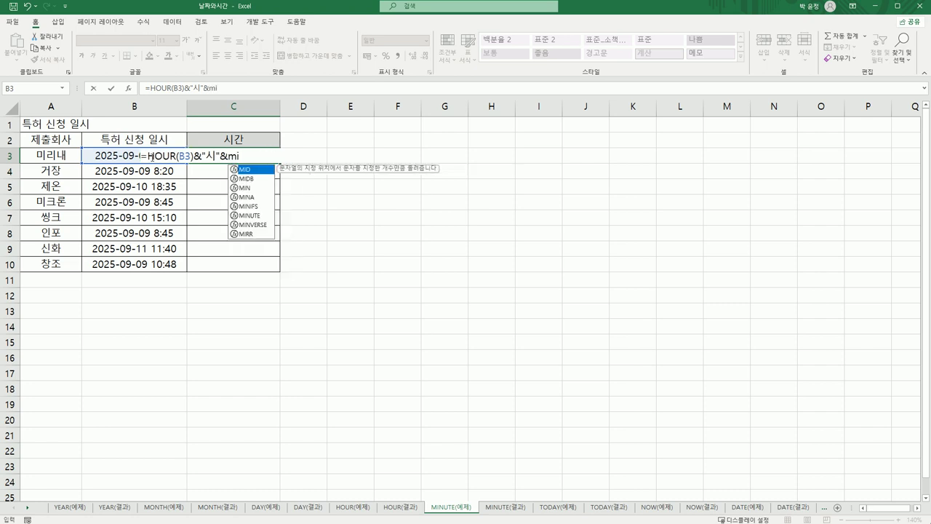
{"action": "type", "text": "nu"}
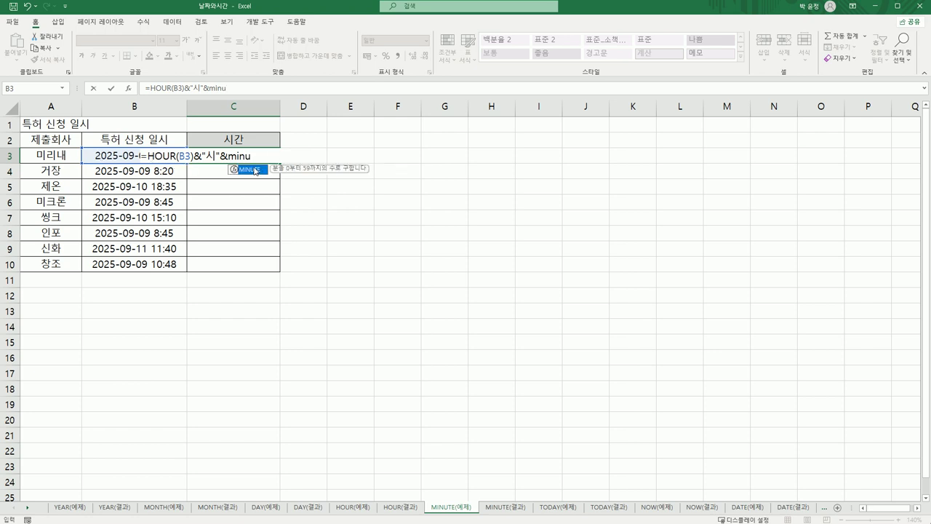
{"action": "double_click", "coordinate": [255, 170]}
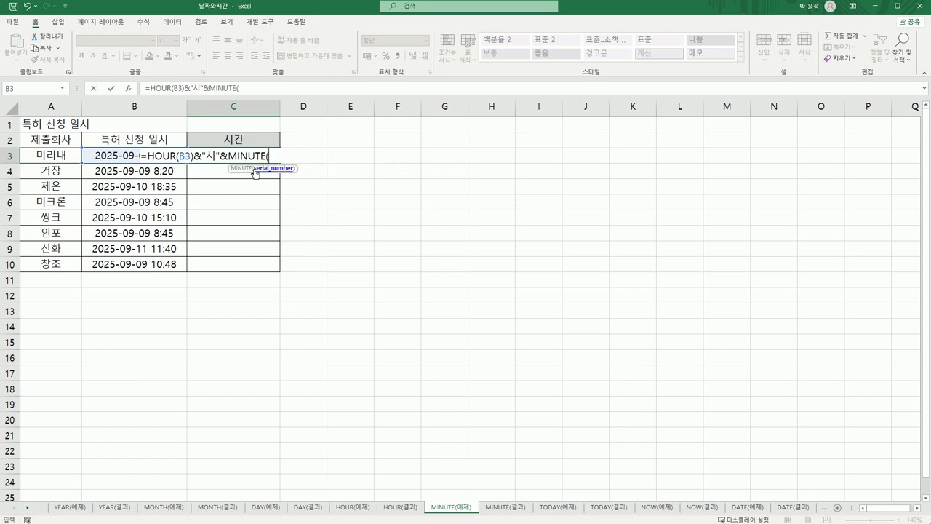
{"action": "left_click", "coordinate": [109, 157]}
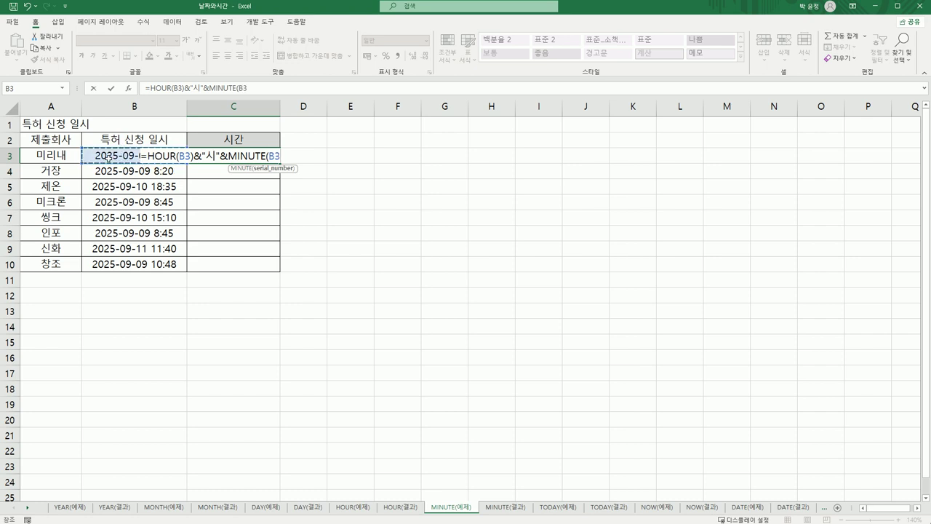
{"action": "type", "text": ")"}
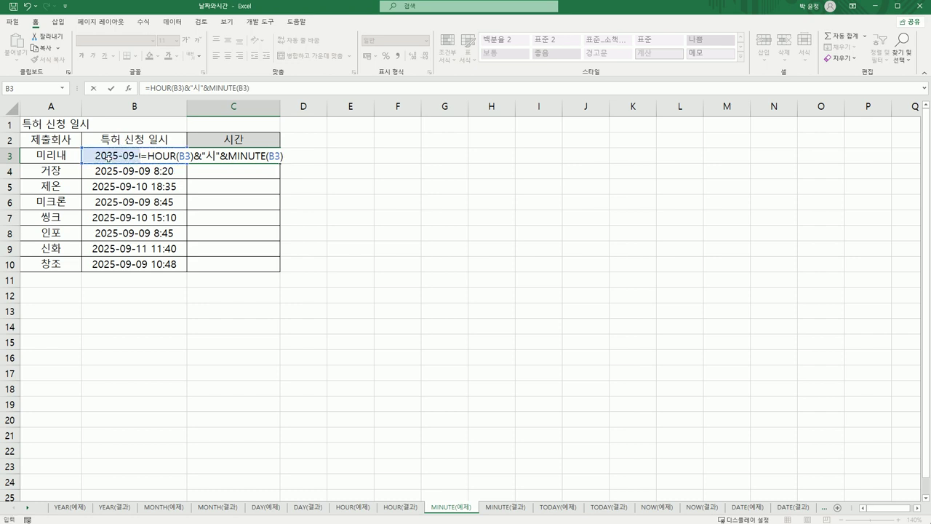
{"action": "type", "text": "&\"분\""}
{"action": "key", "text": "Return"}
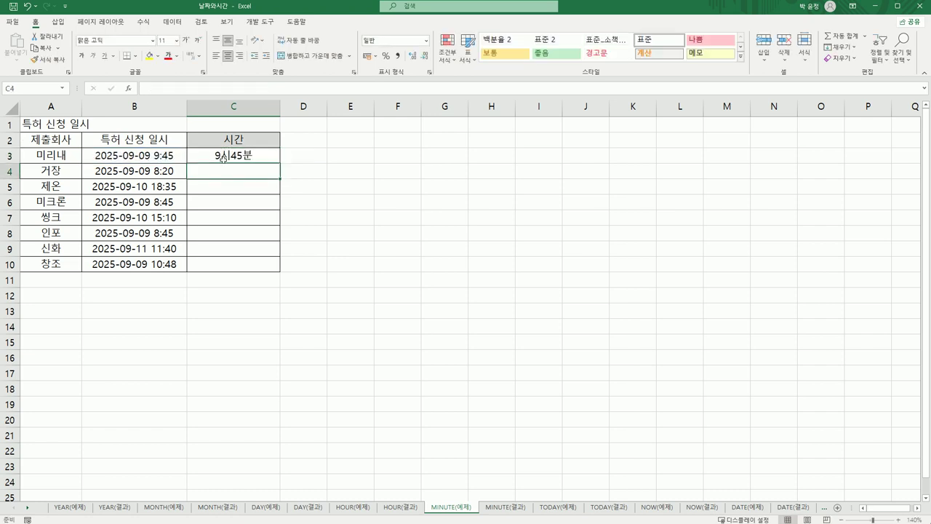
Step: Fill the C3 formula down to C10 and compare the 시간 column with the MINUTE(결과) sheet
{"action": "left_click", "coordinate": [227, 155]}
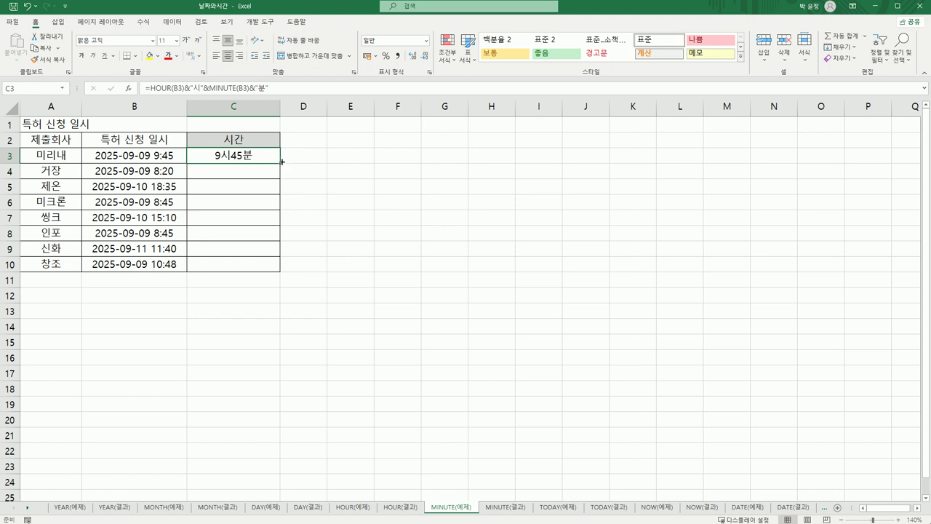
{"action": "left_click_drag", "start_coordinate": [280, 162], "coordinate": [281, 272]}
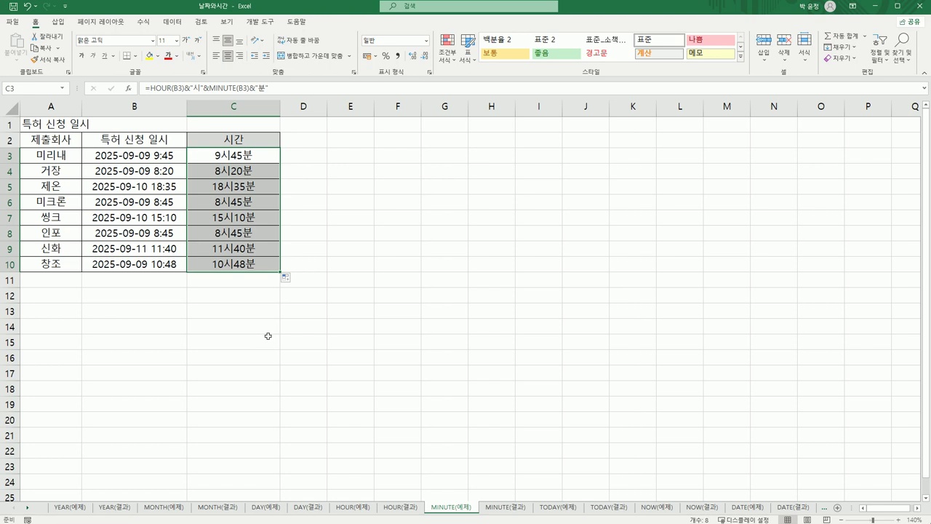
{"action": "left_click", "coordinate": [501, 514]}
{"action": "left_click", "coordinate": [460, 509]}
{"action": "left_click", "coordinate": [500, 512]}
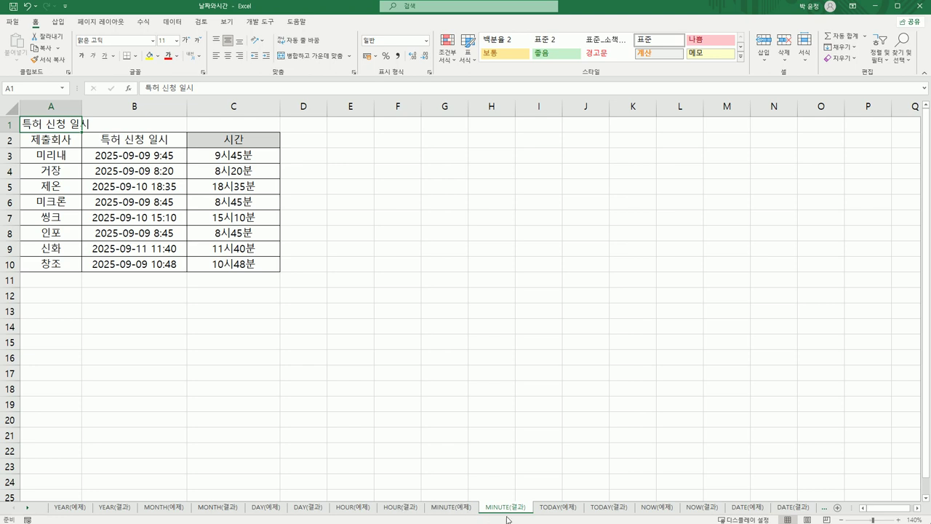
Step: On the TODAY(예제) sheet, enter =TODAY() in E3 as the 작성일 and keep E3 selected
{"action": "left_click", "coordinate": [559, 509]}
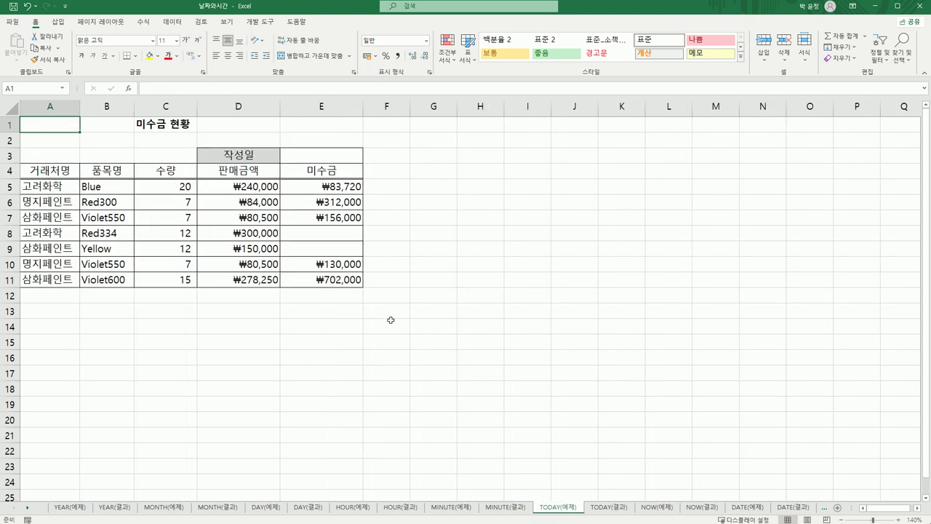
{"action": "left_click", "coordinate": [317, 155]}
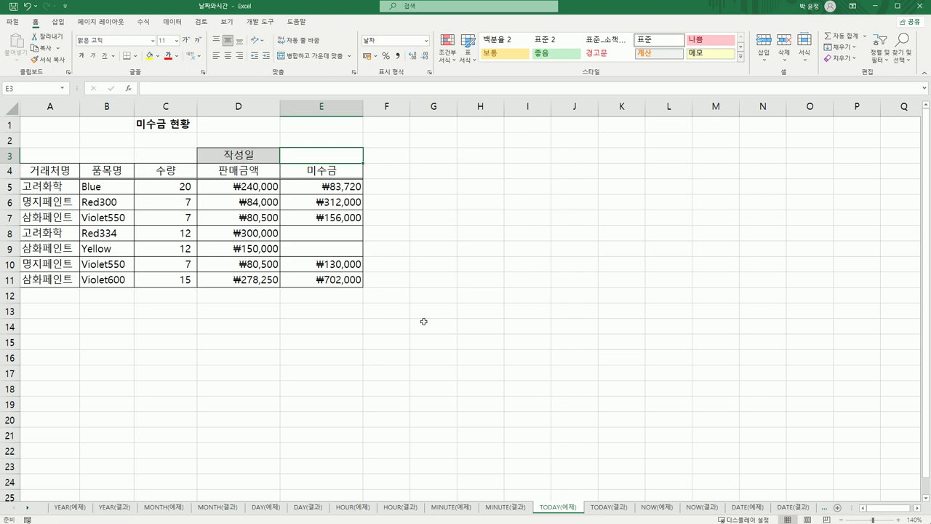
{"action": "type", "text": "="}
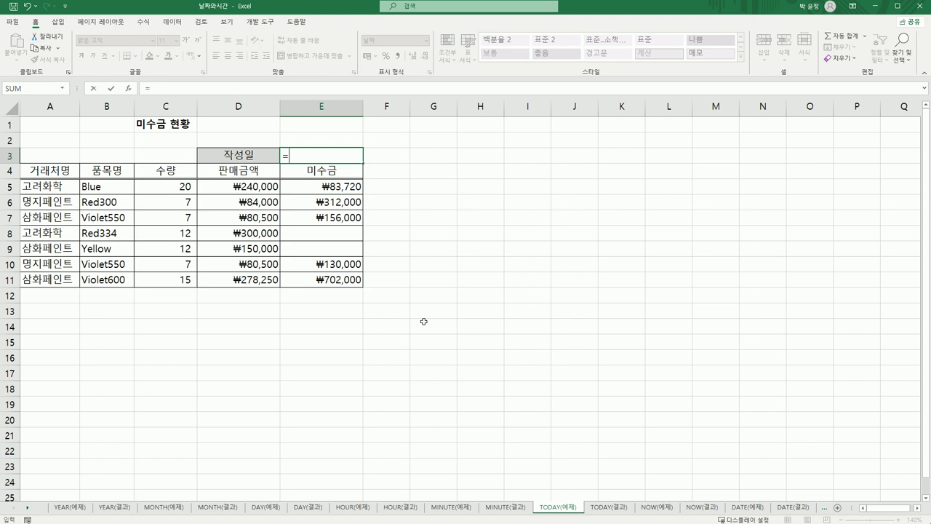
{"action": "type", "text": "ㅅ"}
{"action": "key", "text": "BackSpace"}
{"action": "type", "text": "to"}
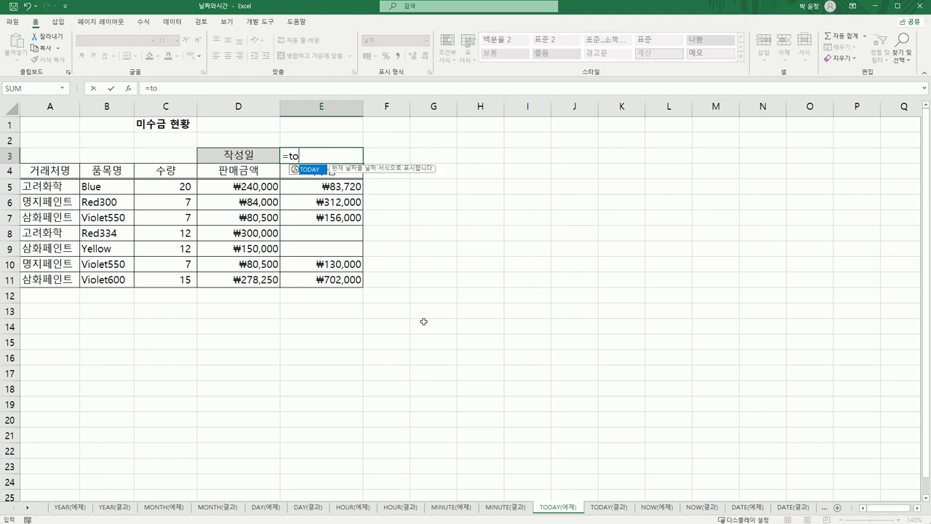
{"action": "double_click", "coordinate": [308, 170]}
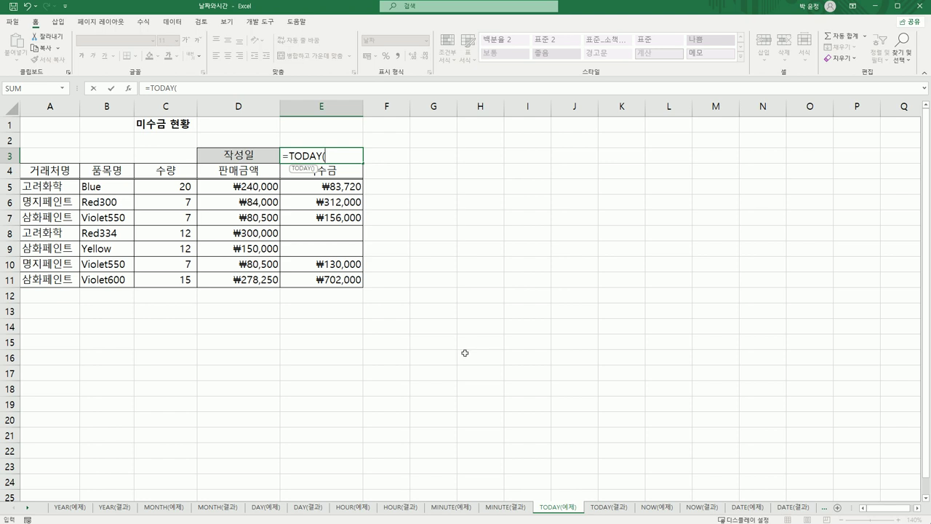
{"action": "type", "text": ")"}
{"action": "key", "text": "Return"}
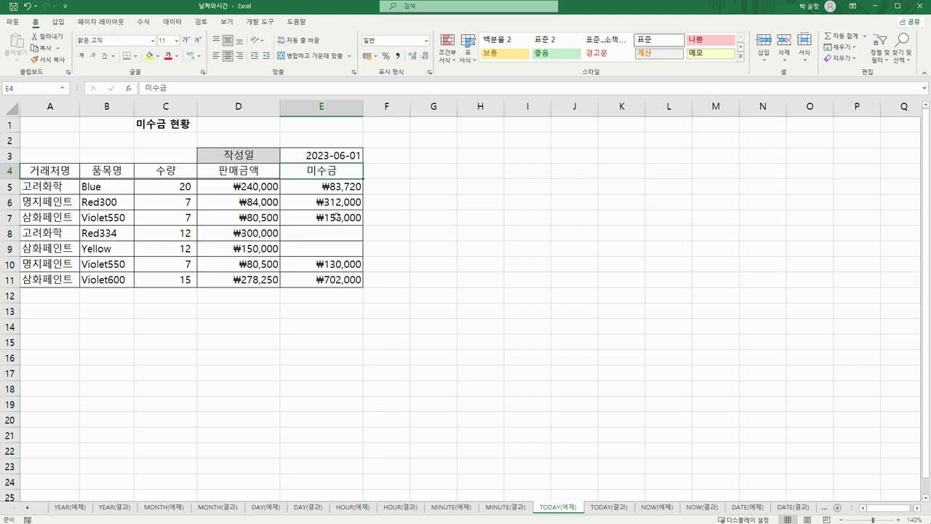
{"action": "left_click", "coordinate": [333, 156]}
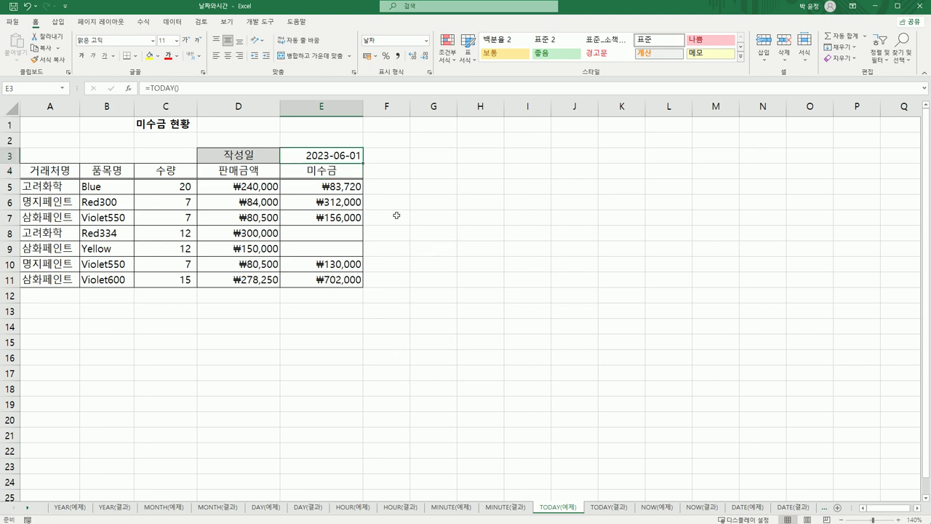
Step: Format the 작성일 date in E3 with the 12年 3月 14日 date type and compare it with the TODAY(결과) sheet
{"action": "right_click", "coordinate": [331, 155]}
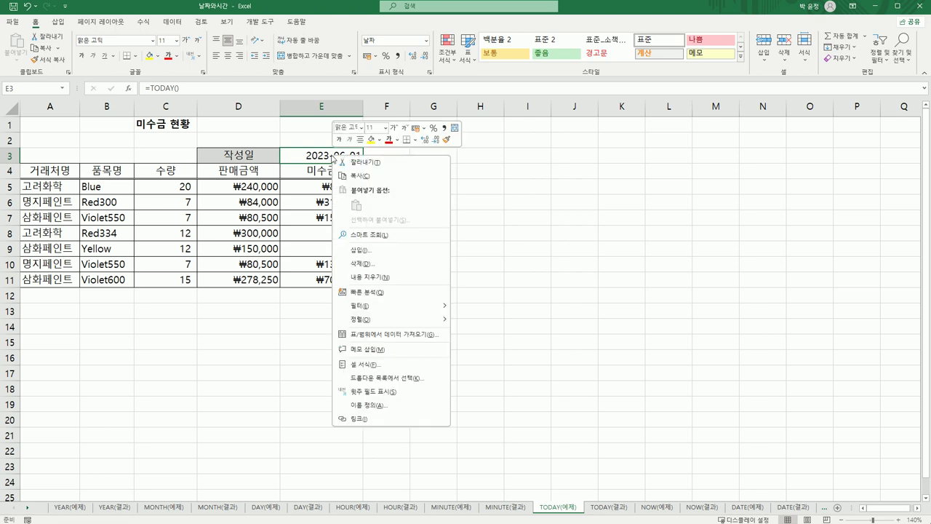
{"action": "left_click", "coordinate": [414, 365]}
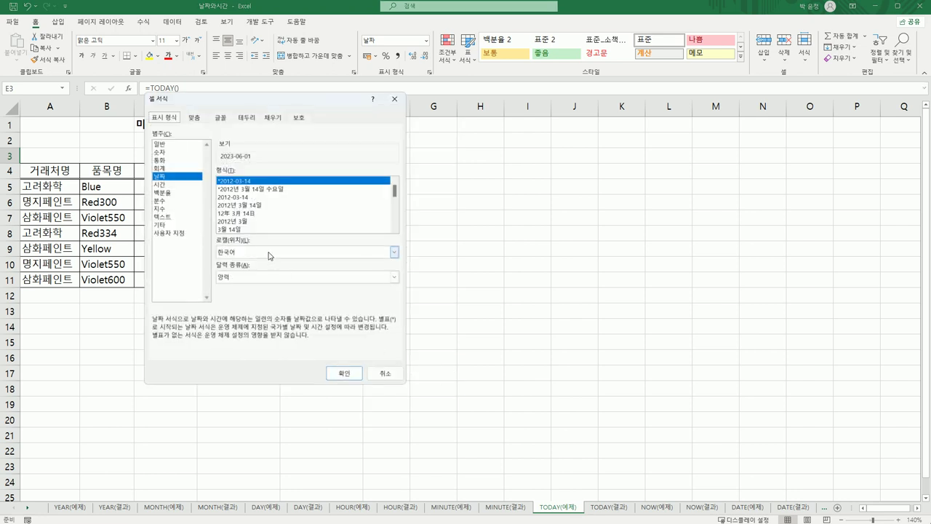
{"action": "left_click", "coordinate": [241, 214]}
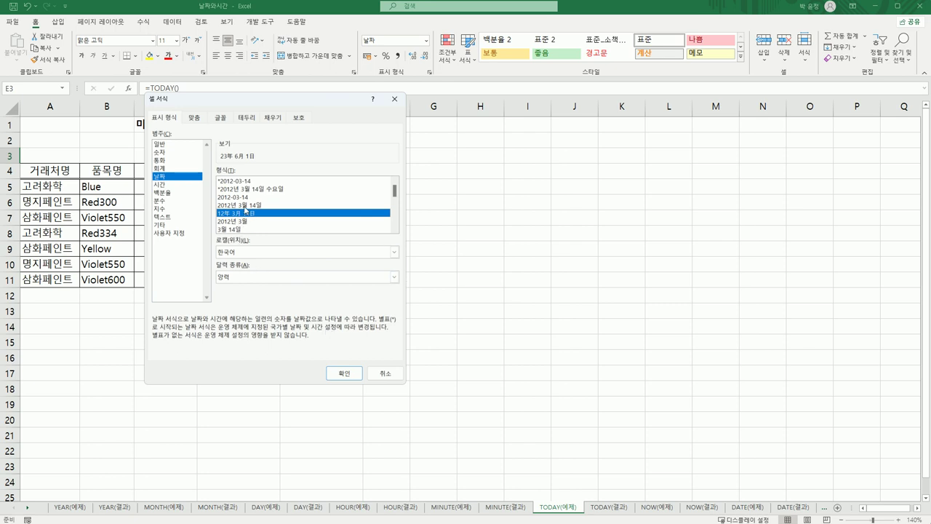
{"action": "left_click", "coordinate": [343, 373]}
{"action": "left_click", "coordinate": [462, 401]}
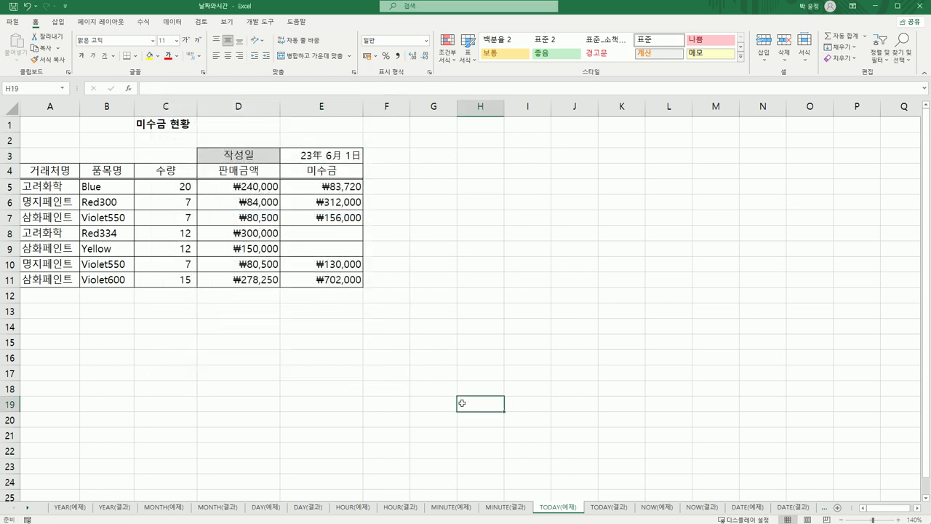
{"action": "left_click", "coordinate": [606, 509]}
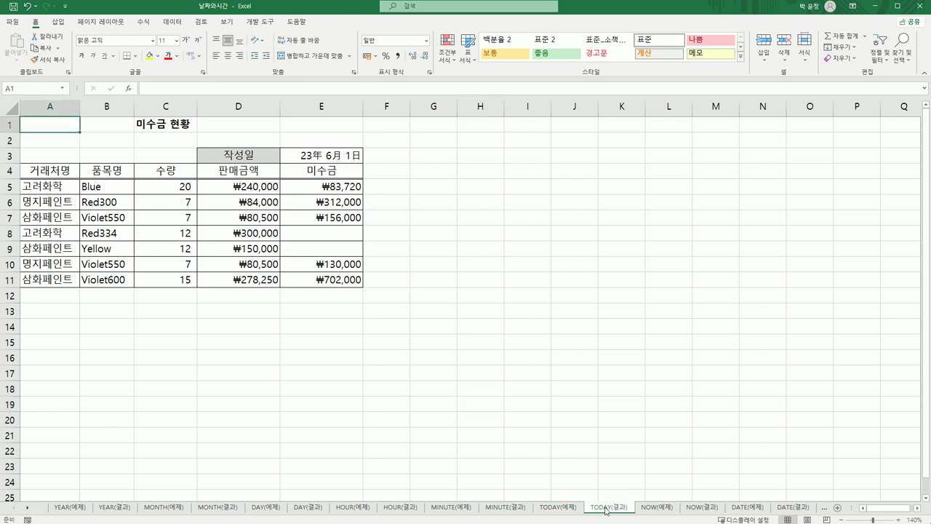
Step: On the NOW(예제) sheet, enter =NOW() in B2 as the 작성일시
{"action": "left_click", "coordinate": [654, 511]}
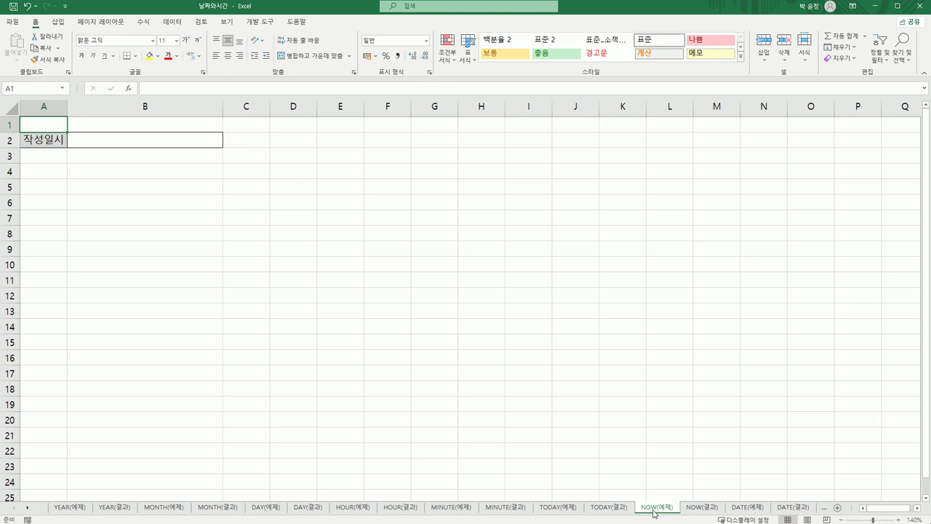
{"action": "left_click", "coordinate": [147, 139]}
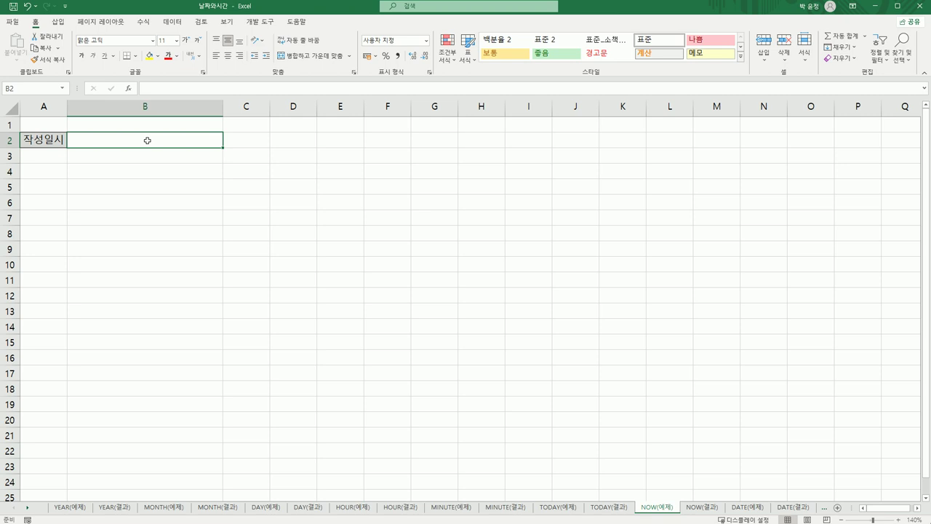
{"action": "type", "text": "="}
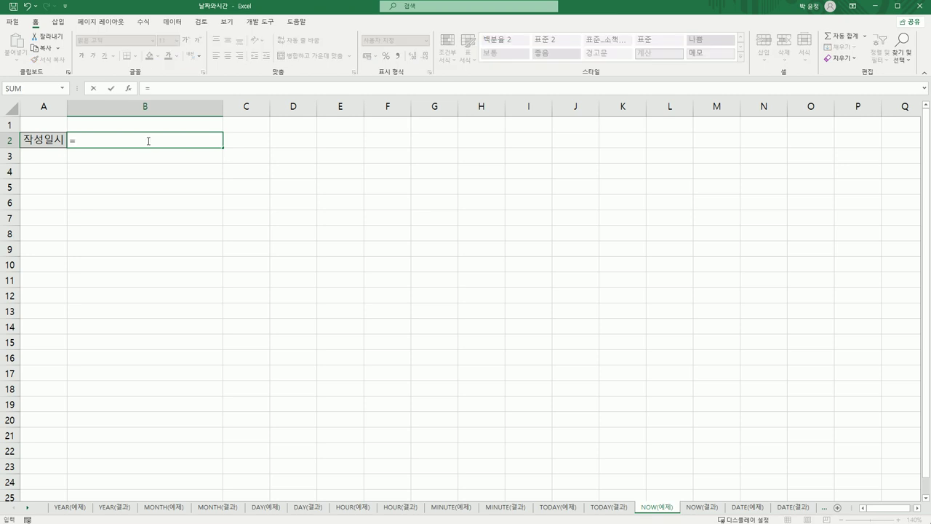
{"action": "type", "text": "now"}
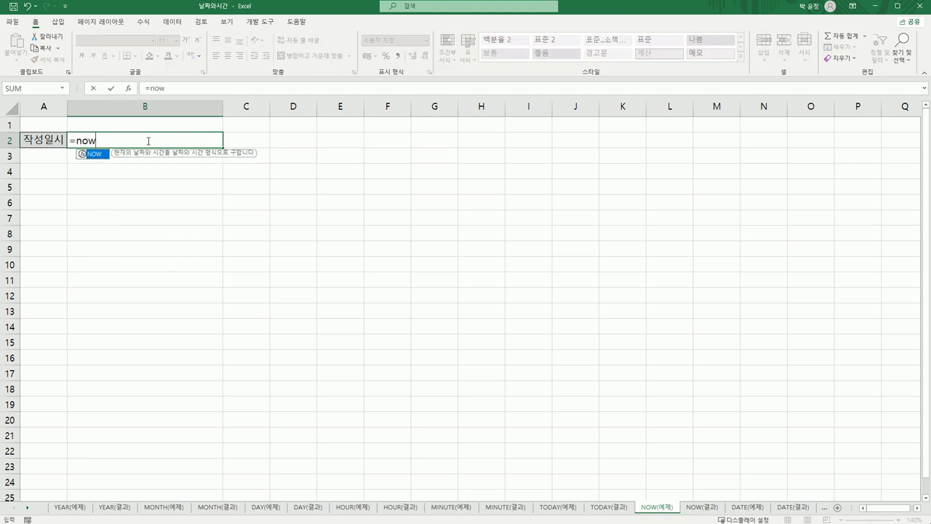
{"action": "double_click", "coordinate": [92, 155]}
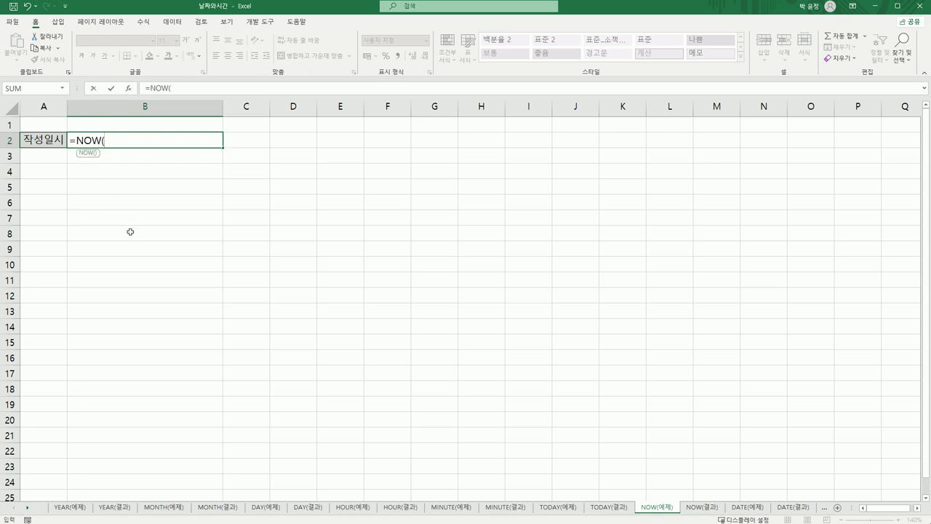
{"action": "type", "text": ")"}
{"action": "key", "text": "Return"}
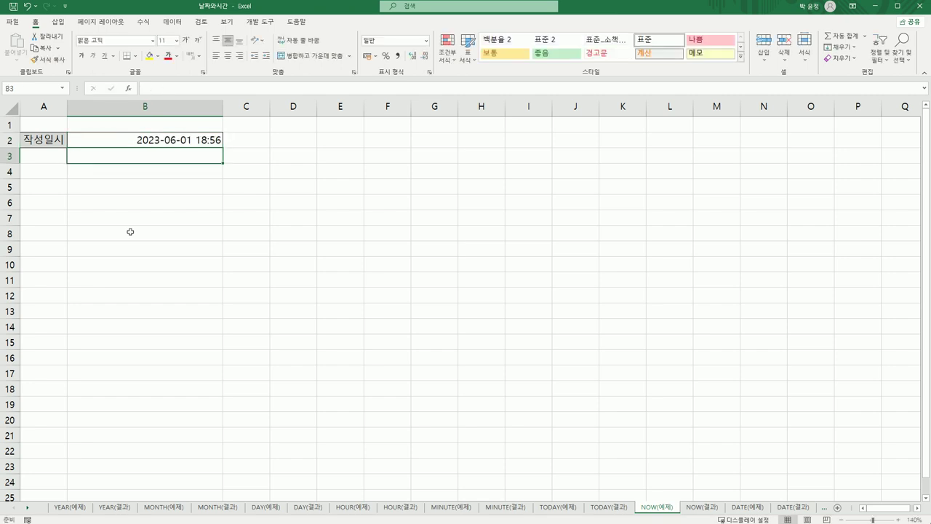
Step: Open B2's cell formatting, check the 날짜 and 시간 categories, and clear the format code under 사용자 지정
{"action": "left_click", "coordinate": [163, 142]}
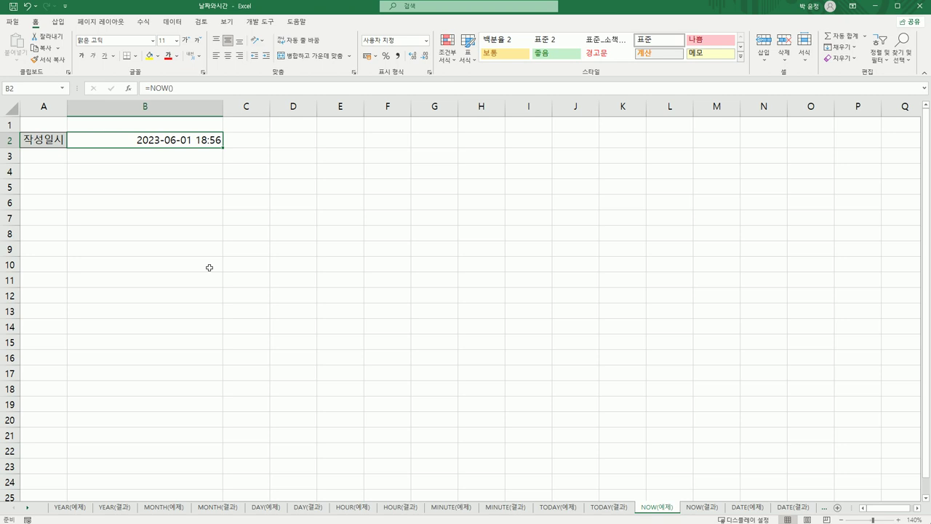
{"action": "right_click", "coordinate": [146, 139]}
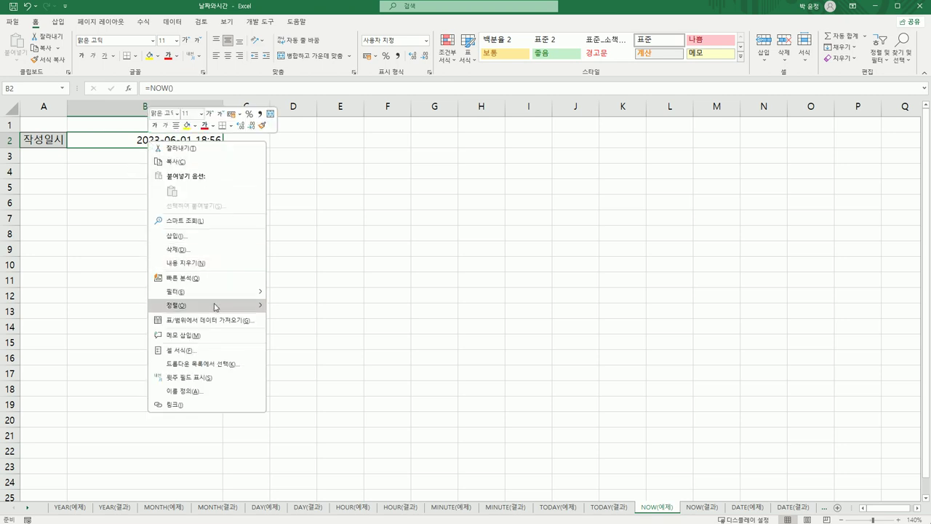
{"action": "left_click", "coordinate": [215, 353]}
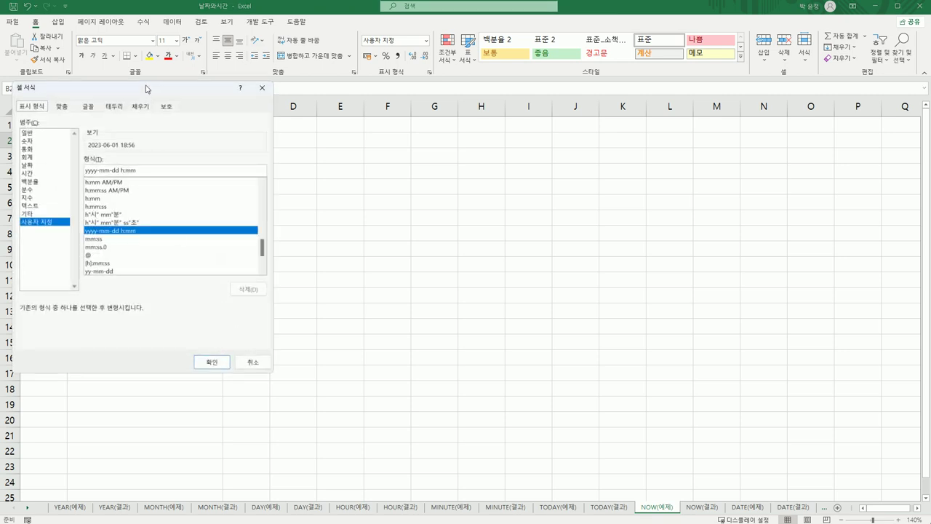
{"action": "left_click_drag", "start_coordinate": [152, 92], "coordinate": [234, 139]}
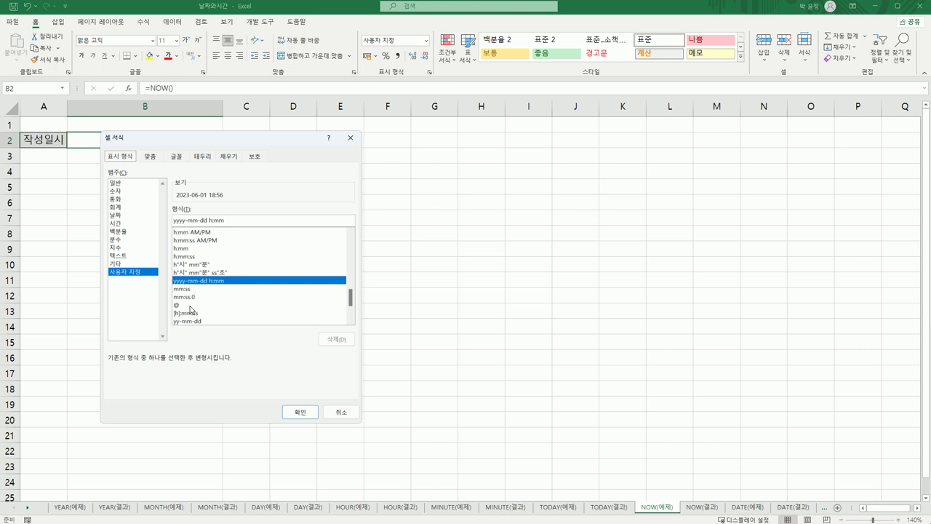
{"action": "left_click", "coordinate": [128, 215]}
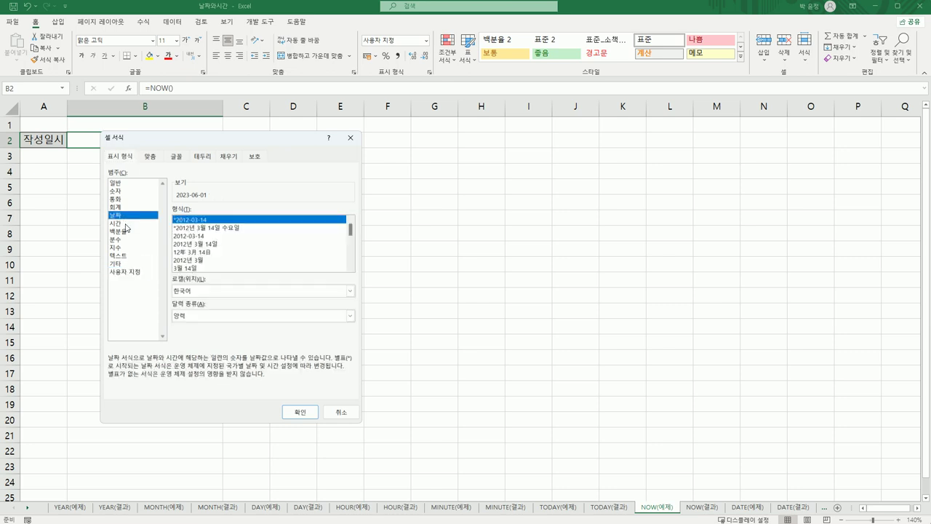
{"action": "left_click", "coordinate": [127, 223]}
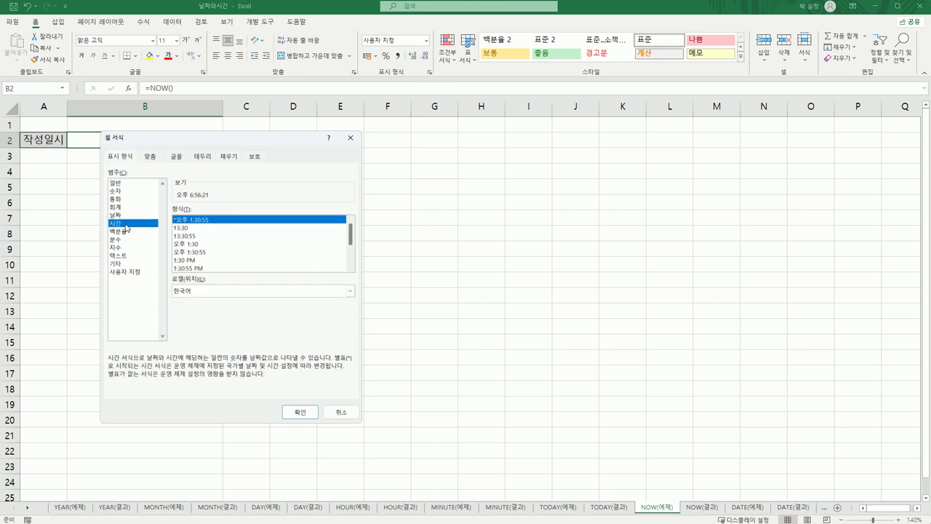
{"action": "left_click", "coordinate": [128, 272]}
{"action": "left_click_drag", "start_coordinate": [252, 221], "coordinate": [174, 219]}
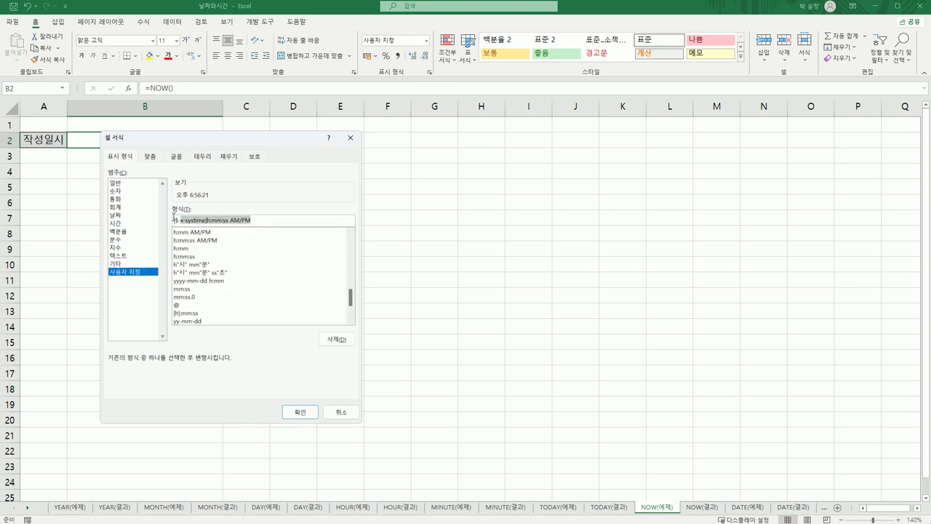
{"action": "key", "text": "BackSpace"}
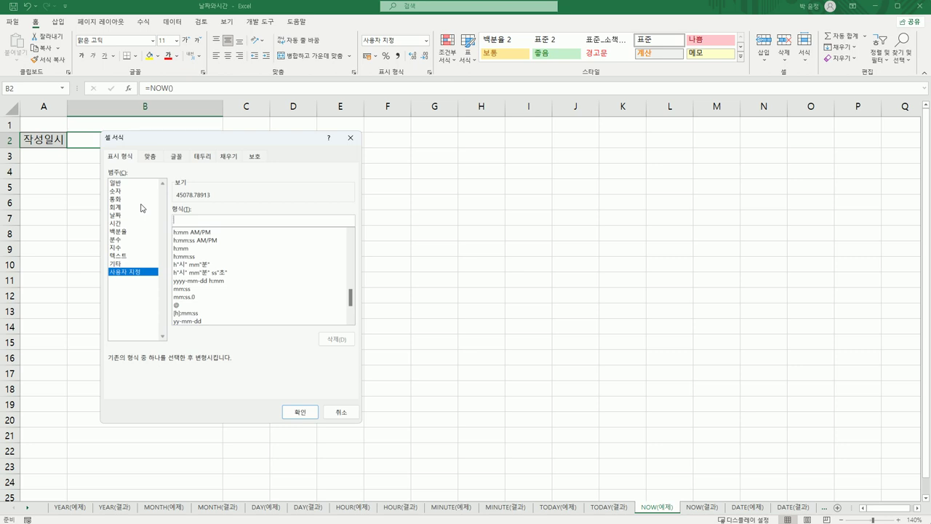
Step: Apply the custom format yyyy년 mm월 dd일 h시 mm분 to B2 and compare it with the NOW(결과) sheet
{"action": "type", "text": "yyyy년 mm월 dd일 "}
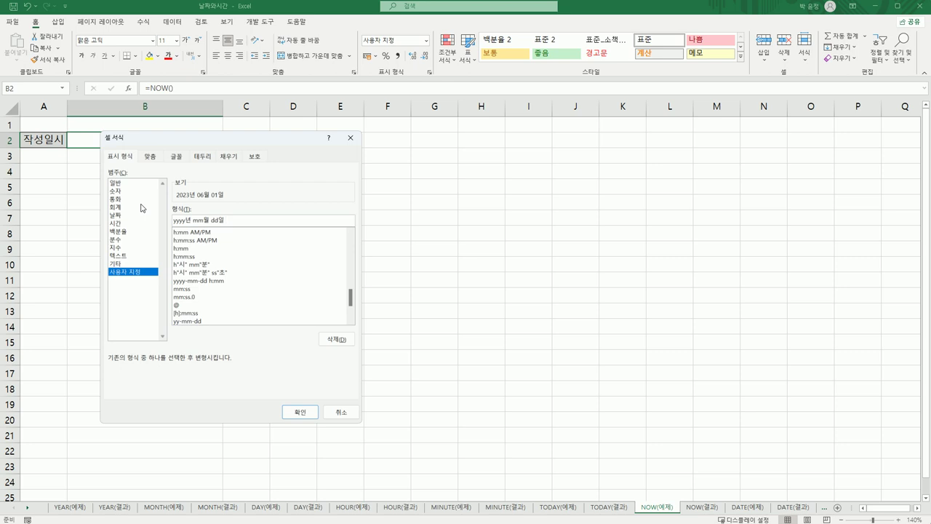
{"action": "type", "text": "h시"}
{"action": "type", "text": "mm분"}
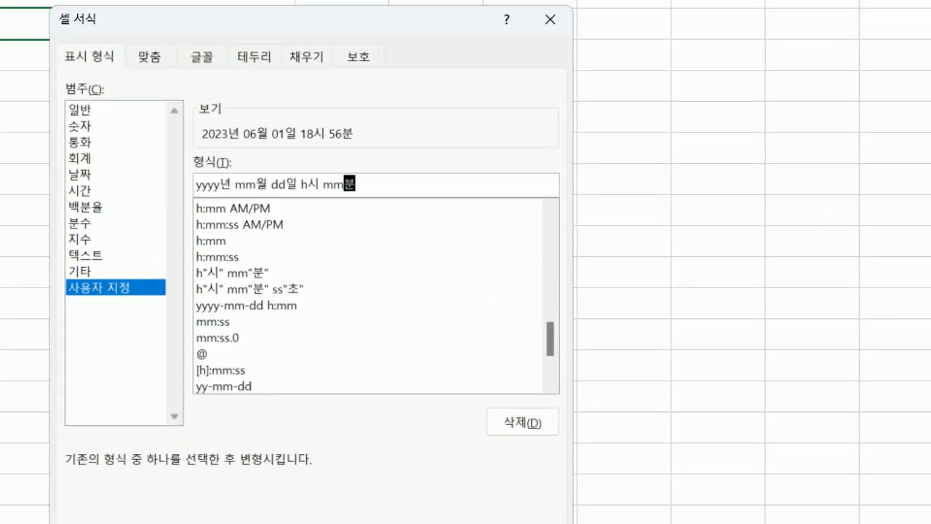
{"action": "mouse_move", "coordinate": [374, 194]}
{"action": "left_mouse_down"}
{"action": "mouse_move", "coordinate": [268, 201]}
{"action": "mouse_move", "coordinate": [179, 170]}
{"action": "mouse_move", "coordinate": [331, 137]}
{"action": "mouse_move", "coordinate": [376, 210]}
{"action": "mouse_move", "coordinate": [368, 231]}
{"action": "left_mouse_up"}
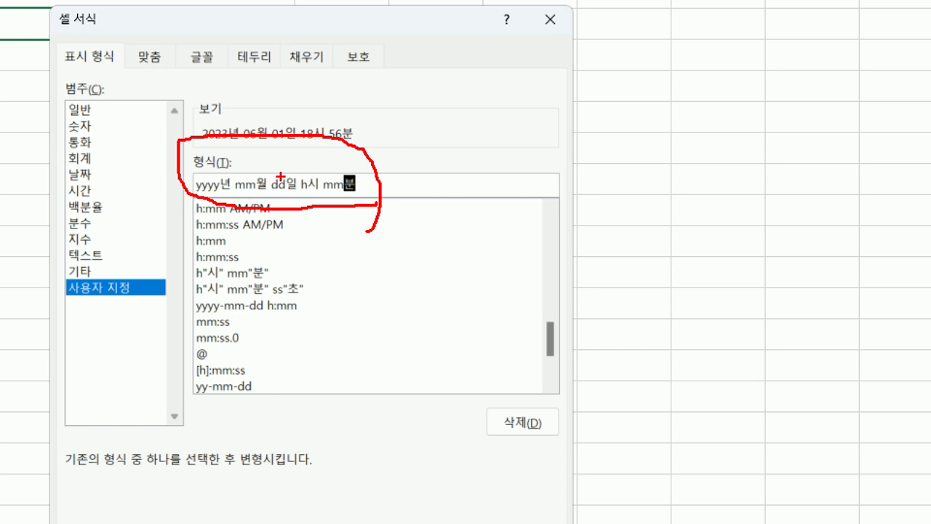
{"action": "left_click_drag", "start_coordinate": [305, 149], "coordinate": [306, 174]}
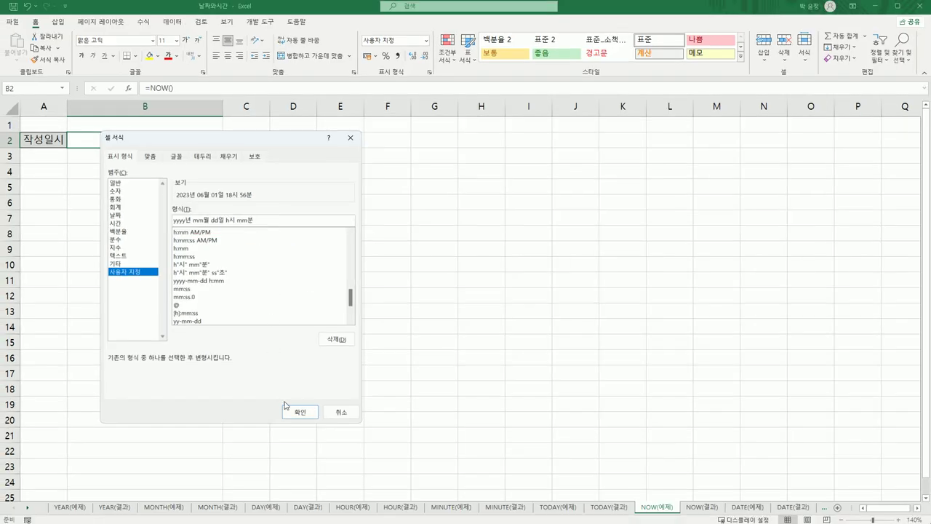
{"action": "left_click", "coordinate": [298, 413]}
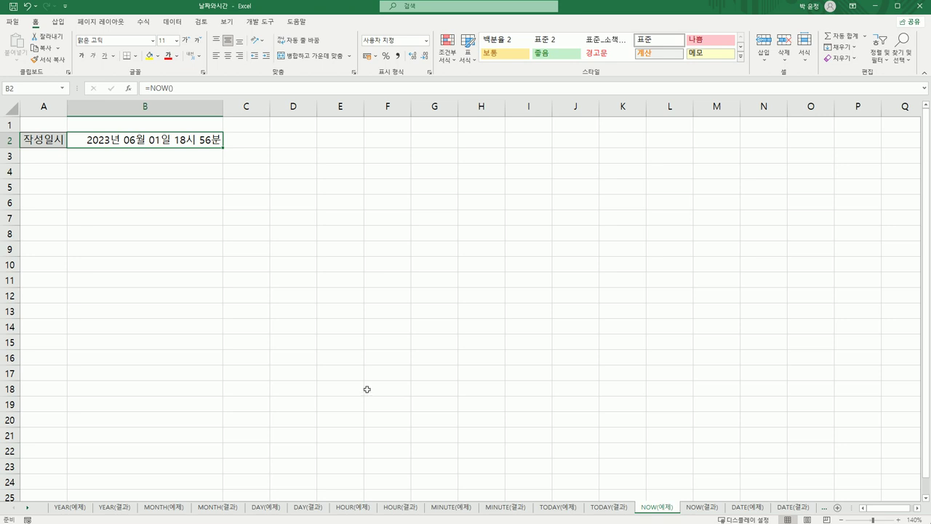
{"action": "left_click", "coordinate": [699, 512]}
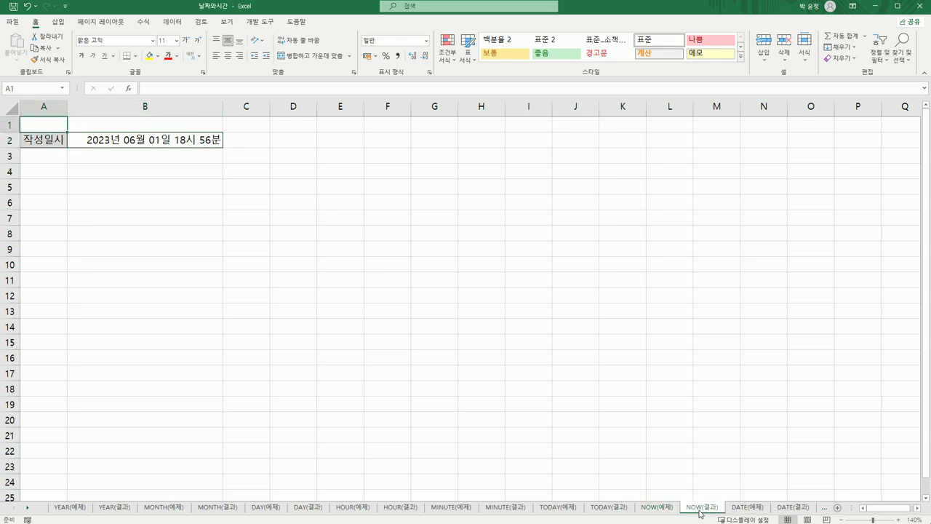
Step: Open the DATE(예제) sheet and examine the empty 공사개시일 cell B3 and the year, month and day cells E3, G3 and I3
{"action": "left_click", "coordinate": [737, 512]}
{"action": "left_click", "coordinate": [28, 509]}
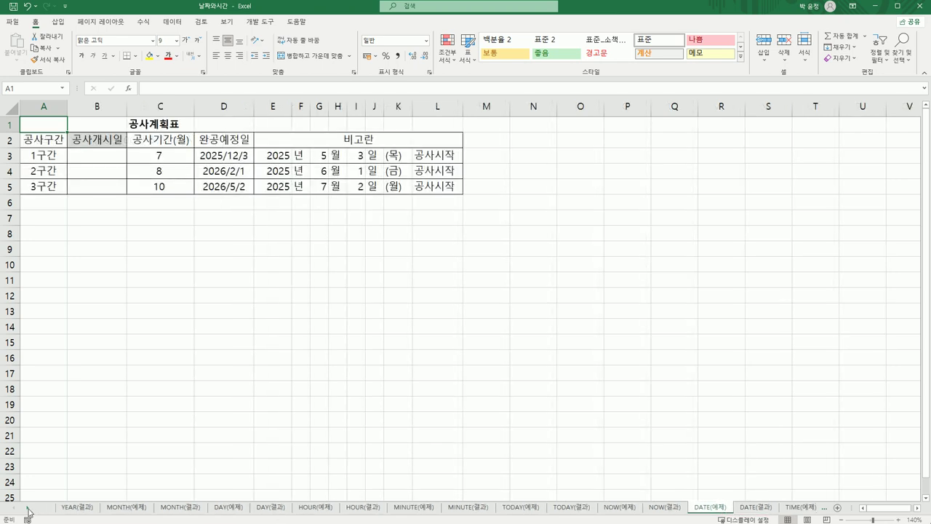
{"action": "left_click", "coordinate": [28, 509]}
{"action": "left_click", "coordinate": [29, 509]}
{"action": "left_click", "coordinate": [28, 509]}
{"action": "left_click", "coordinate": [28, 509]}
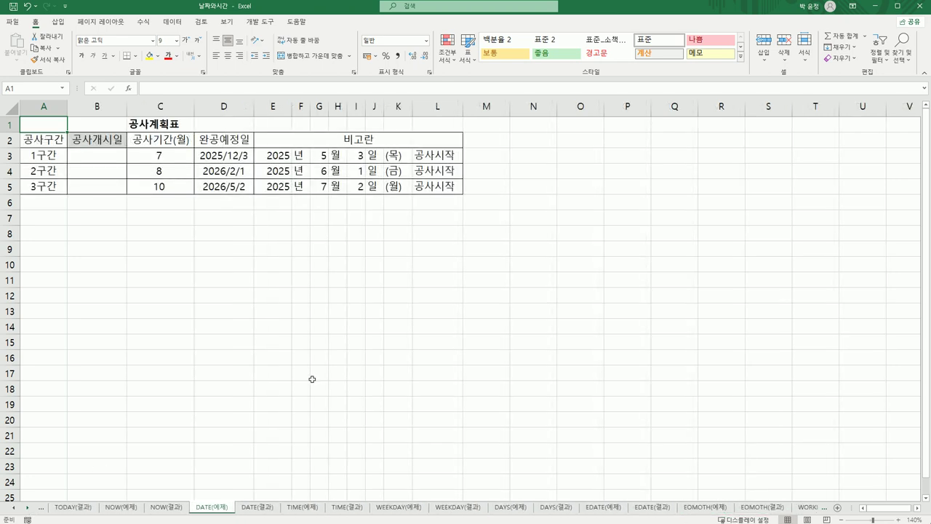
{"action": "left_click", "coordinate": [105, 162]}
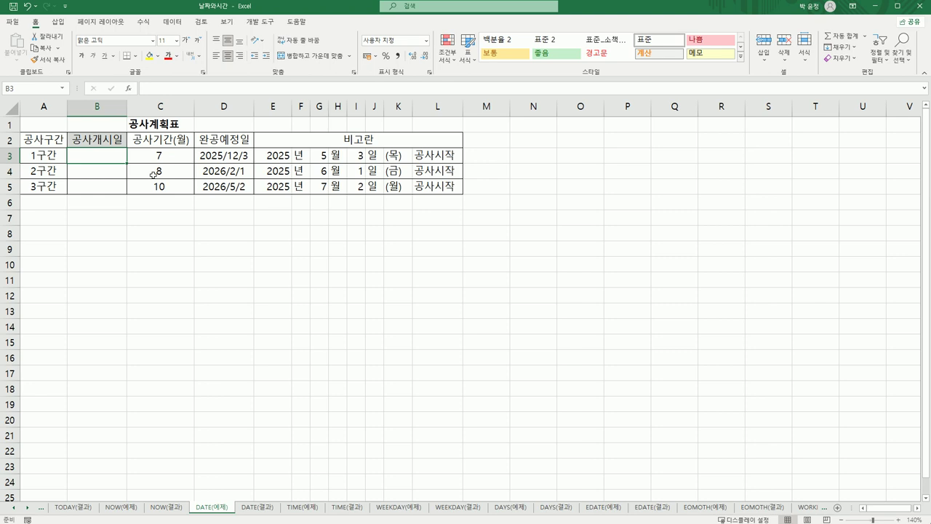
{"action": "left_click", "coordinate": [275, 154]}
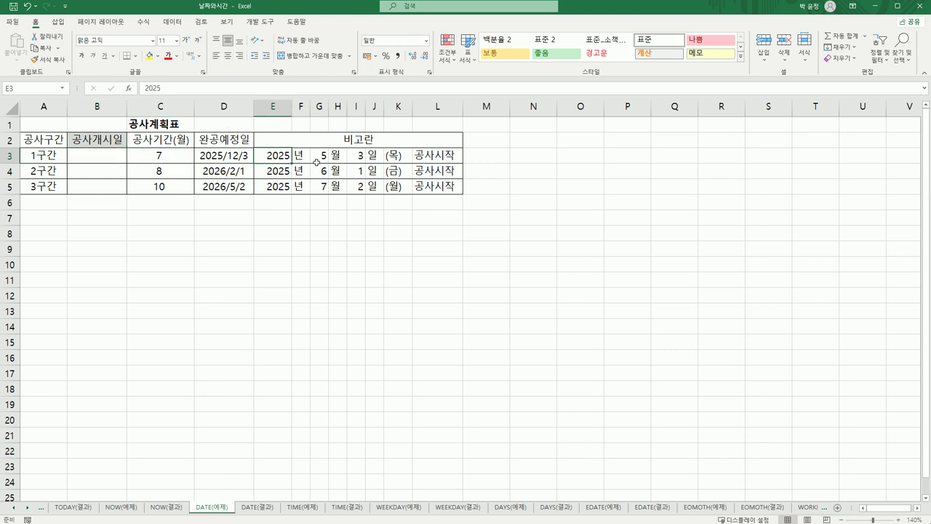
{"action": "left_click", "coordinate": [317, 160]}
{"action": "left_click", "coordinate": [358, 158]}
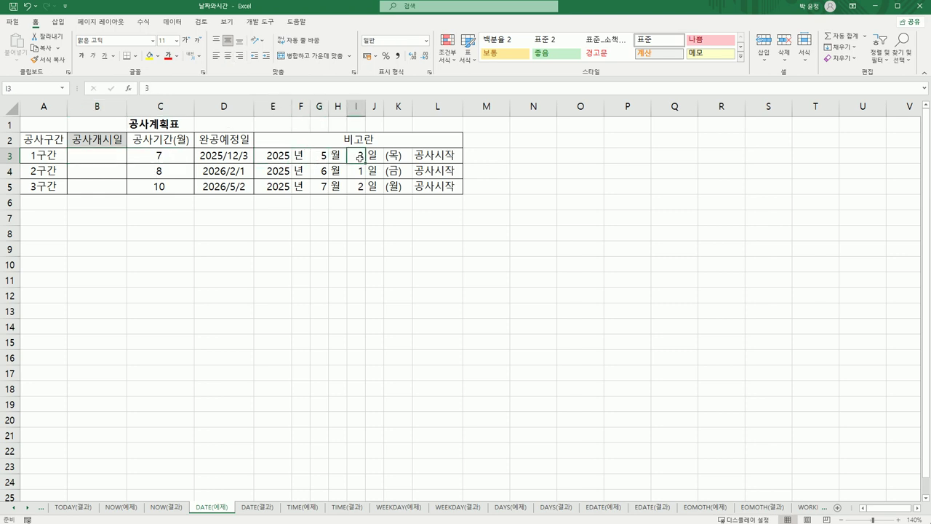
Step: Enter =DATE(E3,G3,I3) in B3 as the 공사개시일 of 1구간
{"action": "left_click", "coordinate": [120, 152]}
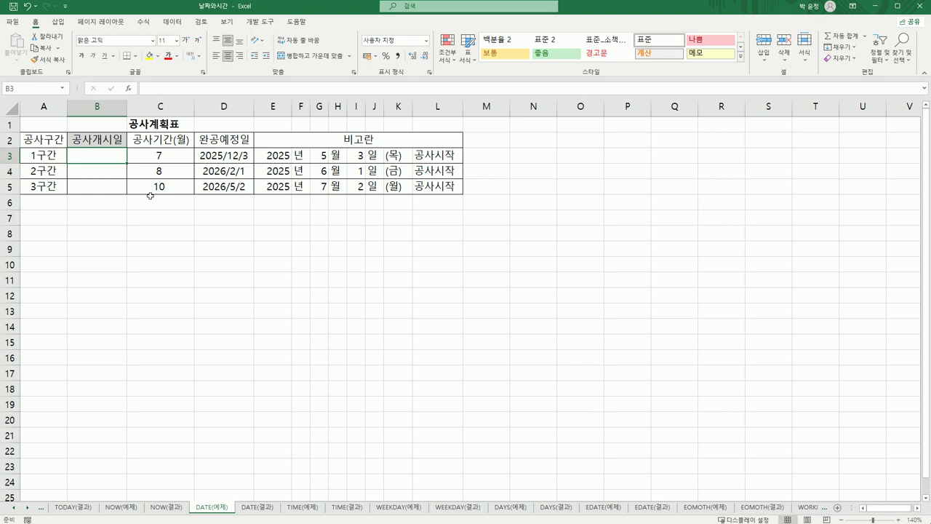
{"action": "type", "text": "="}
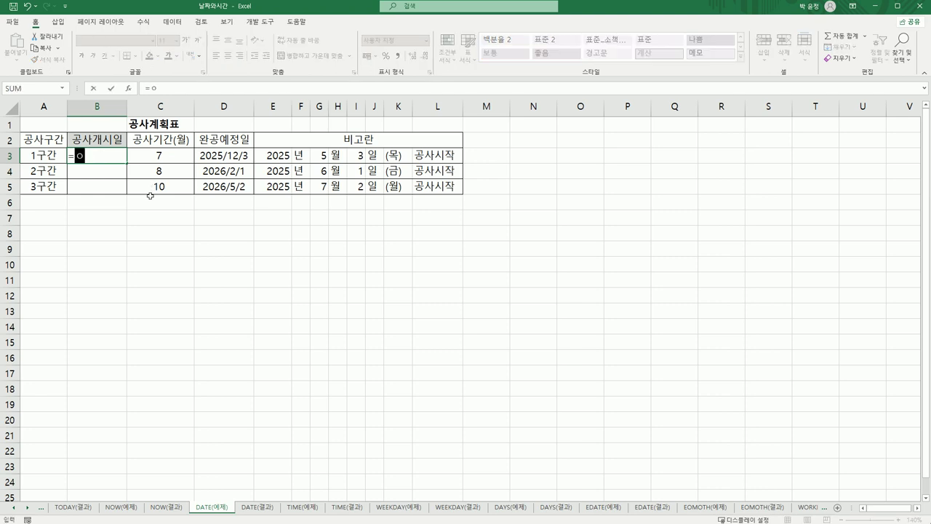
{"action": "type", "text": "da"}
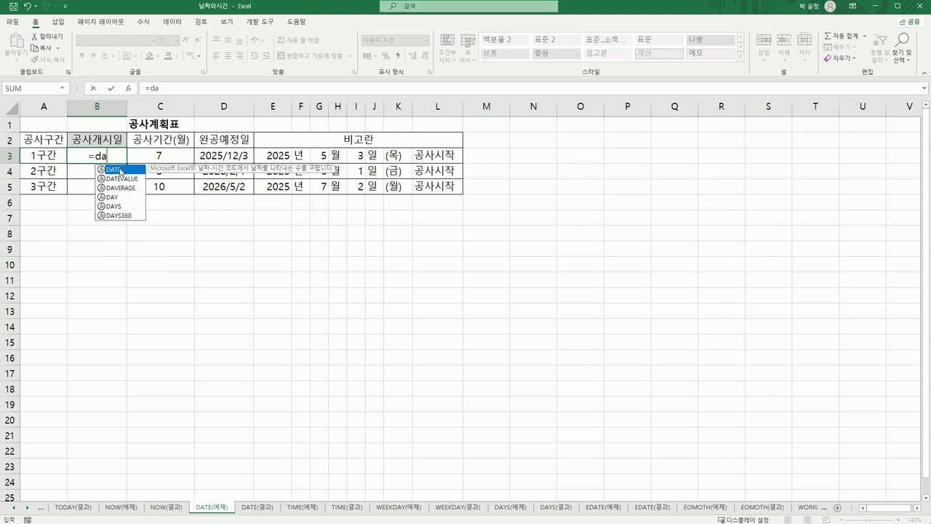
{"action": "double_click", "coordinate": [120, 171]}
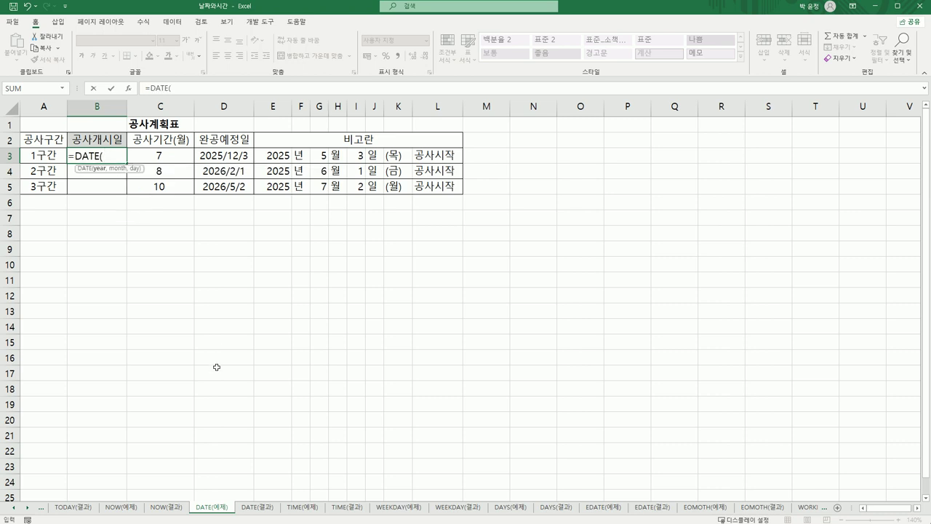
{"action": "left_click", "coordinate": [264, 158]}
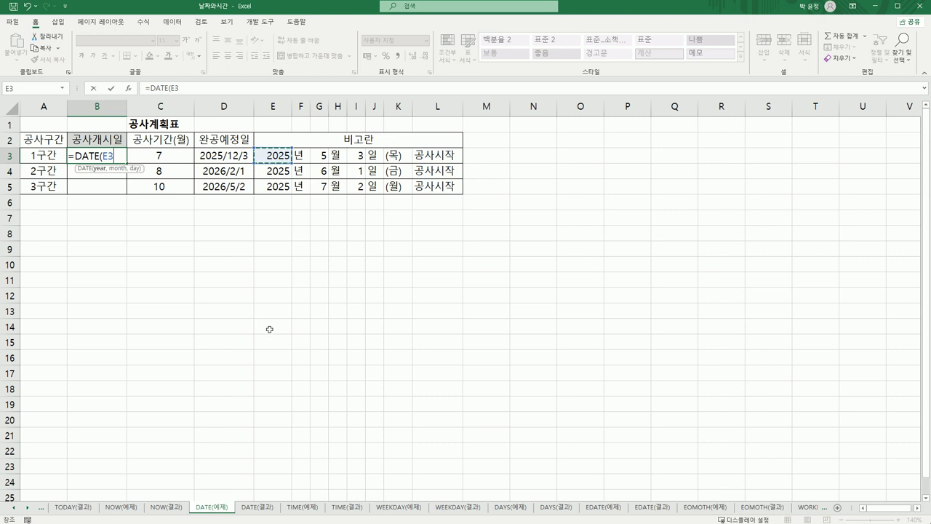
{"action": "type", "text": ","}
{"action": "left_click", "coordinate": [321, 156]}
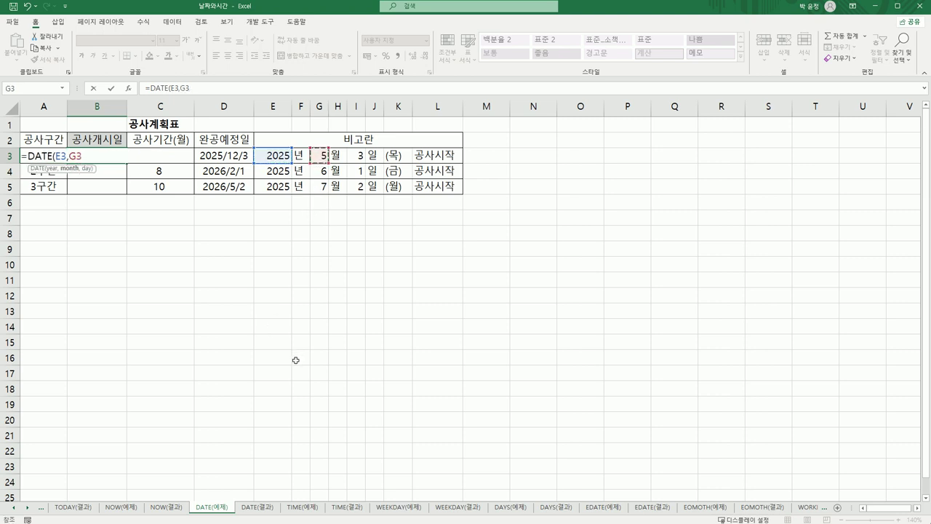
{"action": "type", "text": ","}
{"action": "left_click", "coordinate": [354, 157]}
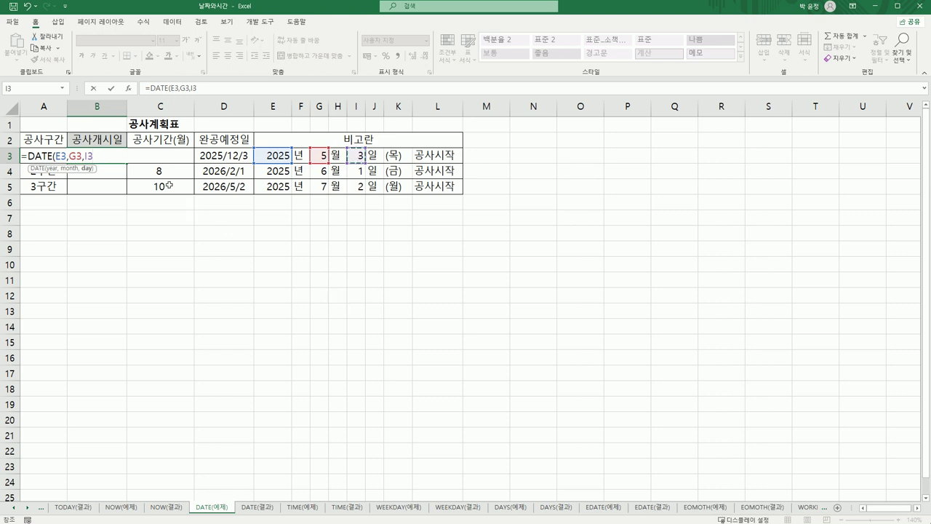
{"action": "key", "text": "Return"}
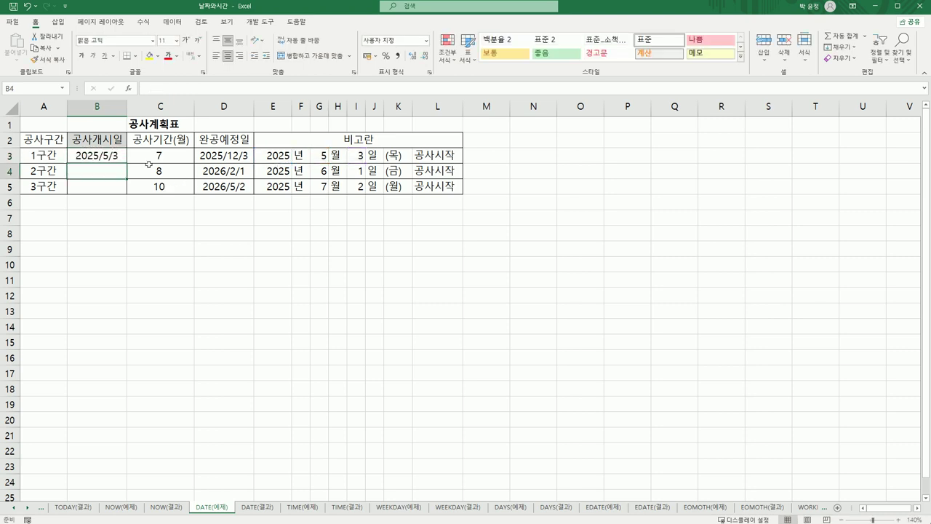
Step: Fill the DATE formula from B3 down to B5 and compare the dates with the DATE(결과) sheet
{"action": "left_click", "coordinate": [115, 159]}
{"action": "left_click_drag", "start_coordinate": [125, 165], "coordinate": [123, 195]}
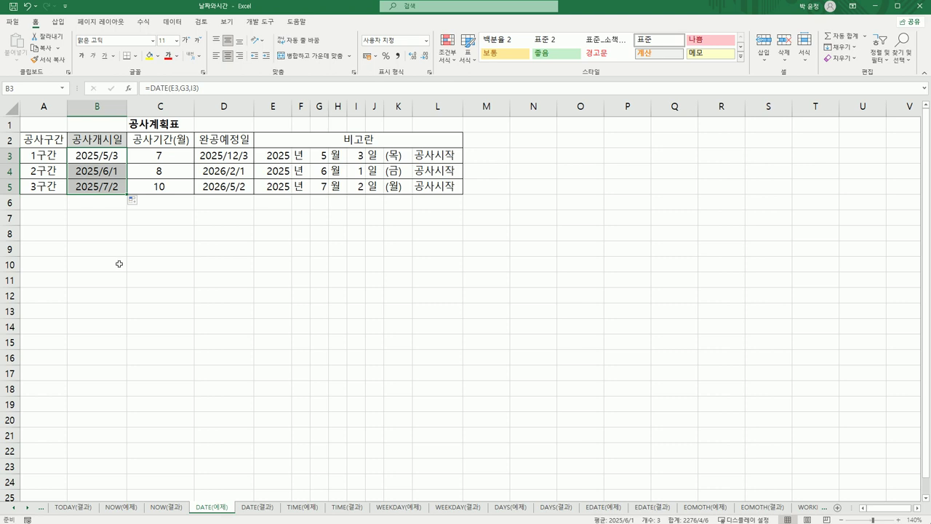
{"action": "left_click", "coordinate": [258, 507]}
{"action": "left_click", "coordinate": [212, 507]}
{"action": "left_click", "coordinate": [248, 507]}
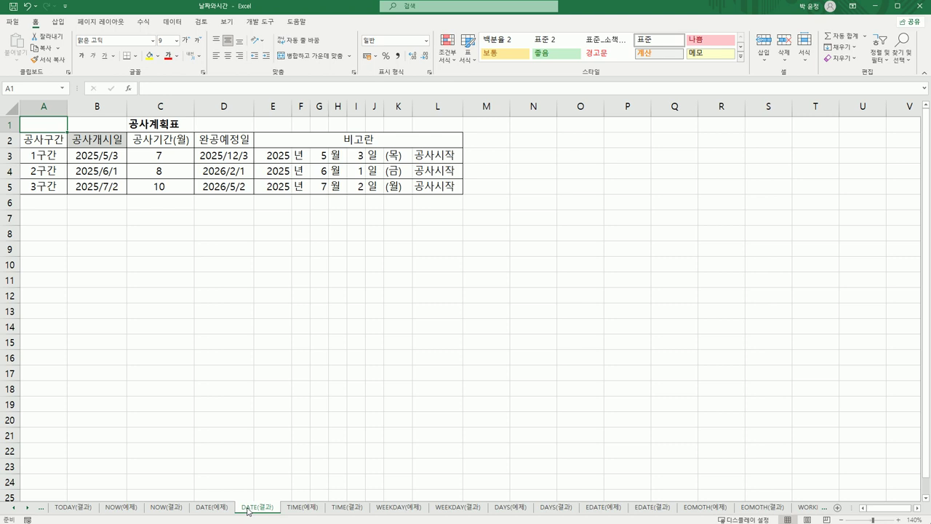
{"action": "left_click", "coordinate": [311, 509]}
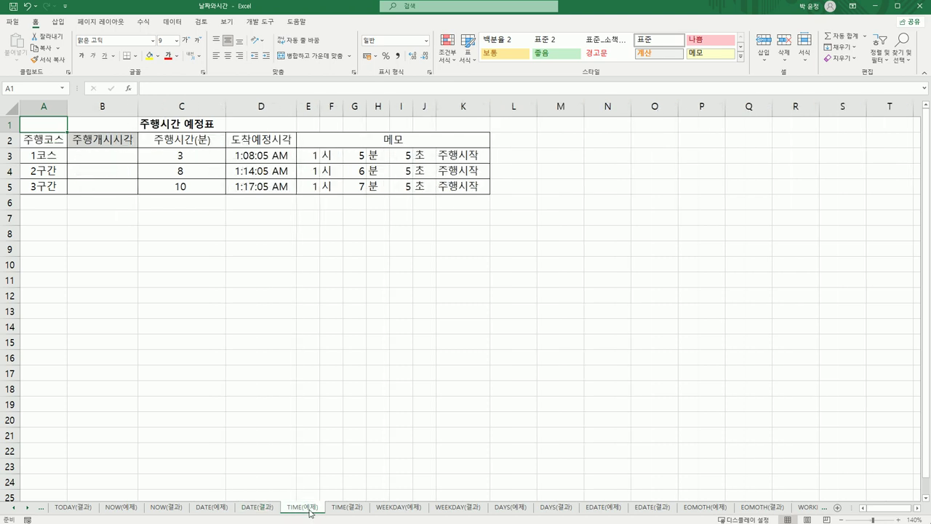
{"action": "left_click", "coordinate": [224, 513]}
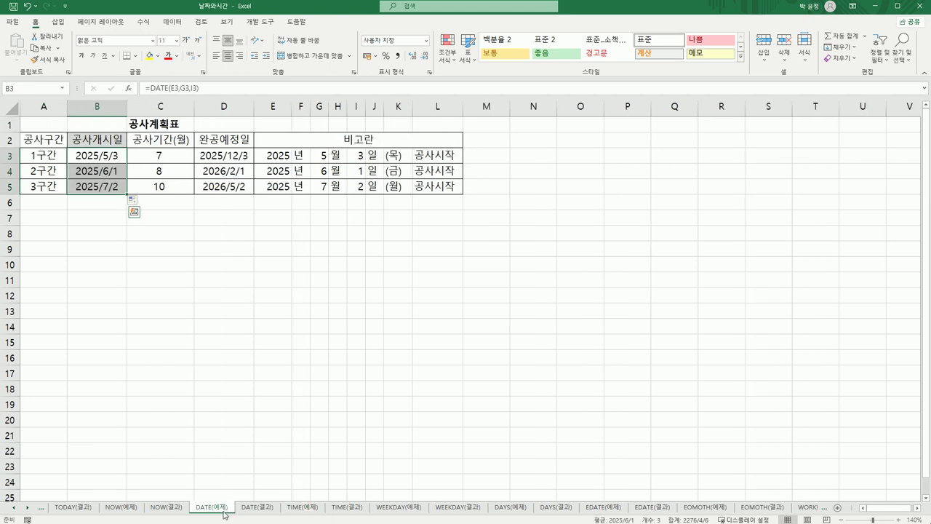
Step: Open the TIME(예제) sheet and examine the empty 주행개시시각 cell B3 and the hour, minute and second cells E3, G3 and I3
{"action": "left_click", "coordinate": [299, 510]}
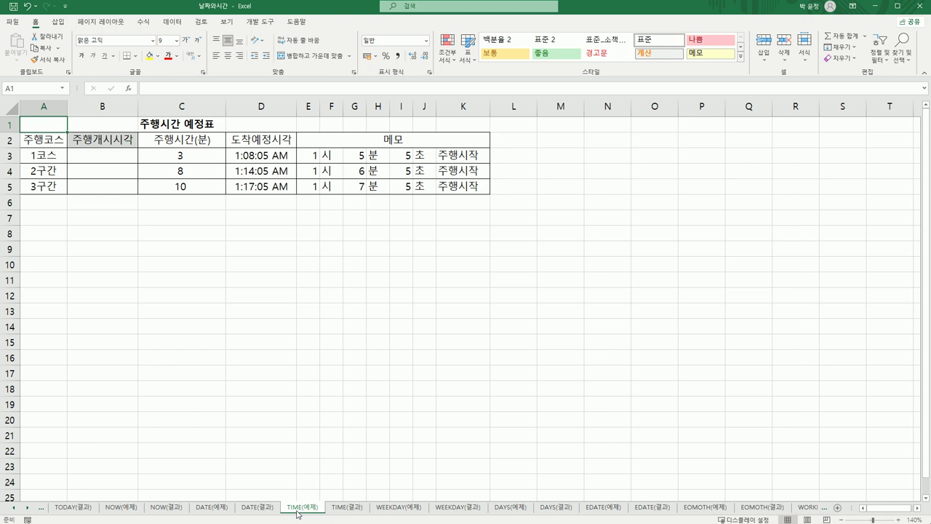
{"action": "left_click", "coordinate": [99, 156]}
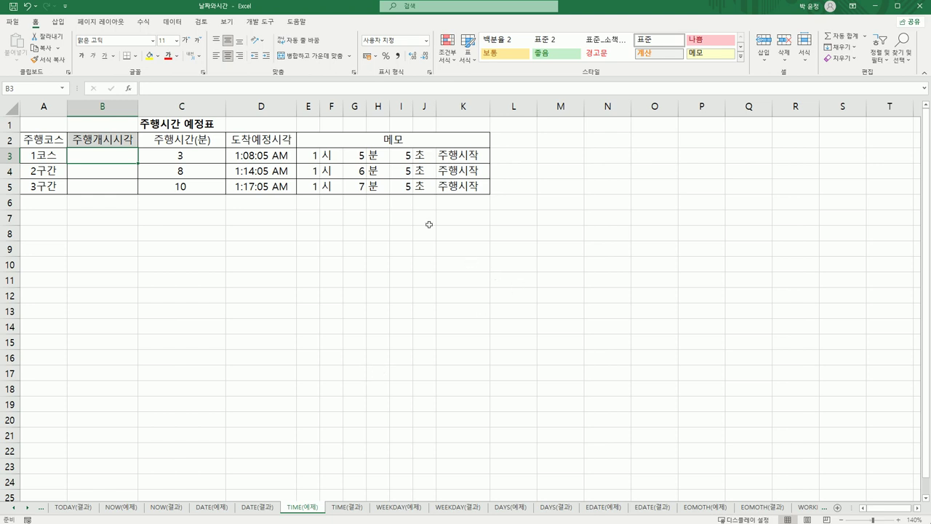
{"action": "left_click", "coordinate": [309, 156]}
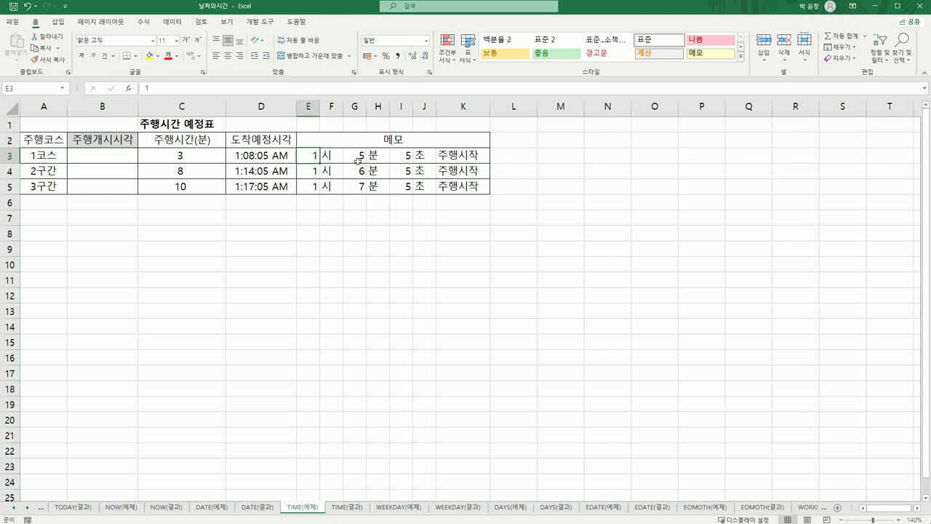
{"action": "left_click", "coordinate": [357, 159]}
{"action": "left_click", "coordinate": [398, 156]}
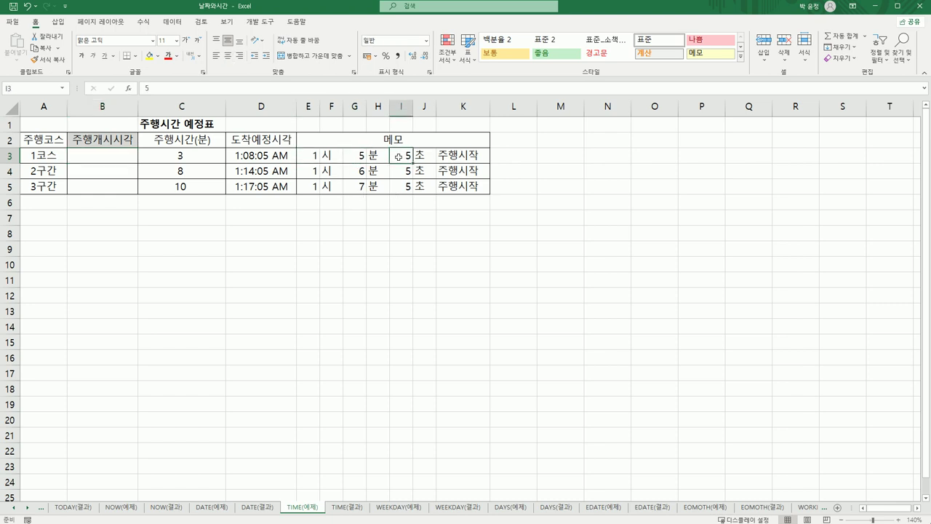
Step: Enter =TIME(E3,G3,I3) in B3 as the 주행개시시각 of 1코스
{"action": "left_click", "coordinate": [119, 159]}
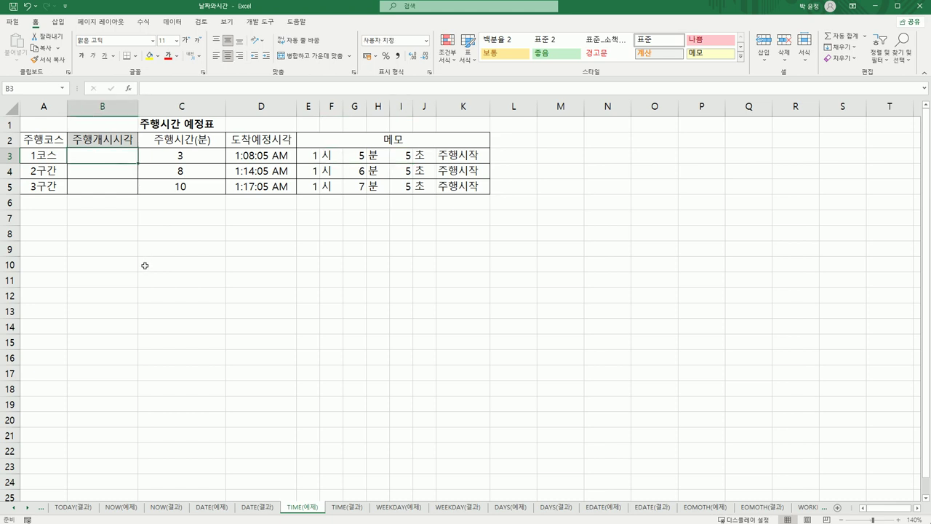
{"action": "type", "text": "="}
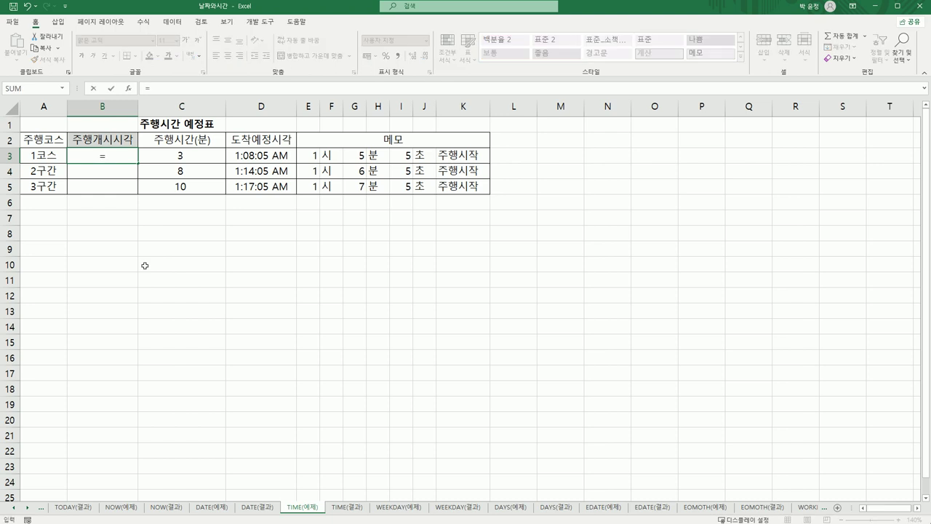
{"action": "type", "text": "ti"}
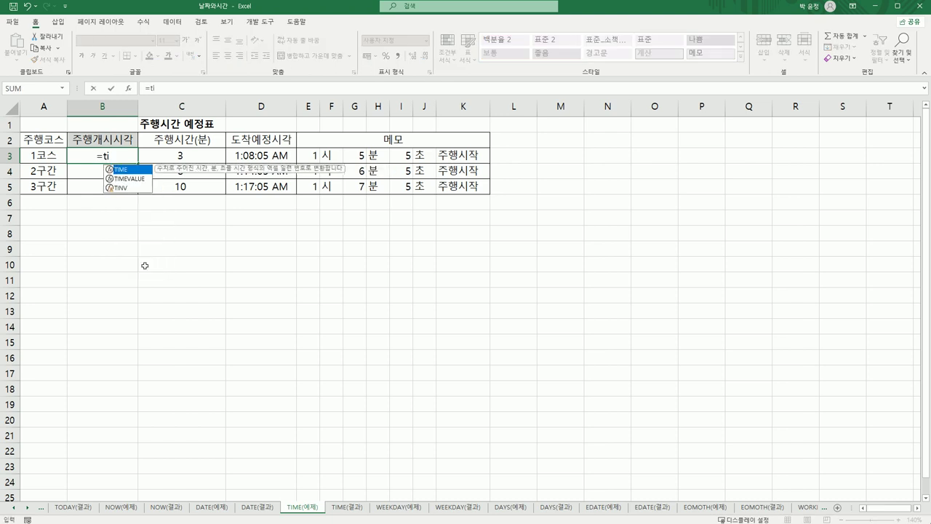
{"action": "double_click", "coordinate": [131, 170]}
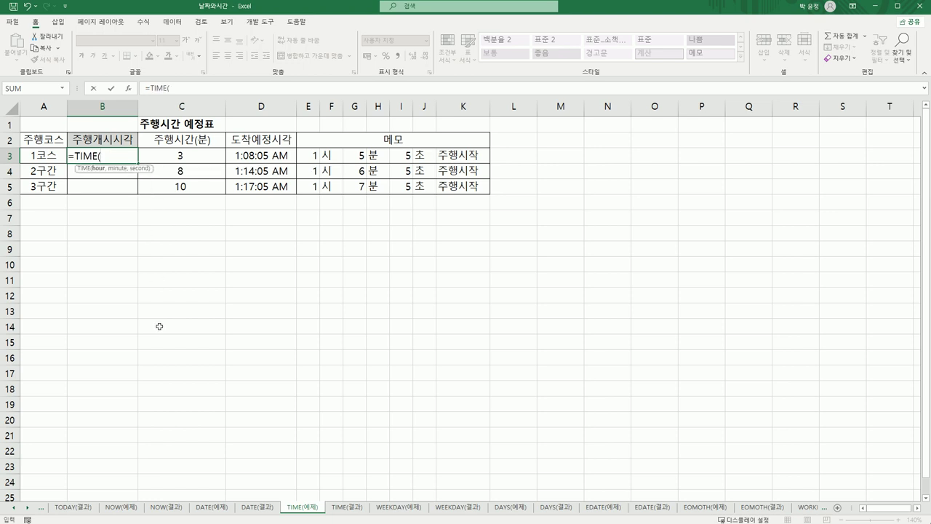
{"action": "left_click", "coordinate": [308, 157]}
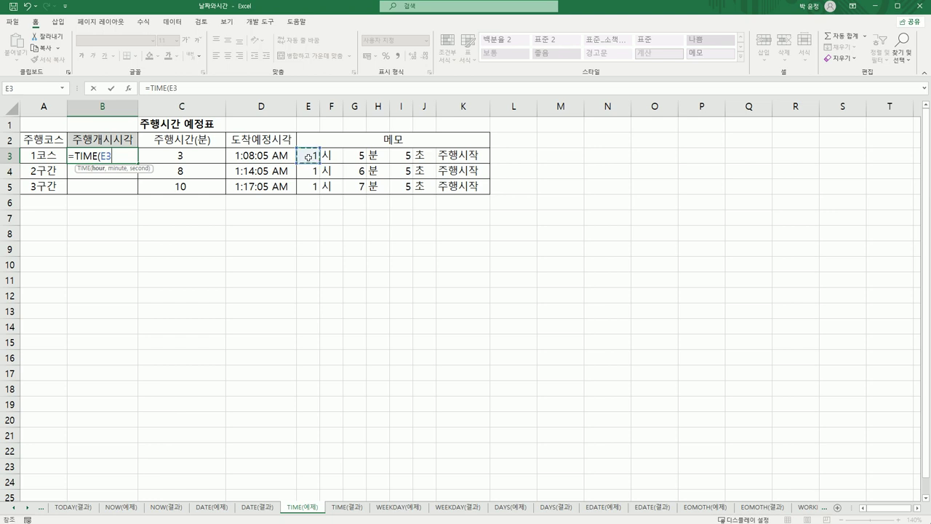
{"action": "type", "text": ","}
{"action": "left_click", "coordinate": [353, 155]}
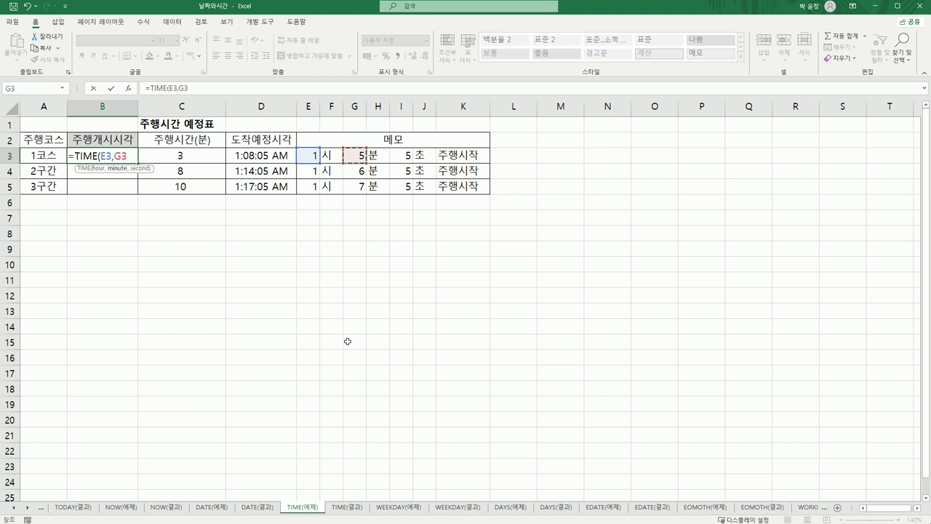
{"action": "type", "text": ","}
{"action": "left_click", "coordinate": [403, 156]}
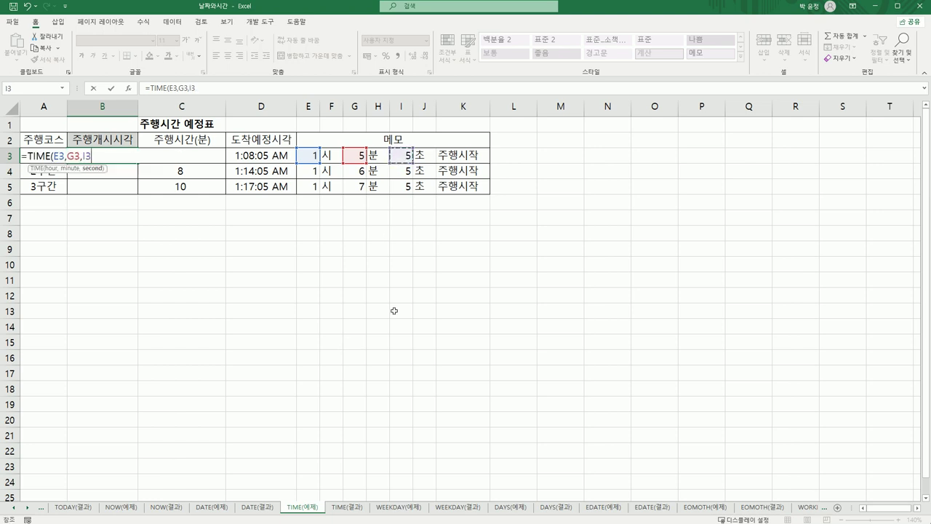
{"action": "type", "text": ")"}
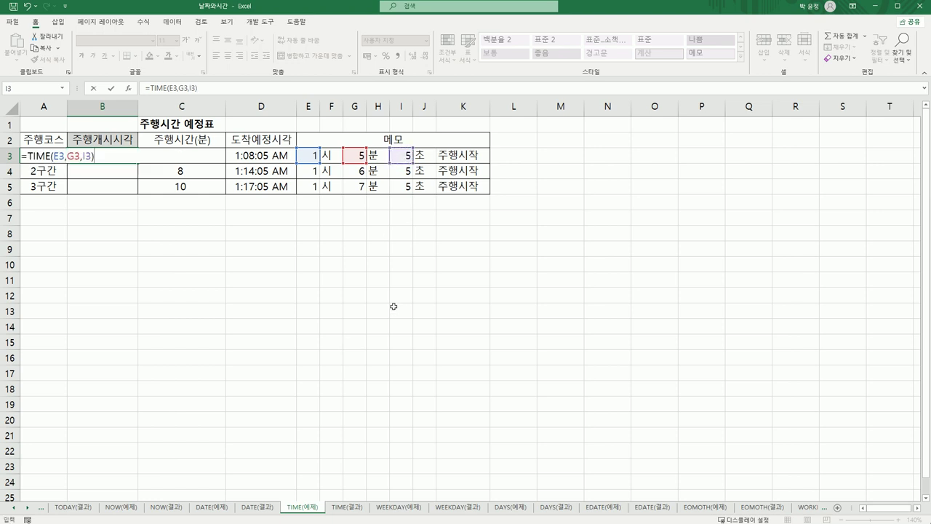
{"action": "key", "text": "Return"}
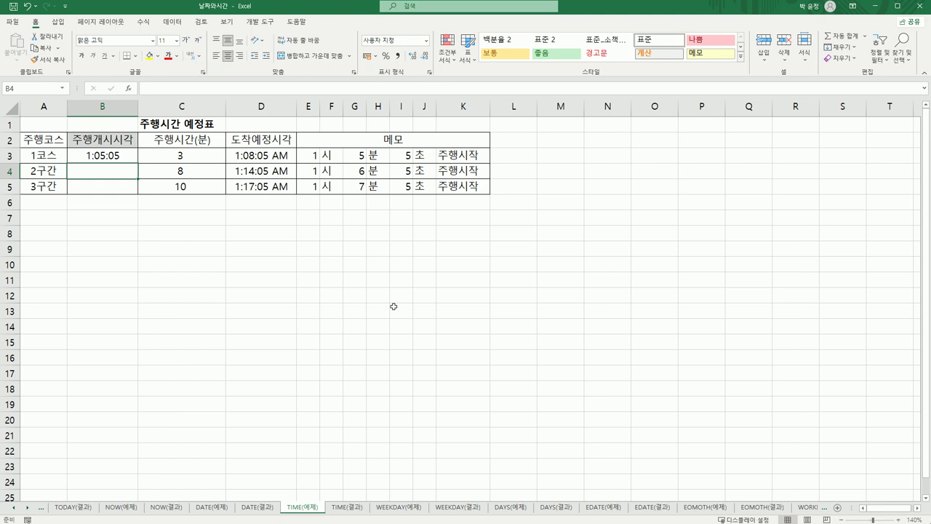
Step: Build =TIME(E4,G4,I4) in B4 using the 함수 인수 dialog and fill the formula down to B5
{"action": "type", "text": "="}
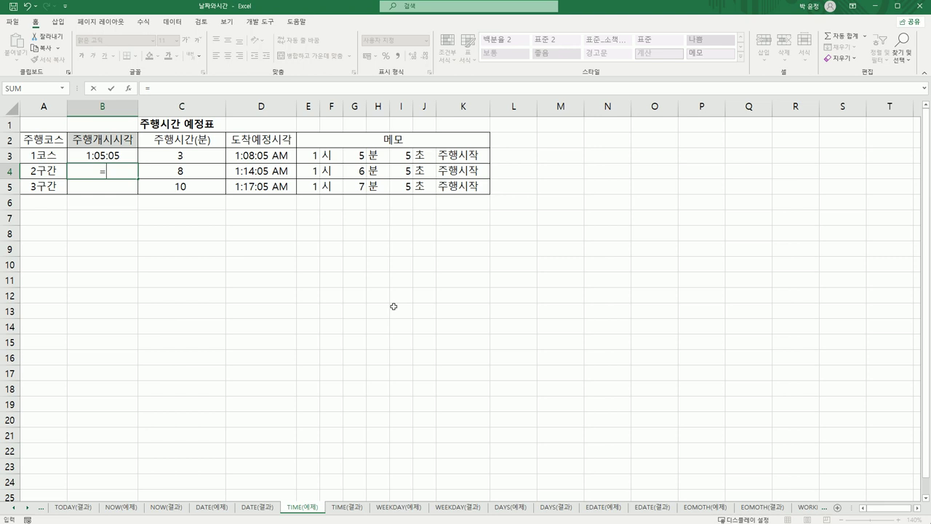
{"action": "type", "text": "ti"}
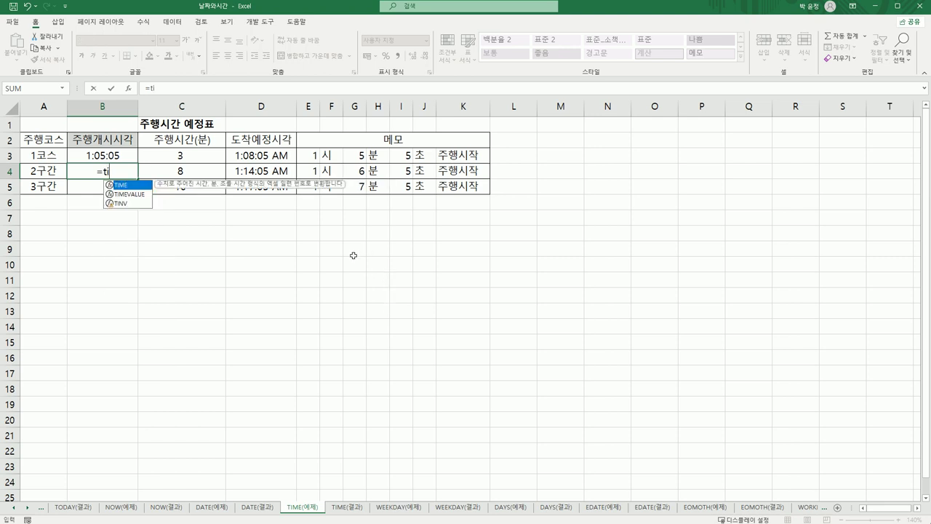
{"action": "double_click", "coordinate": [130, 186]}
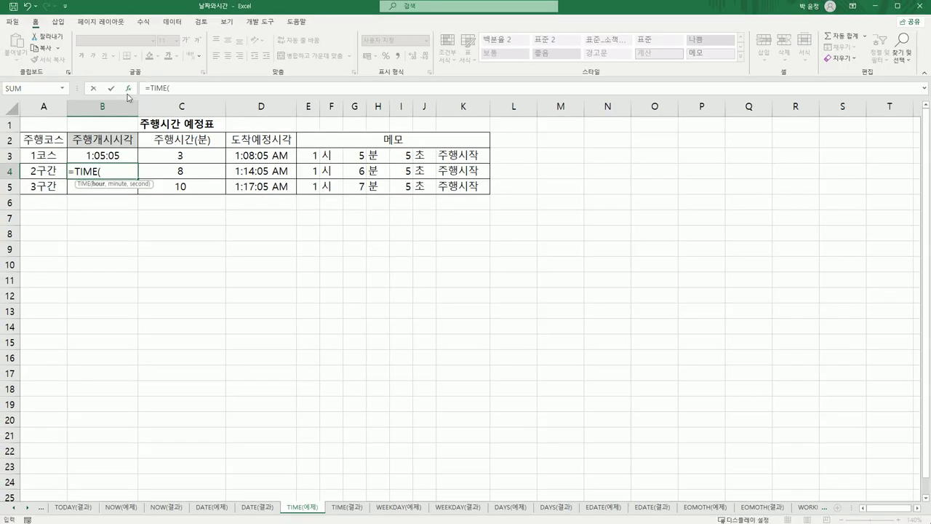
{"action": "left_click", "coordinate": [127, 89]}
{"action": "left_click_drag", "start_coordinate": [51, 141], "coordinate": [300, 213]}
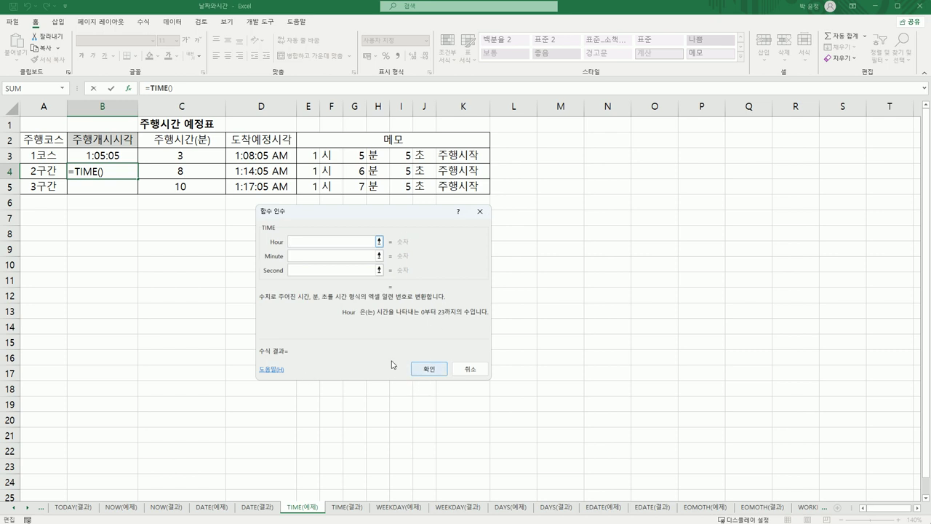
{"action": "left_click", "coordinate": [305, 170]}
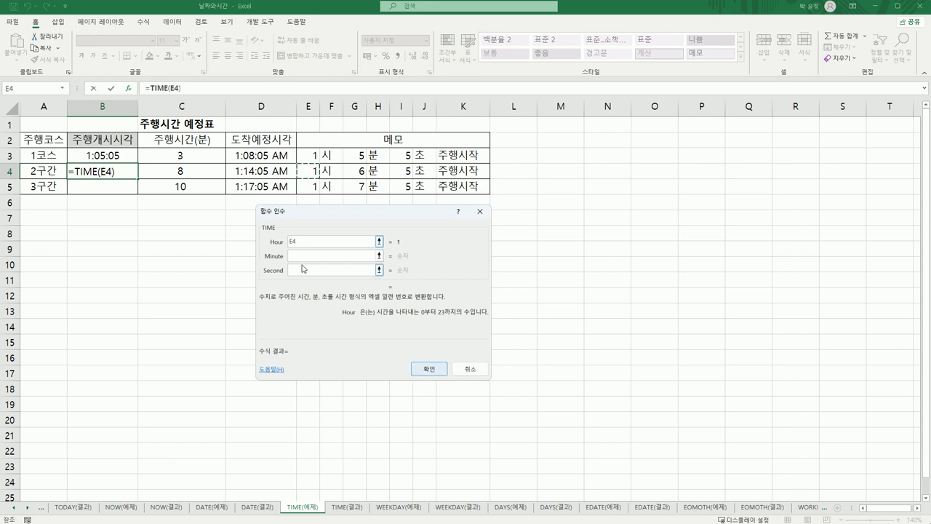
{"action": "left_click", "coordinate": [299, 255]}
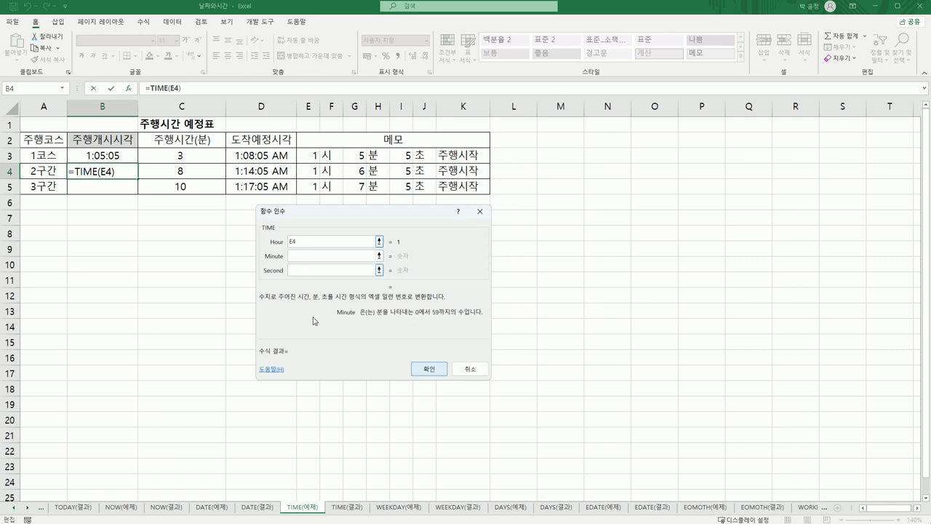
{"action": "left_click", "coordinate": [354, 173]}
{"action": "left_click", "coordinate": [299, 270]}
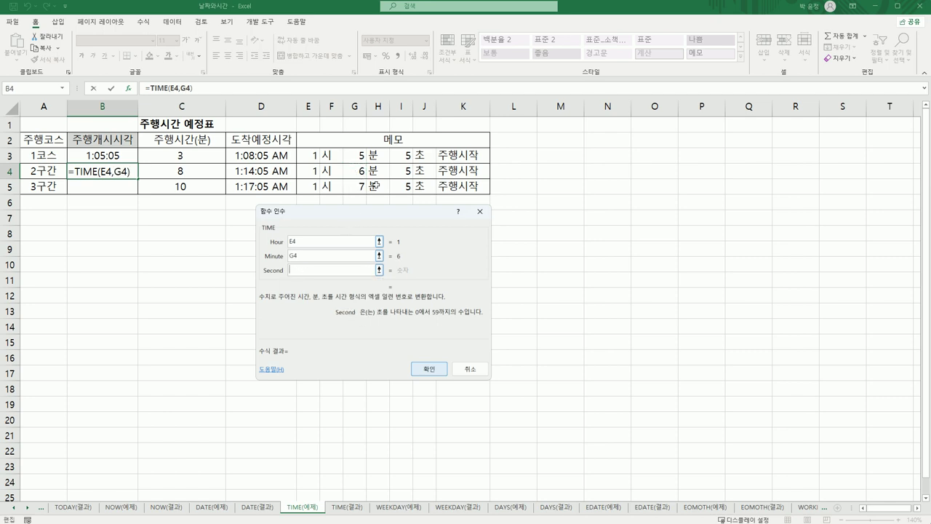
{"action": "left_click", "coordinate": [400, 172]}
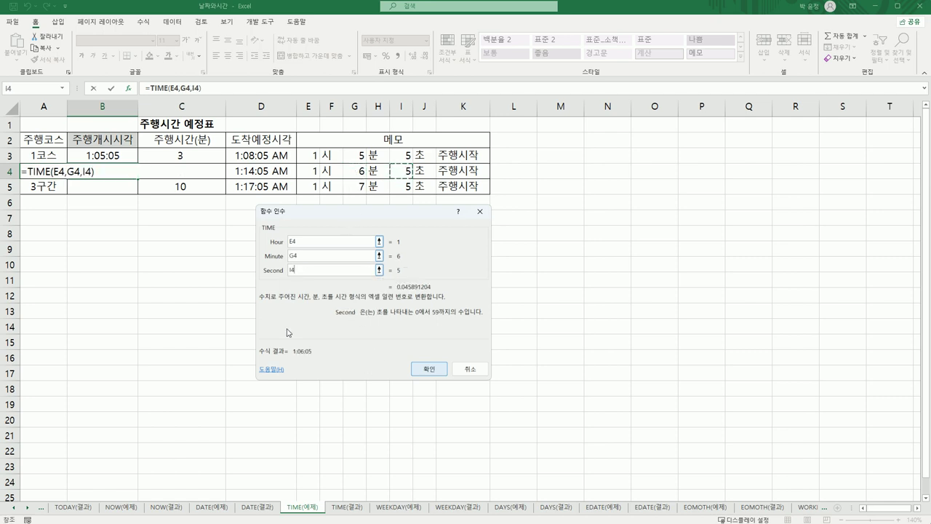
{"action": "left_click", "coordinate": [421, 370]}
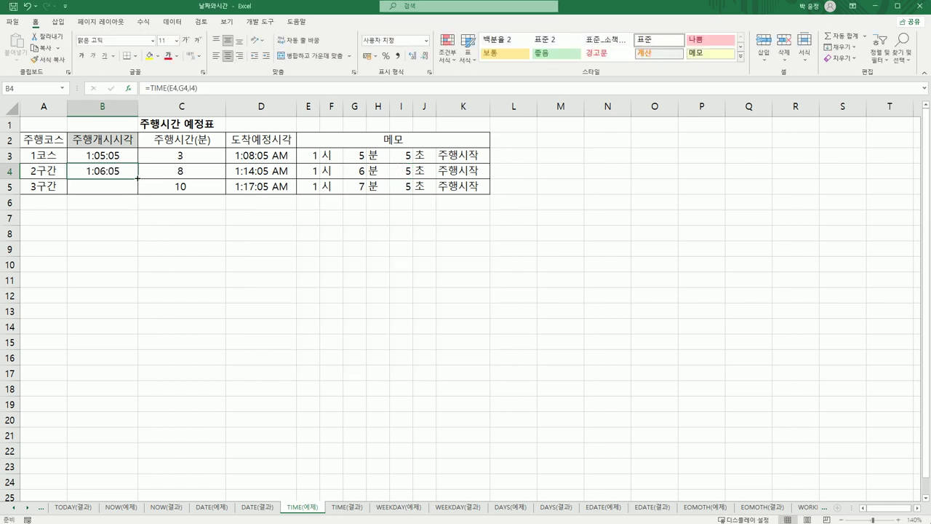
{"action": "left_click_drag", "start_coordinate": [137, 178], "coordinate": [138, 190]}
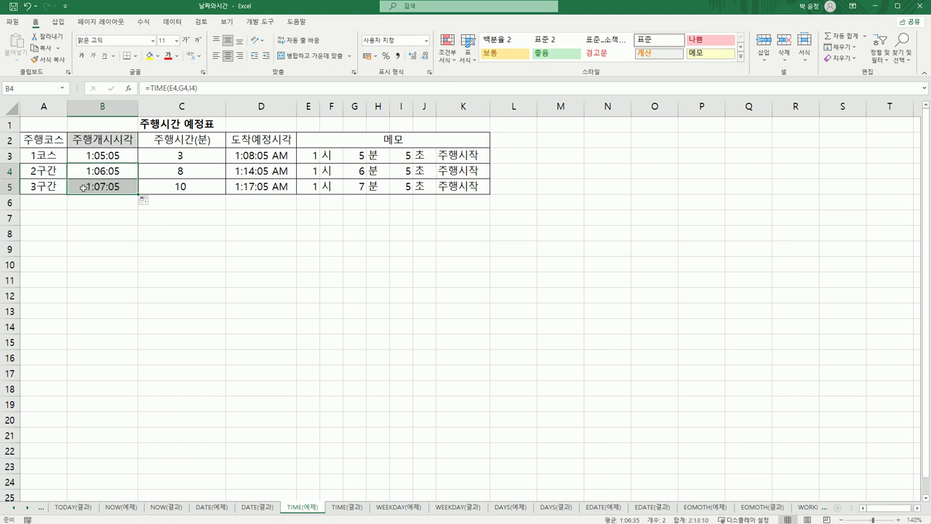
Step: Check the TIME formula in B5 and compare the 주행개시시각 values with the TIME(결과) sheet
{"action": "key", "text": "Down"}
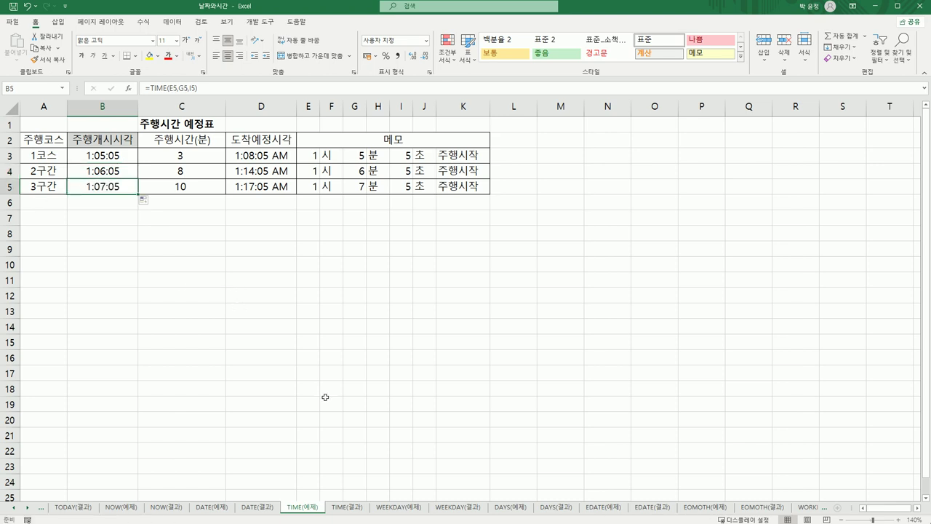
{"action": "left_click", "coordinate": [336, 509]}
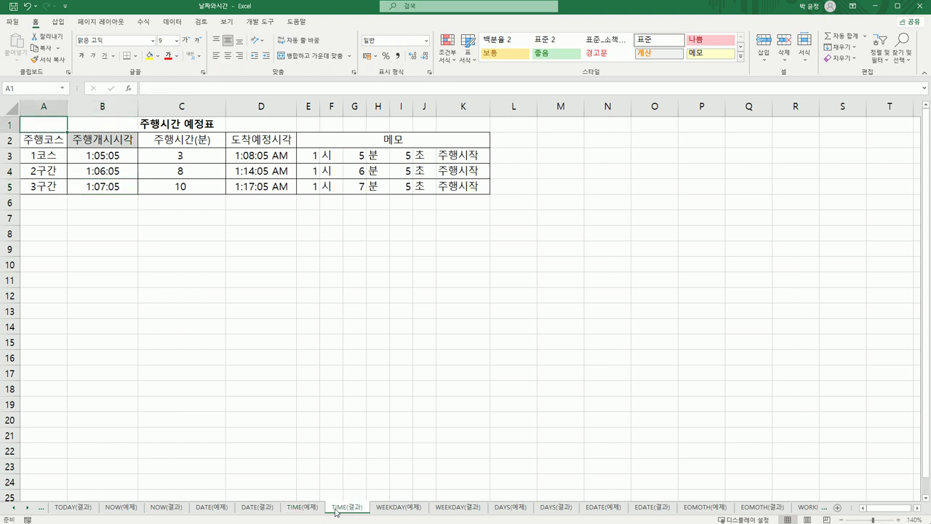
{"action": "left_click", "coordinate": [314, 509]}
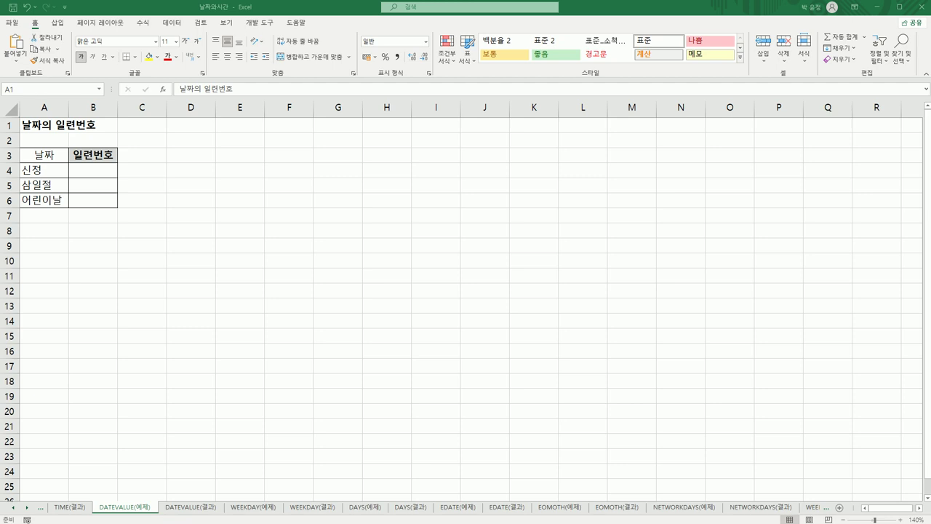
Step: On the DATEVALUE(예제) sheet, enter =DATEVALUE("2025-1-1") in B4 as the 일련번호 of 신정
{"action": "left_click", "coordinate": [93, 173]}
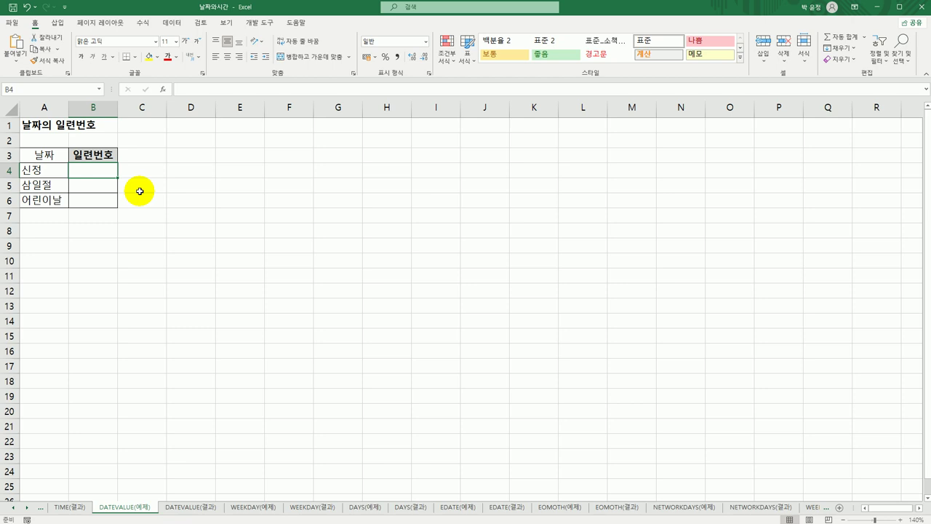
{"action": "type", "text": "="}
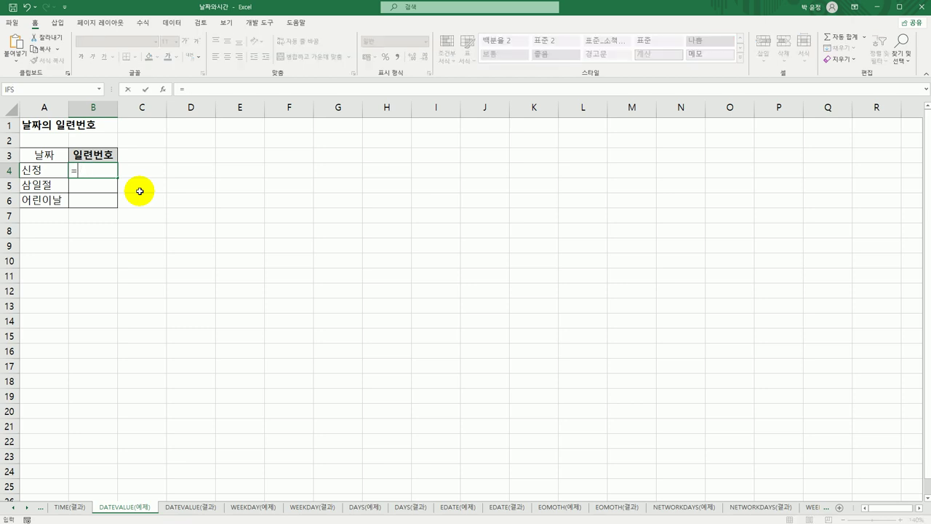
{"action": "type", "text": "date"}
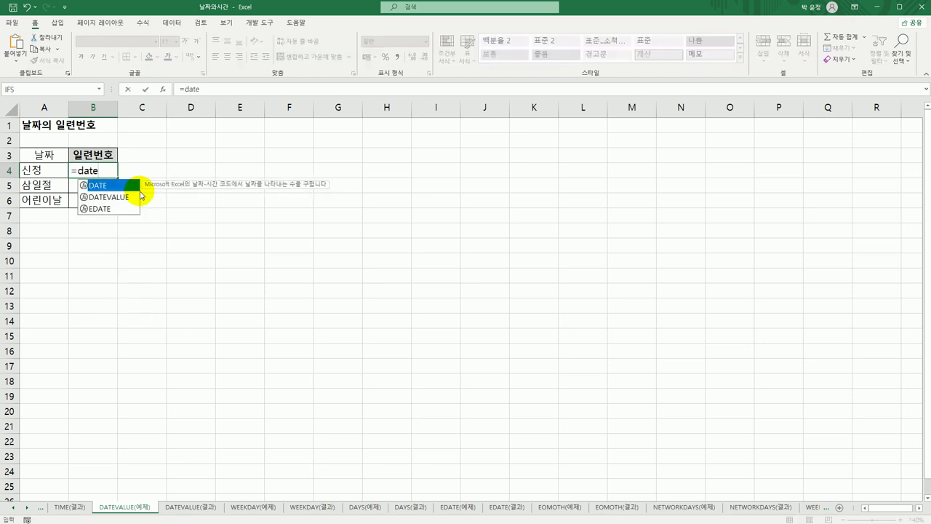
{"action": "left_click", "coordinate": [138, 195]}
{"action": "double_click", "coordinate": [138, 193]}
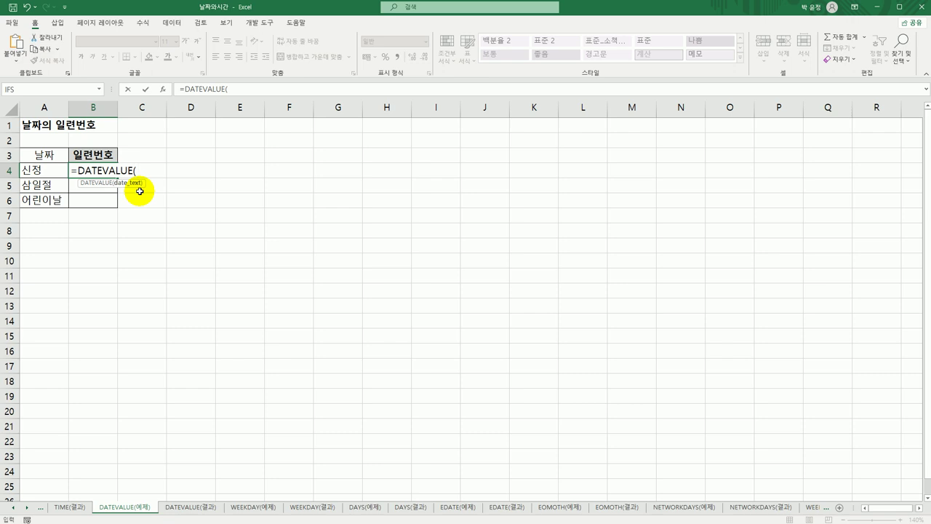
{"action": "type", "text": "\"2025-1-1\")"}
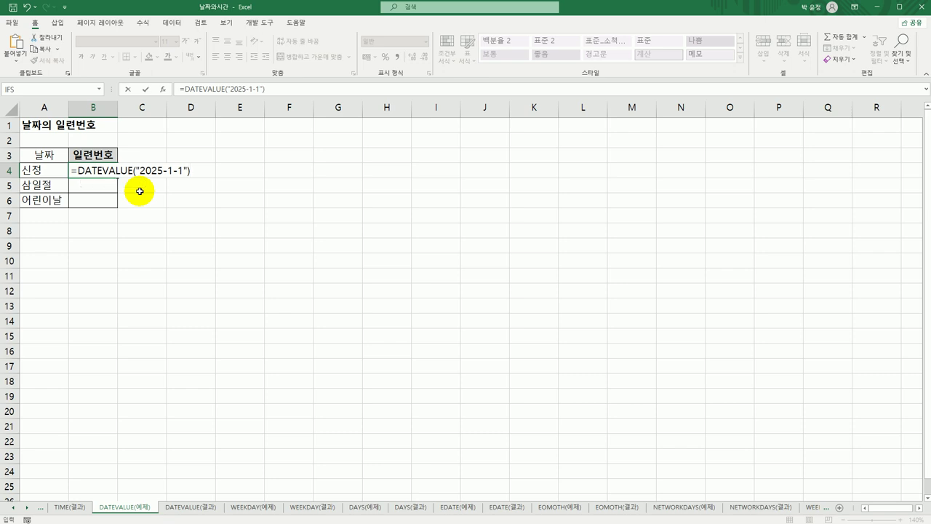
{"action": "key", "text": "Return"}
{"action": "left_click", "coordinate": [108, 170]}
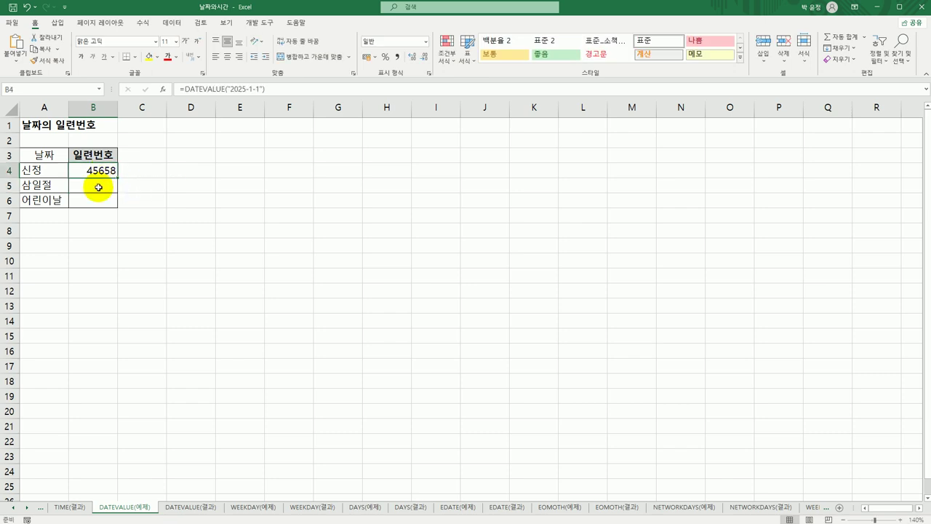
Step: Enter =DATEVALUE("2025-3-1") in B5 as the 일련번호 of 삼일절
{"action": "left_click", "coordinate": [99, 187]}
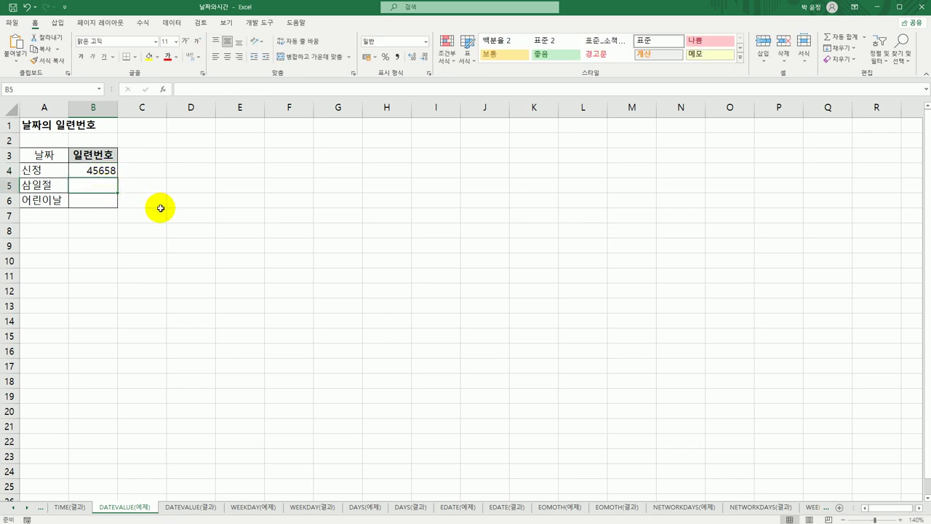
{"action": "type", "text": "=d"}
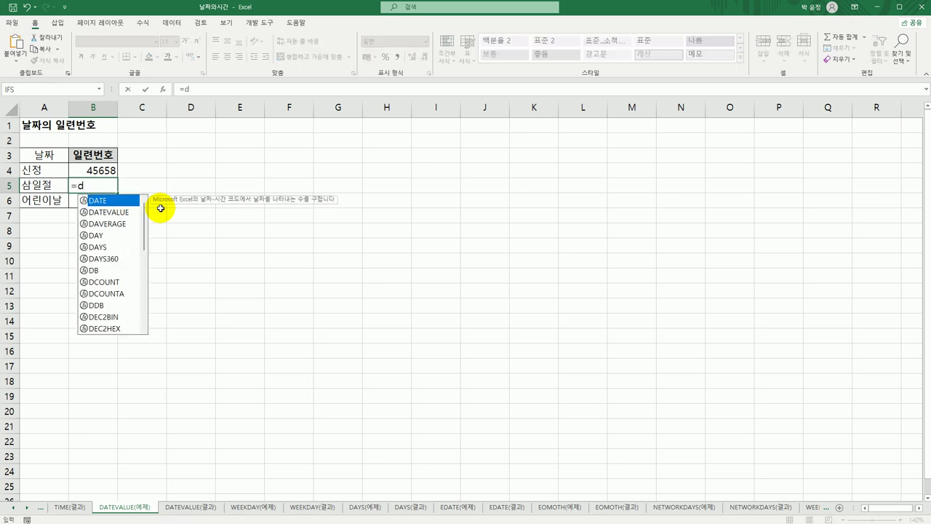
{"action": "key", "text": "Down"}
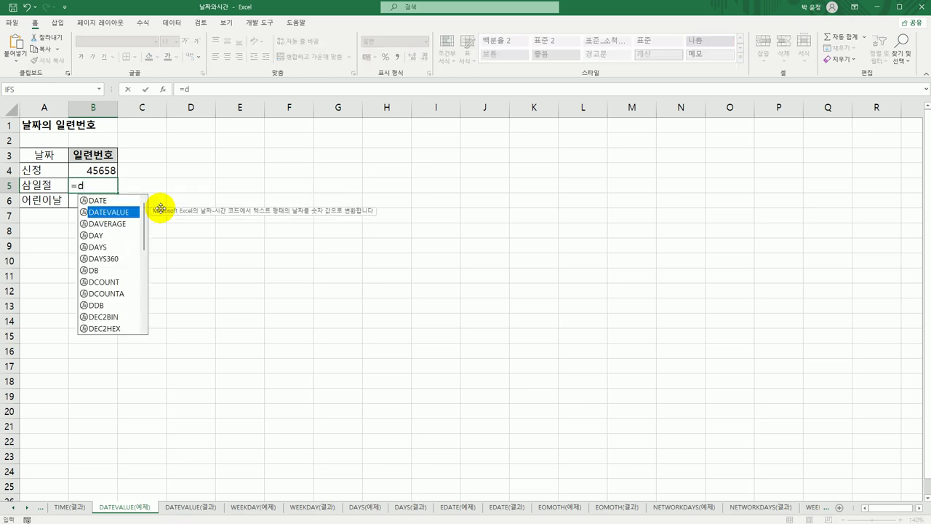
{"action": "key", "text": "Tab"}
{"action": "type", "text": "\""}
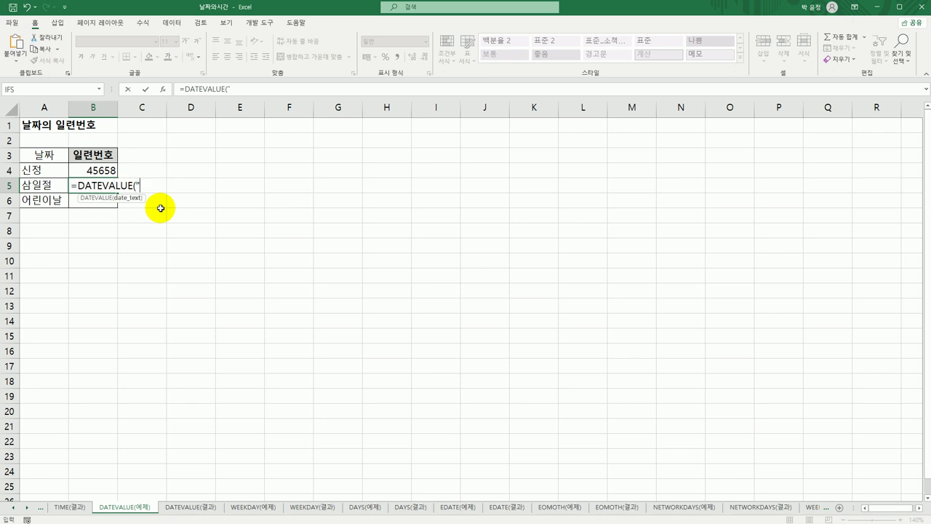
{"action": "type", "text": "2025-3-1\")"}
{"action": "key", "text": "Return"}
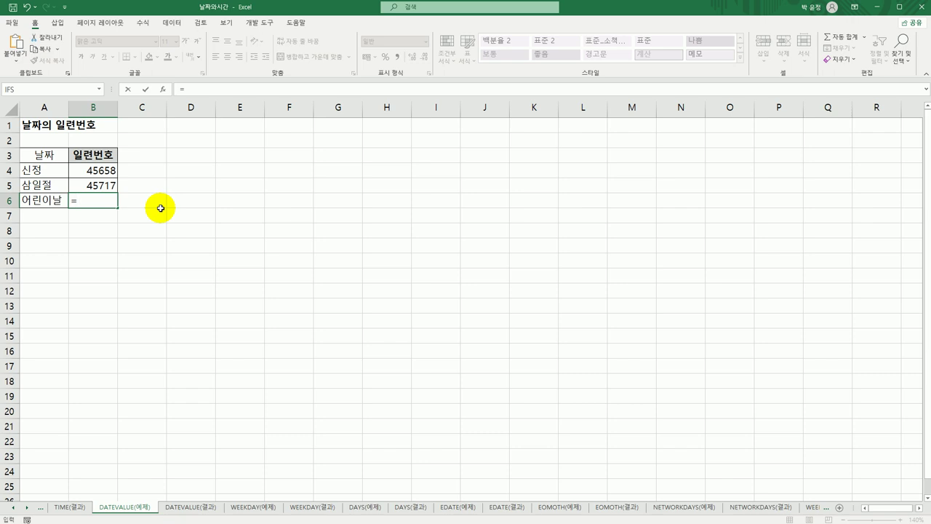
Step: Enter =DATEVALUE("2025-5-5") in B6 as the 일련번호 of 어린이날
{"action": "type", "text": "da"}
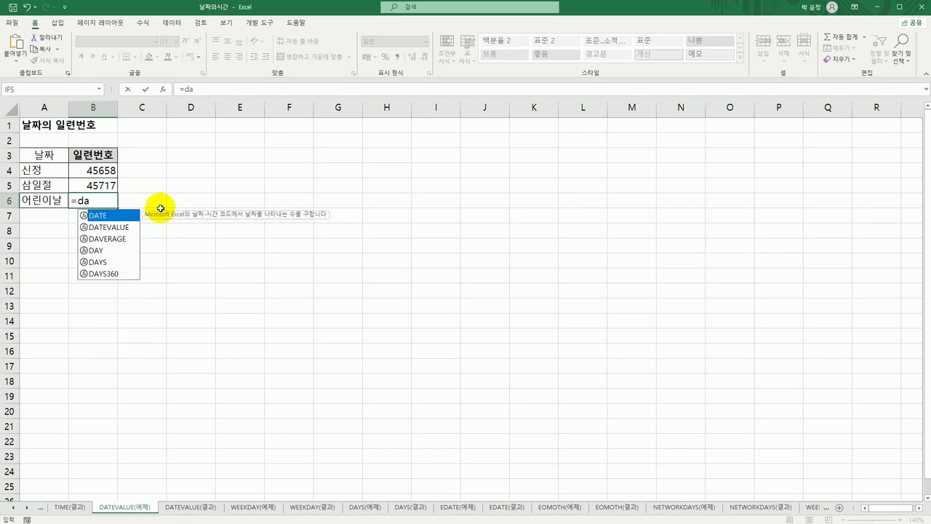
{"action": "key", "text": "Down"}
{"action": "key", "text": "Tab"}
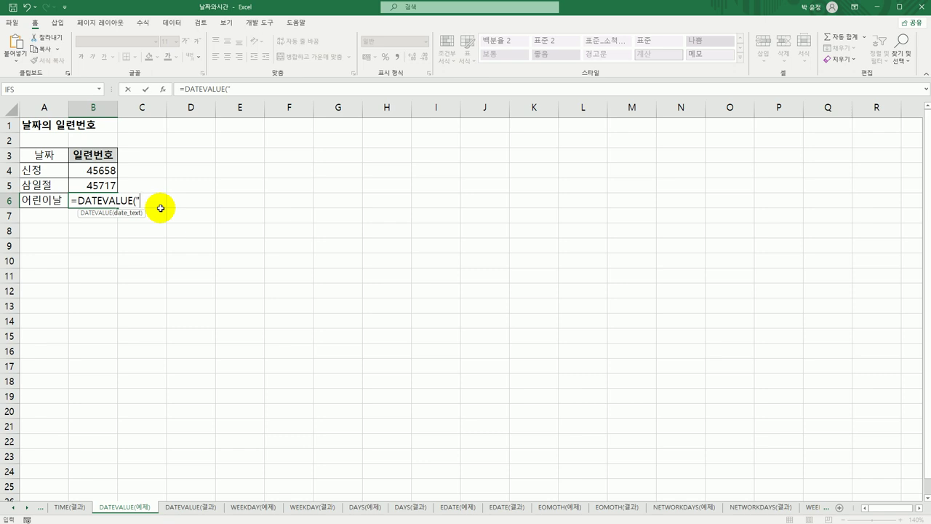
{"action": "type", "text": "\"2025-5-5\")"}
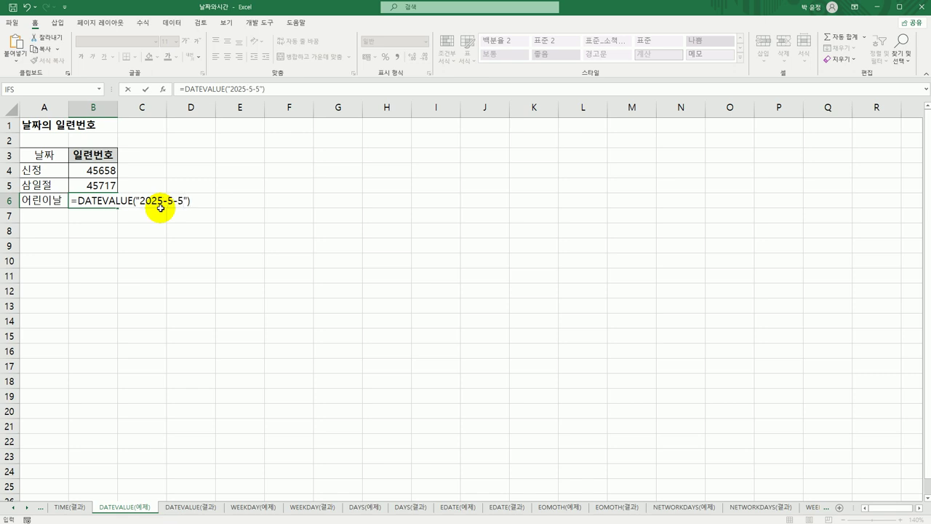
{"action": "key", "text": "Return"}
{"action": "key", "text": "Up"}
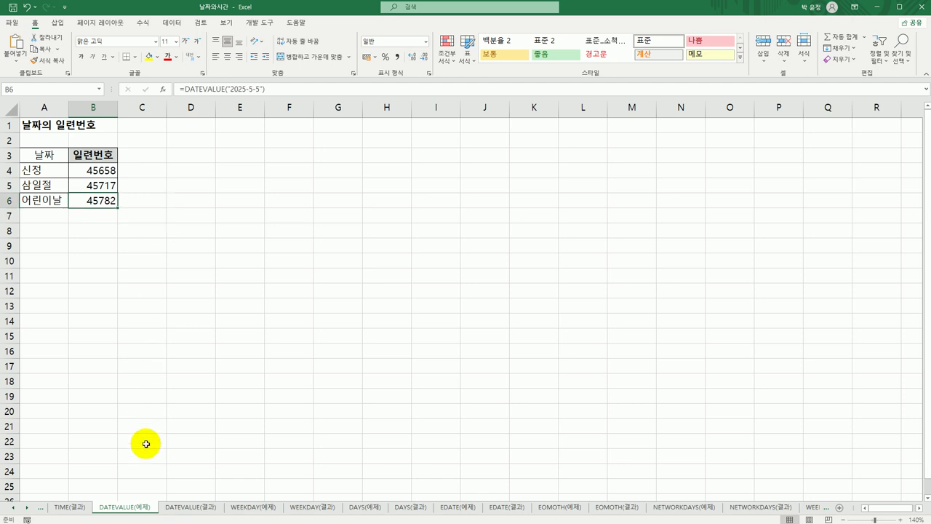
Step: Compare the serial numbers on the DATEVALUE(예제) sheet with those on the DATEVALUE(결과) sheet
{"action": "left_click", "coordinate": [184, 509]}
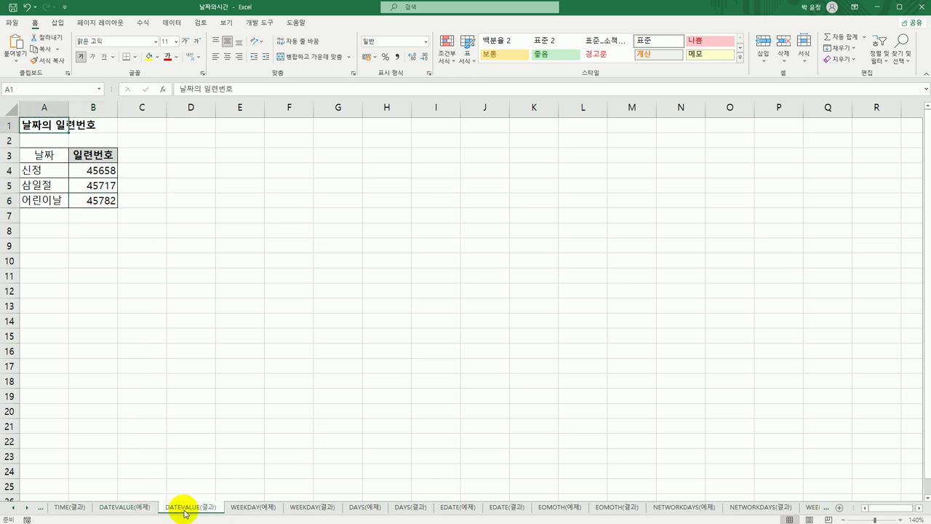
{"action": "left_click", "coordinate": [148, 509]}
{"action": "left_click", "coordinate": [169, 510]}
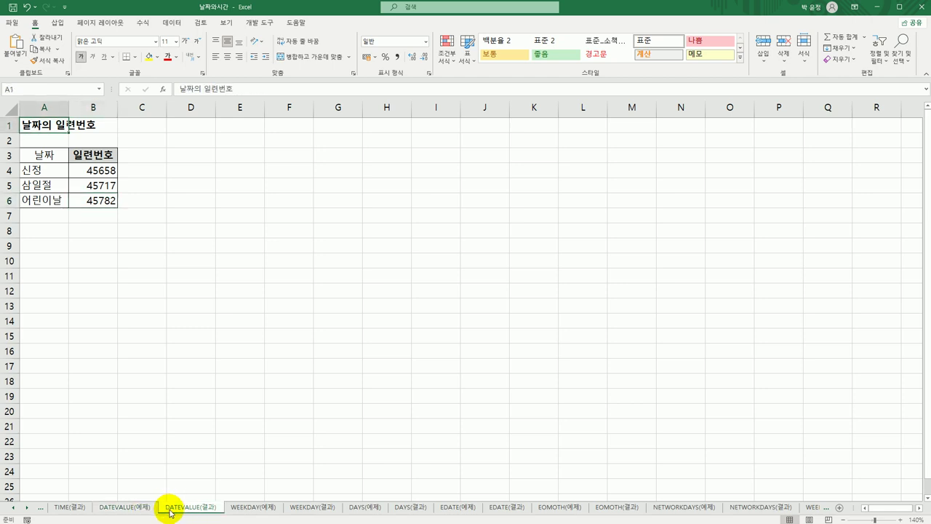
Step: On the WEEKDAY(예제) sheet, copy the 생년월일 dates in B3:B9 to the range starting at F3
{"action": "left_click", "coordinate": [243, 511]}
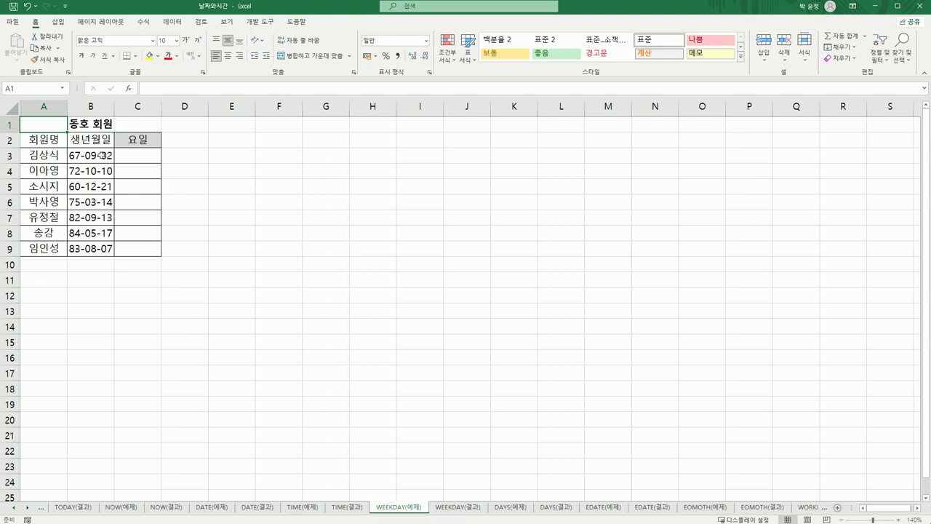
{"action": "left_click_drag", "start_coordinate": [94, 155], "coordinate": [92, 248]}
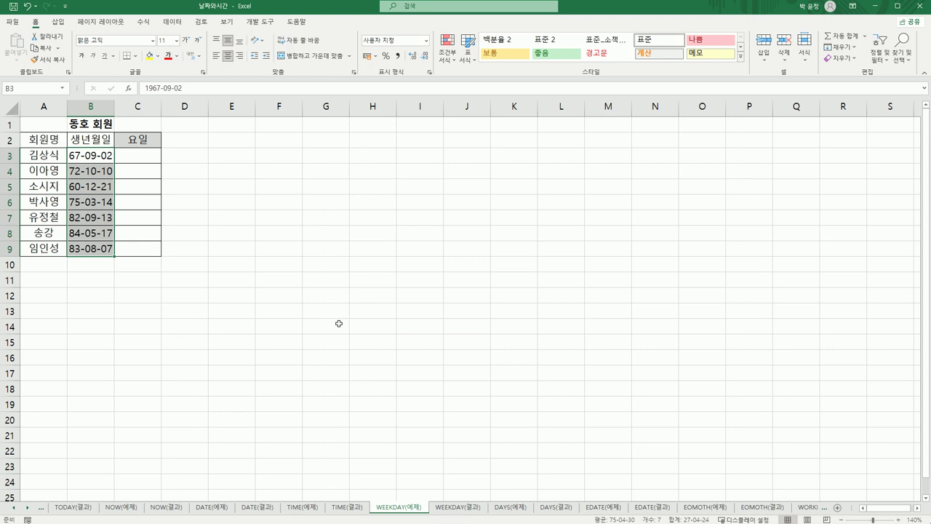
{"action": "key", "text": "ctrl+c"}
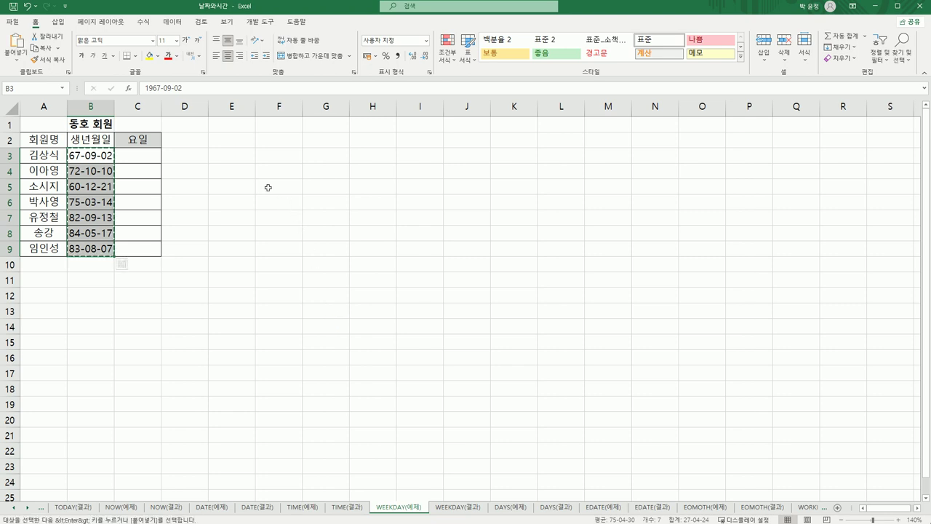
{"action": "left_click", "coordinate": [268, 158]}
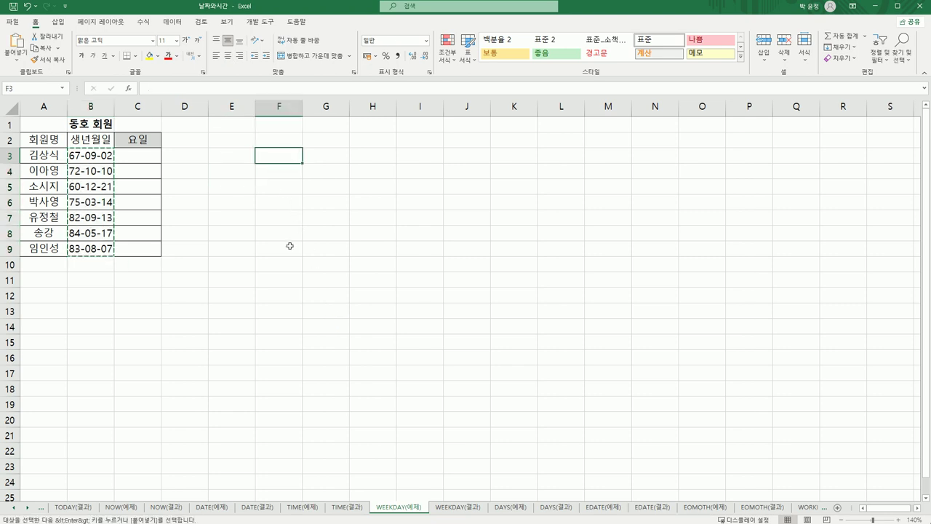
{"action": "key", "text": "ctrl+v"}
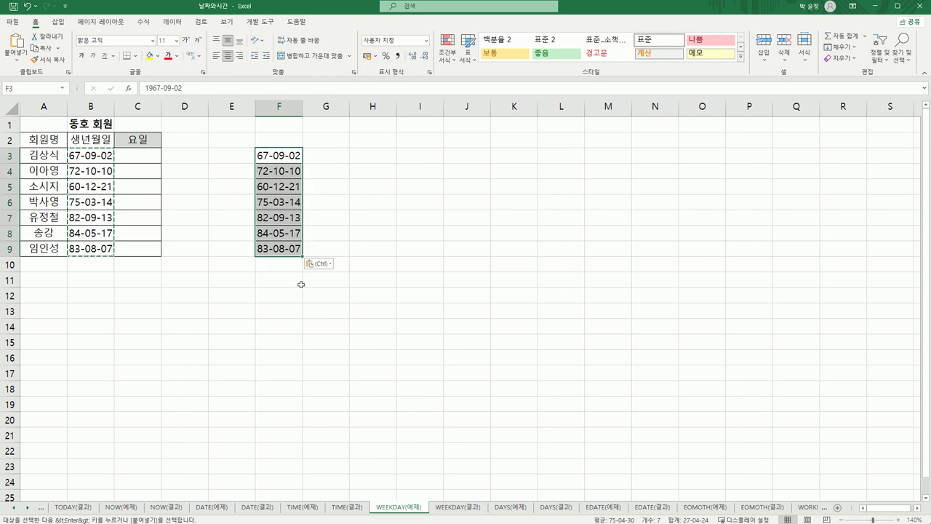
Step: Apply the custom number format yy-mm-dd aaa to the copied dates in F3:F9
{"action": "right_click", "coordinate": [281, 173]}
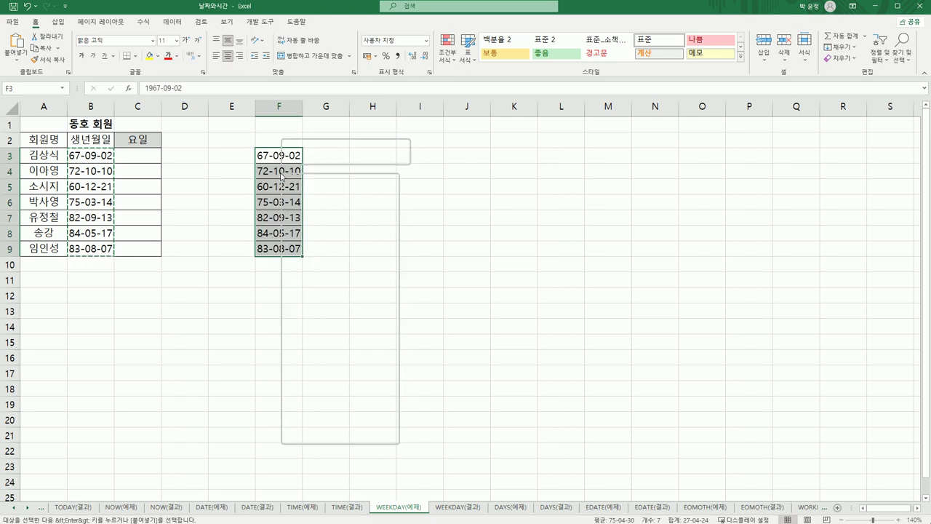
{"action": "left_click", "coordinate": [348, 382]}
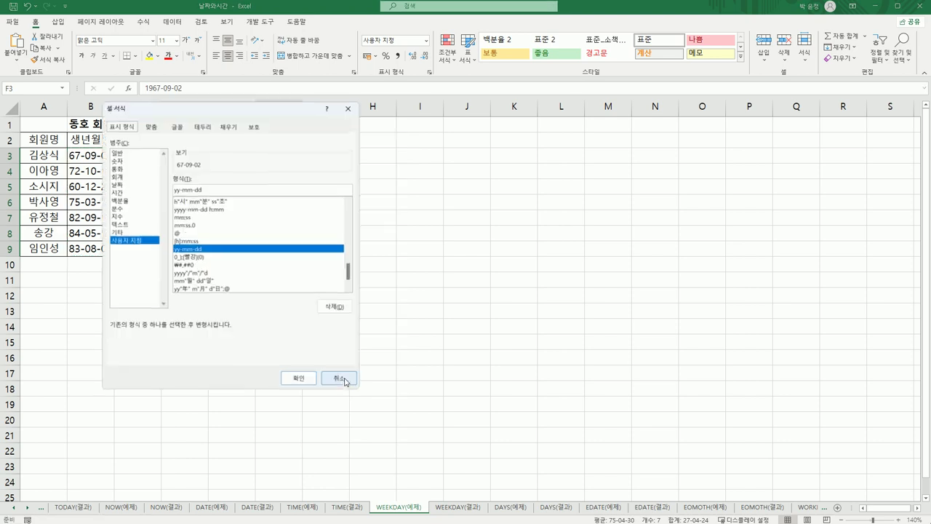
{"action": "left_click_drag", "start_coordinate": [207, 116], "coordinate": [462, 114]}
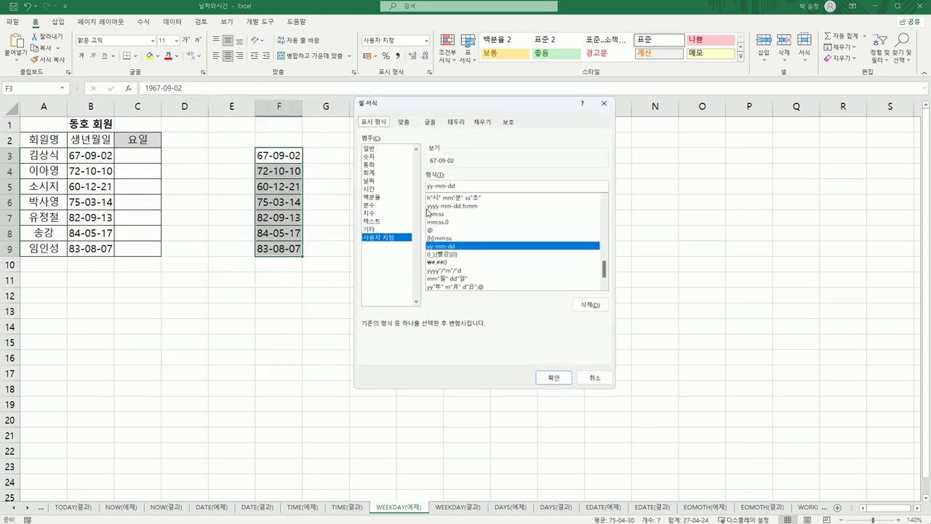
{"action": "key", "text": "alt+t"}
{"action": "left_click", "coordinate": [467, 187]}
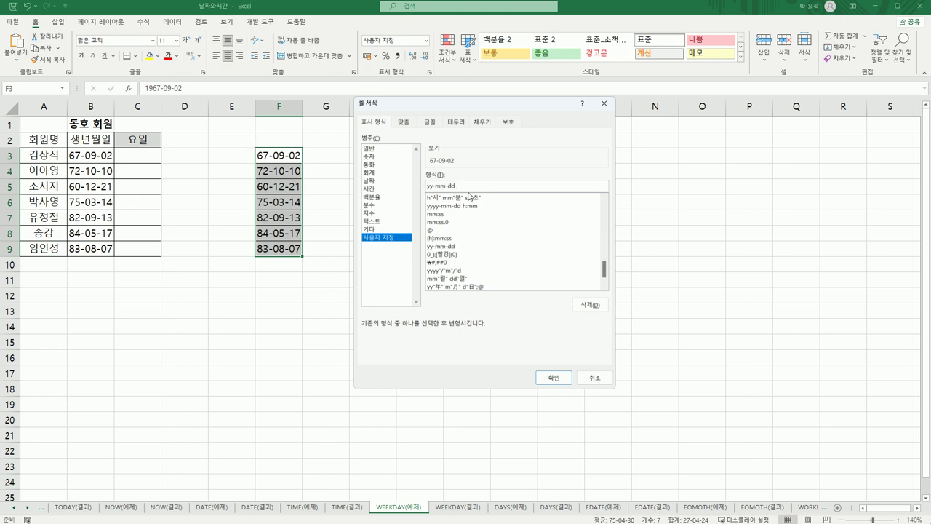
{"action": "type", "text": "aaa"}
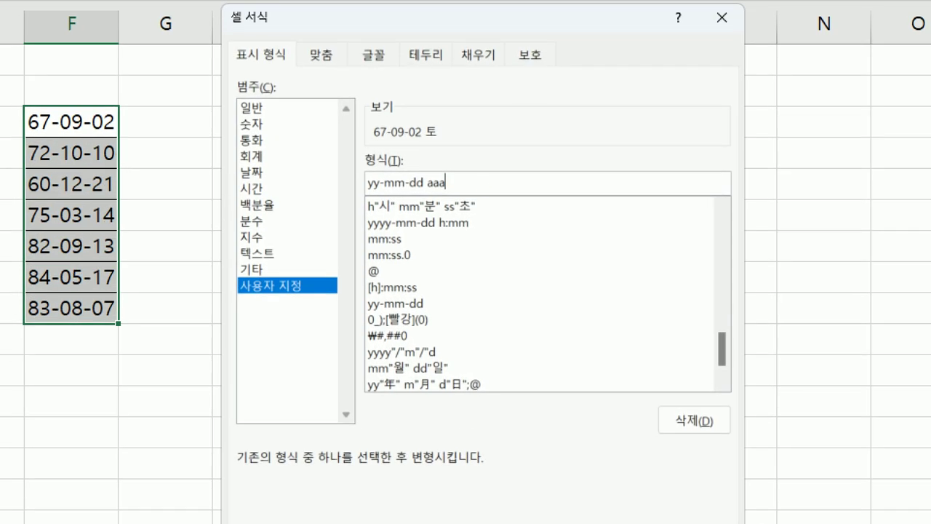
{"action": "mouse_move", "coordinate": [455, 190]}
{"action": "left_mouse_down"}
{"action": "mouse_move", "coordinate": [422, 196]}
{"action": "mouse_move", "coordinate": [447, 156]}
{"action": "mouse_move", "coordinate": [445, 197]}
{"action": "left_mouse_up"}
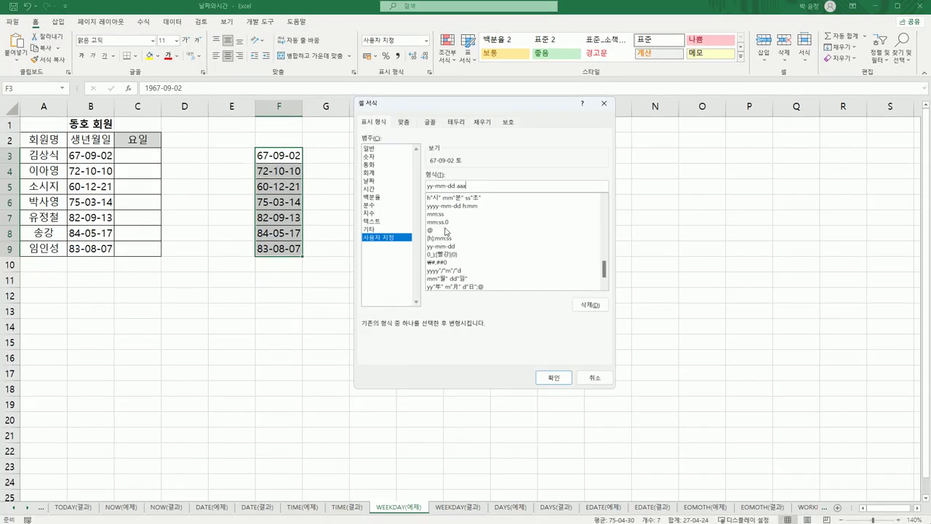
{"action": "left_click", "coordinate": [536, 377]}
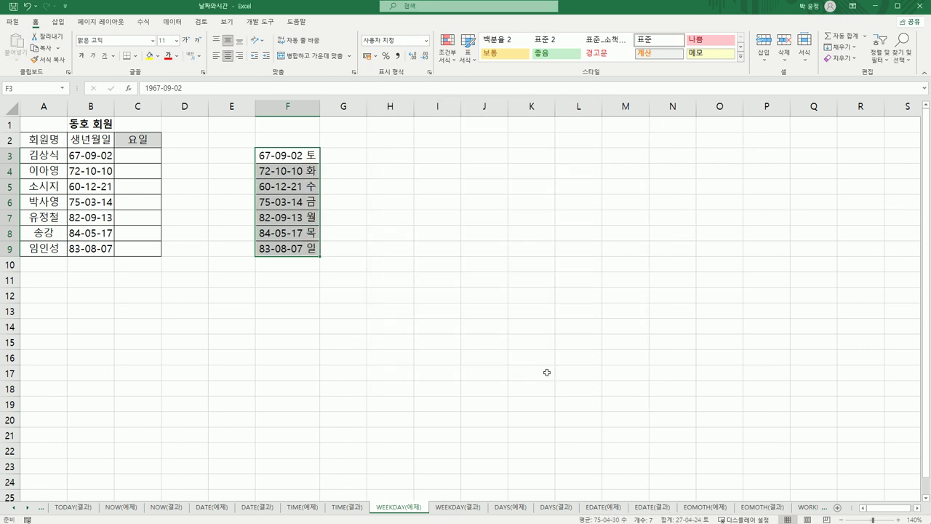
Step: Check the weekdays shown with the dates in F3, F4 and F5, and select the empty 요일 cell C3
{"action": "left_click", "coordinate": [312, 157]}
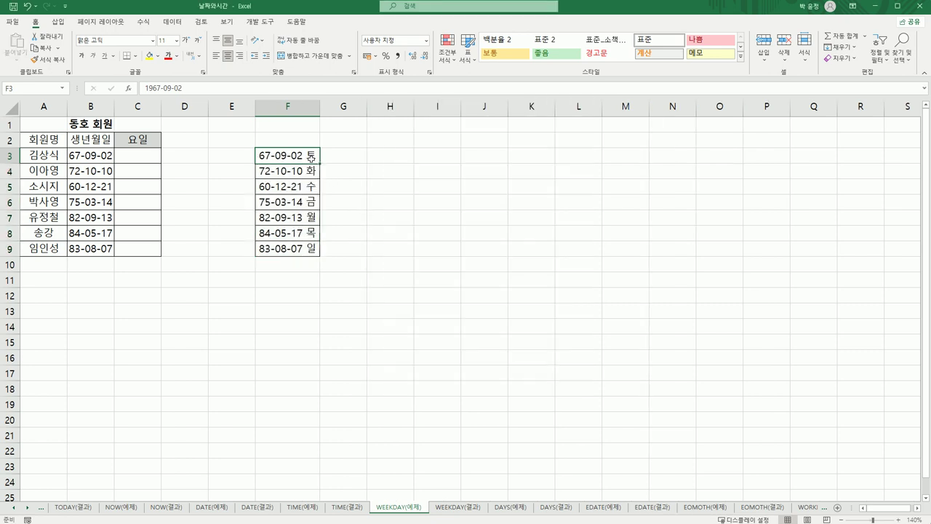
{"action": "left_click", "coordinate": [313, 170]}
{"action": "left_click", "coordinate": [304, 184]}
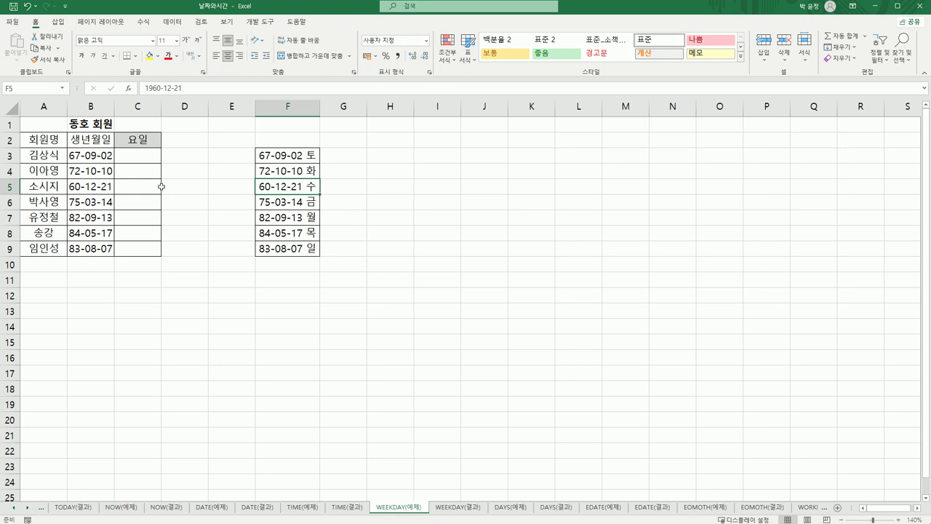
{"action": "left_click", "coordinate": [148, 157]}
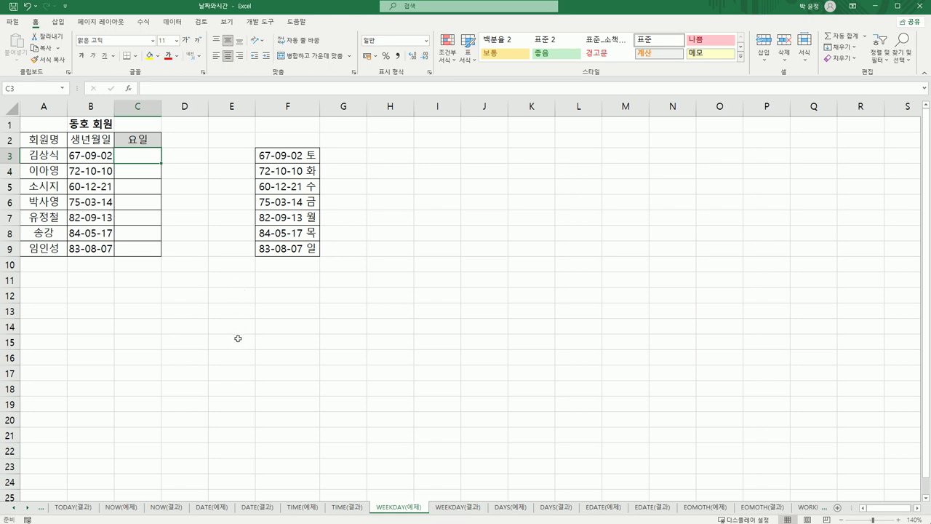
Step: Enter the formula =WEEKDAY(B3,1) in the 요일 cell C3, using return type 1 that counts from Sunday
{"action": "type", "text": "="}
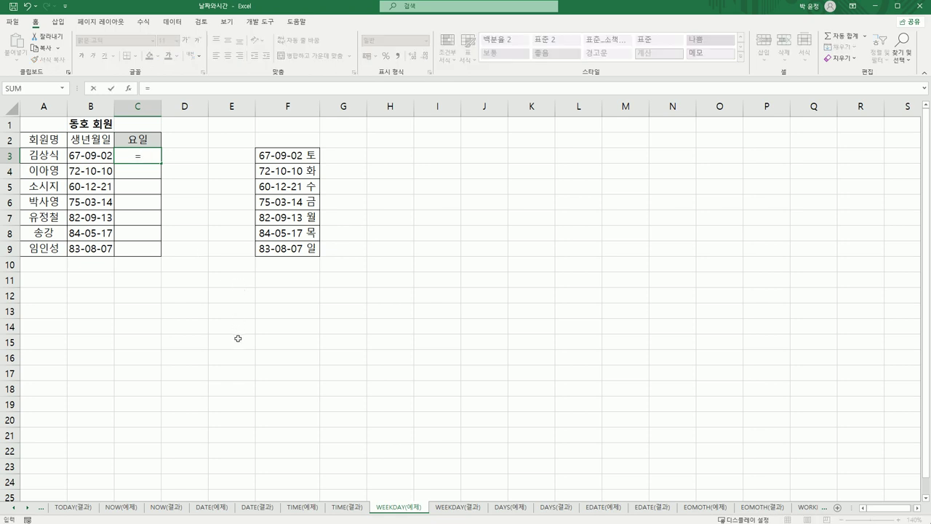
{"action": "type", "text": "w"}
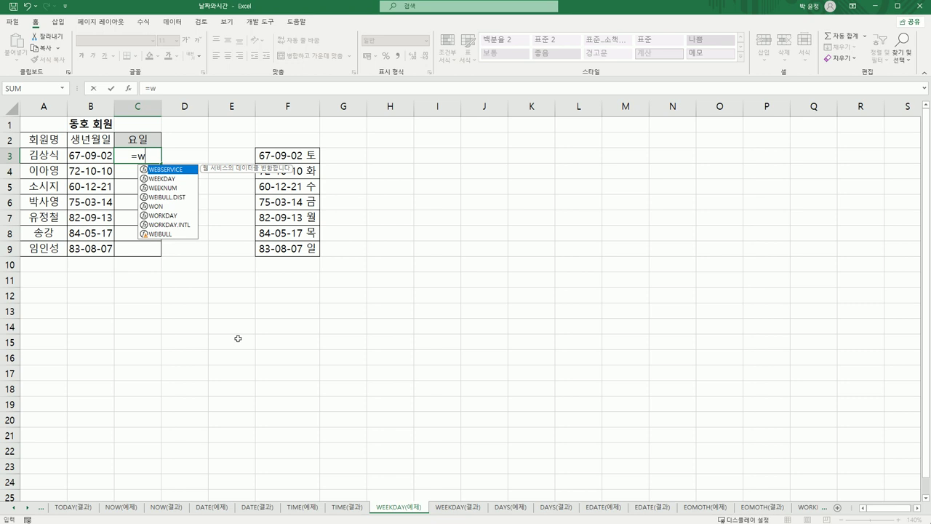
{"action": "left_click", "coordinate": [173, 181]}
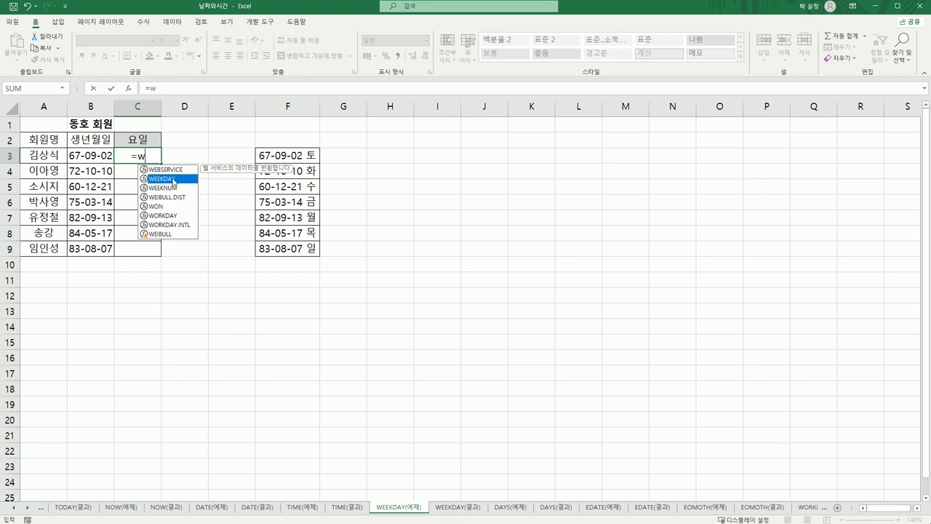
{"action": "double_click", "coordinate": [173, 179]}
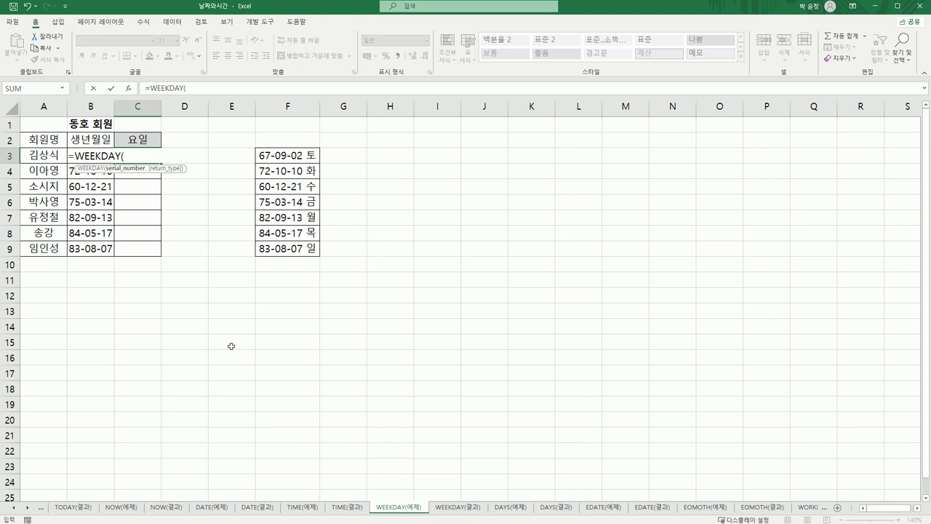
{"action": "key", "text": "Left"}
{"action": "type", "text": ","}
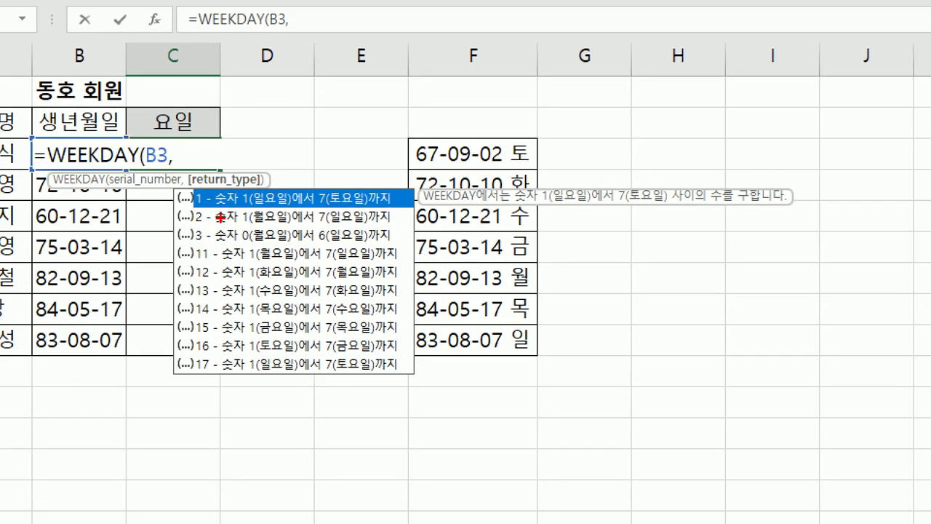
{"action": "left_click_drag", "start_coordinate": [227, 214], "coordinate": [285, 212]}
{"action": "mouse_move", "coordinate": [210, 226]}
{"action": "left_mouse_down"}
{"action": "mouse_move", "coordinate": [187, 228]}
{"action": "mouse_move", "coordinate": [201, 208]}
{"action": "mouse_move", "coordinate": [208, 223]}
{"action": "left_mouse_up"}
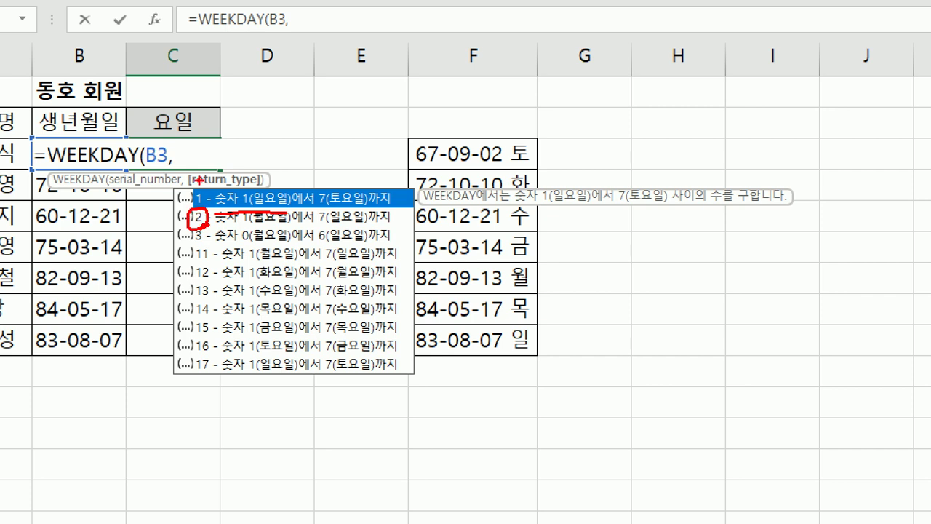
{"action": "mouse_move", "coordinate": [197, 178]}
{"action": "left_mouse_down"}
{"action": "mouse_move", "coordinate": [201, 204]}
{"action": "mouse_move", "coordinate": [214, 181]}
{"action": "left_mouse_up"}
{"action": "mouse_move", "coordinate": [262, 210]}
{"action": "left_mouse_down"}
{"action": "mouse_move", "coordinate": [271, 187]}
{"action": "mouse_move", "coordinate": [269, 208]}
{"action": "left_mouse_up"}
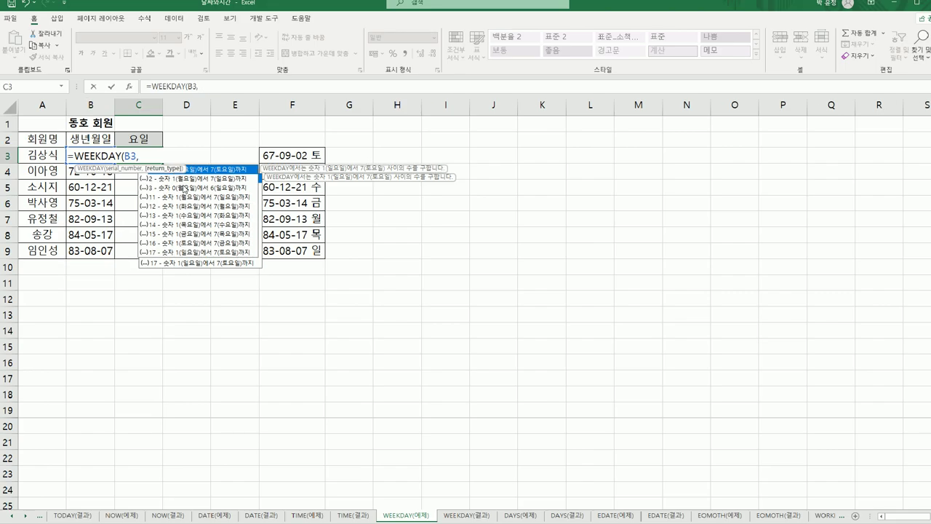
{"action": "type", "text": "1"}
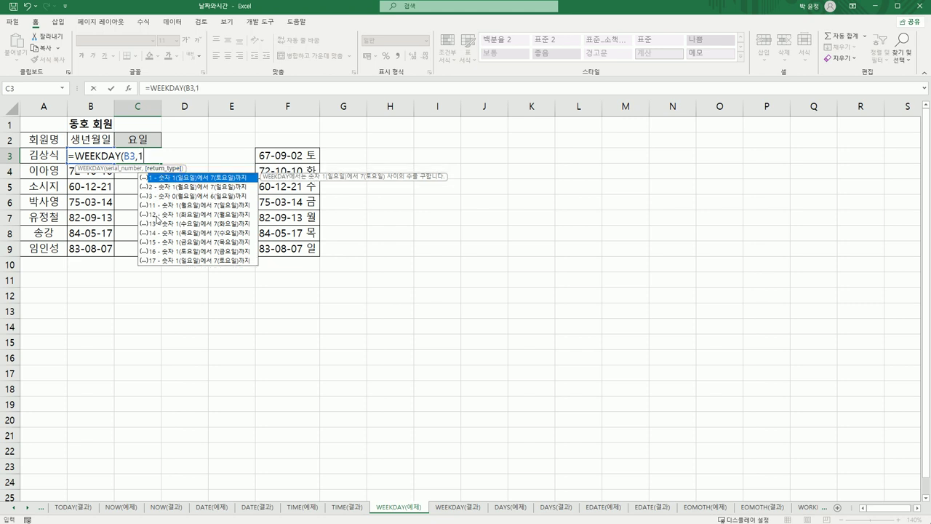
{"action": "type", "text": ")"}
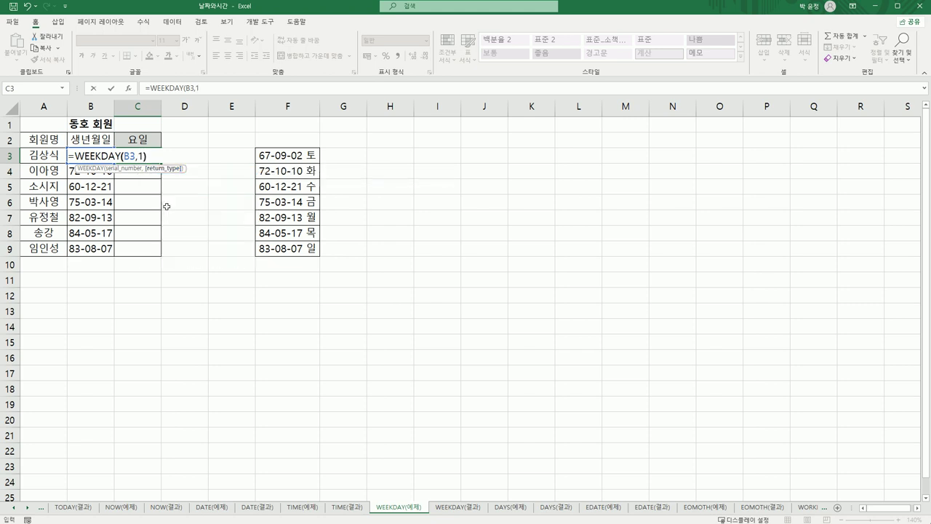
{"action": "key", "text": "Return"}
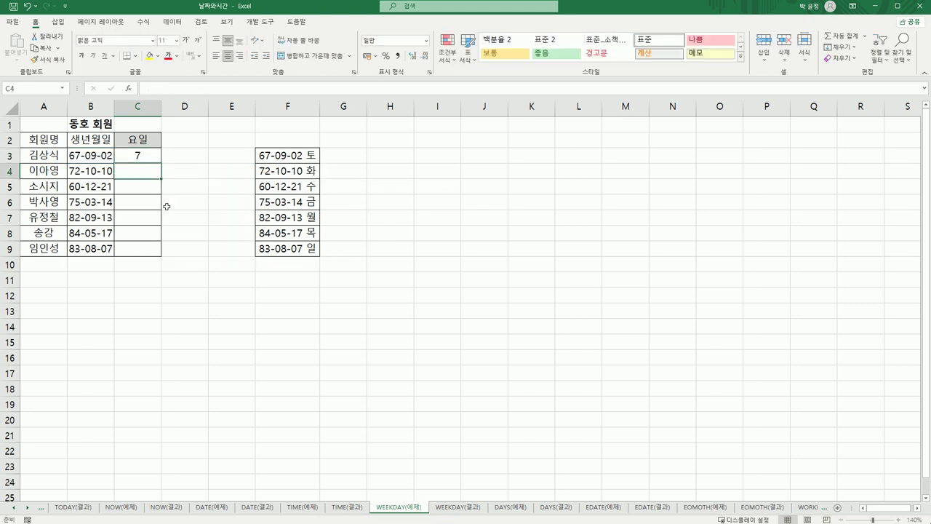
Step: Compare C3 with the weekday in F3, and fill the WEEKDAY formula from C3 down to C9
{"action": "left_click", "coordinate": [143, 155]}
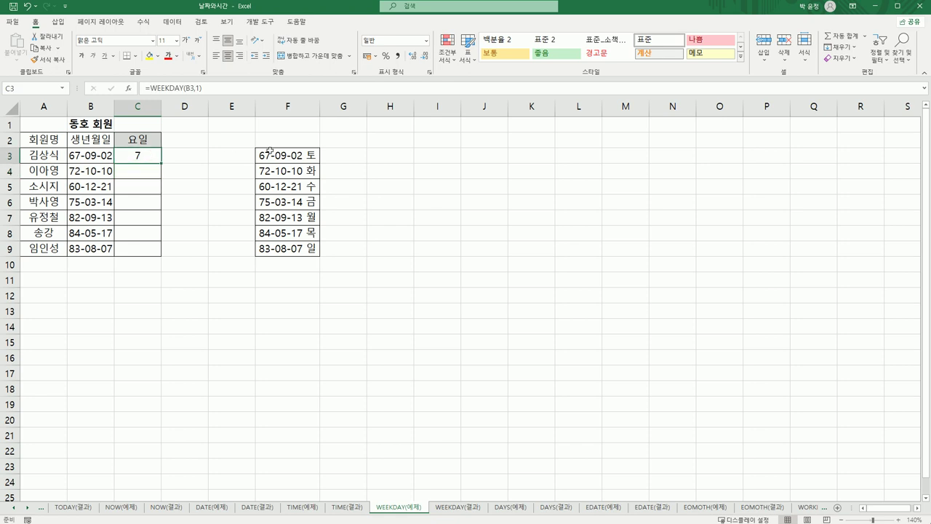
{"action": "left_click", "coordinate": [311, 161]}
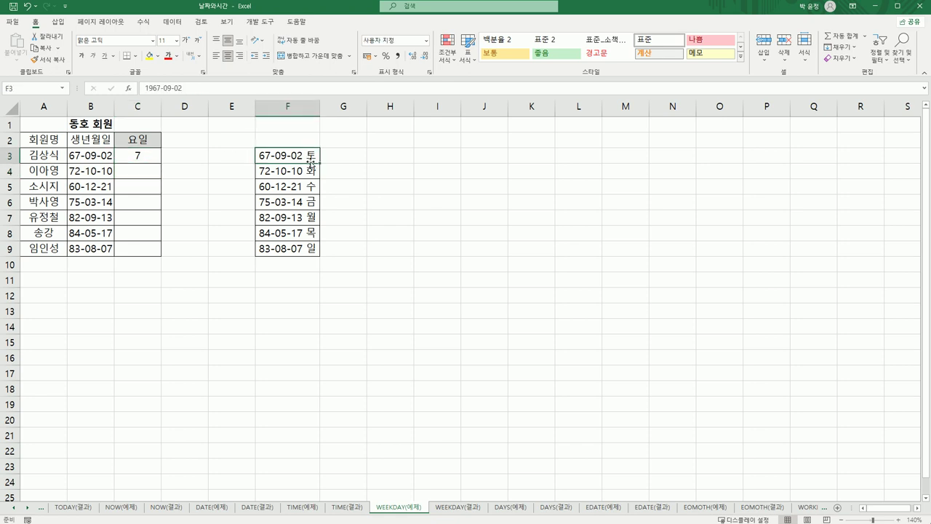
{"action": "left_click", "coordinate": [152, 154]}
{"action": "left_click_drag", "start_coordinate": [161, 166], "coordinate": [155, 252]}
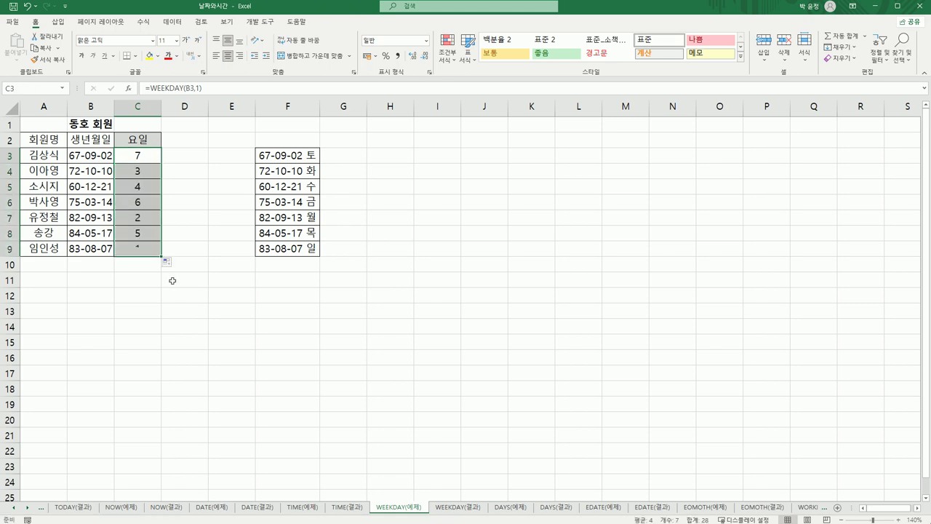
Step: Check the weekday numbers in C9, C7 and C3 against the weekdays beside the dates in column F
{"action": "left_click", "coordinate": [146, 249]}
{"action": "left_click", "coordinate": [303, 249]}
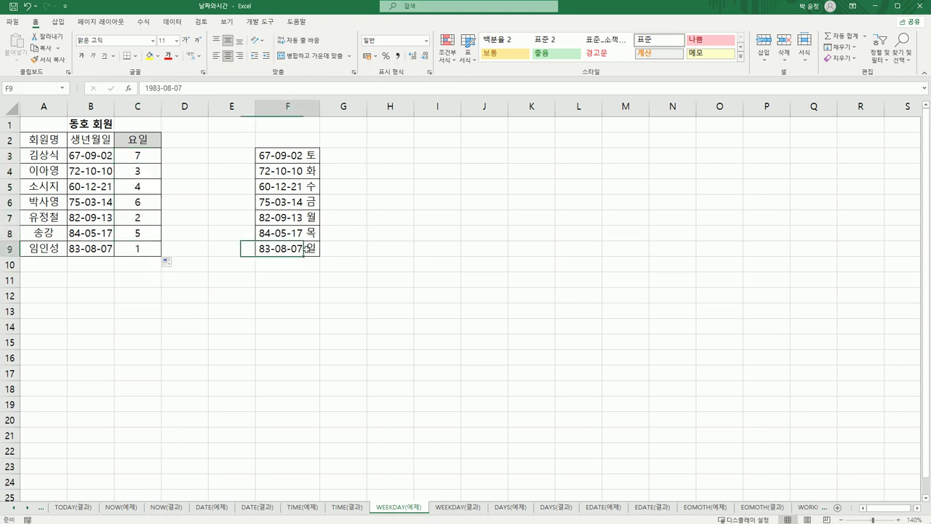
{"action": "left_click", "coordinate": [155, 212]}
{"action": "left_click", "coordinate": [291, 216]}
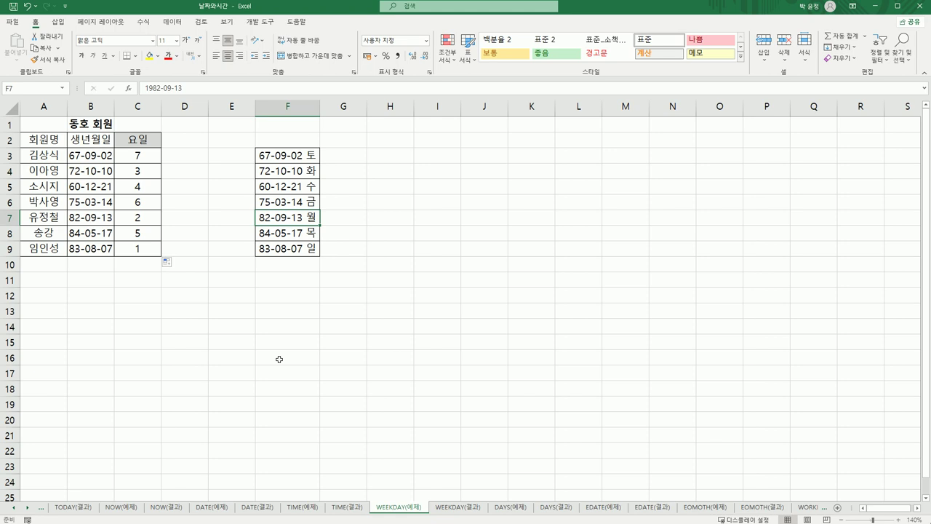
{"action": "left_click", "coordinate": [137, 157]}
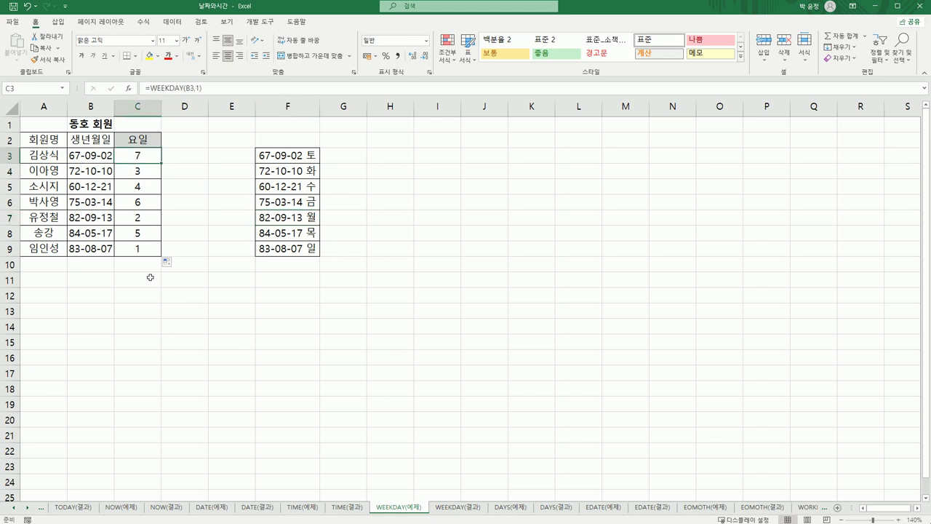
{"action": "left_click", "coordinate": [132, 217]}
{"action": "left_click", "coordinate": [135, 155]}
{"action": "left_click", "coordinate": [134, 251]}
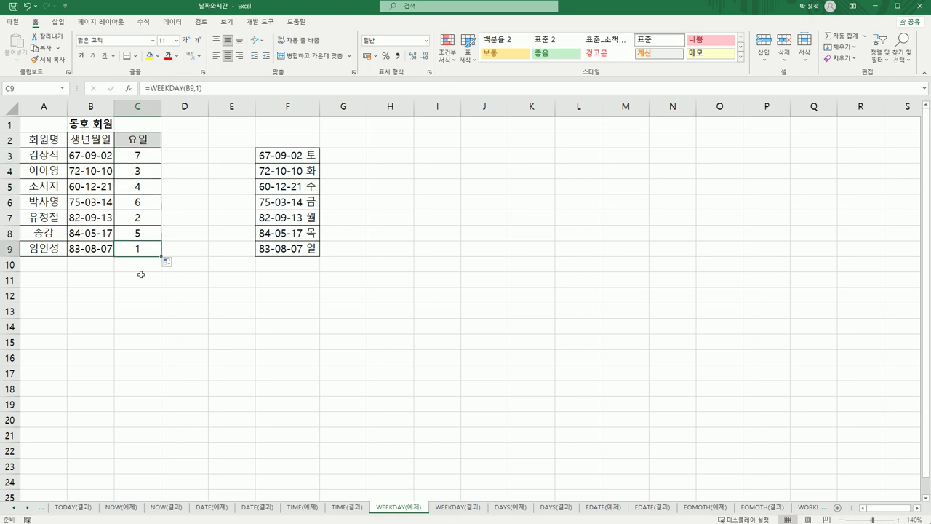
{"action": "left_click", "coordinate": [128, 153]}
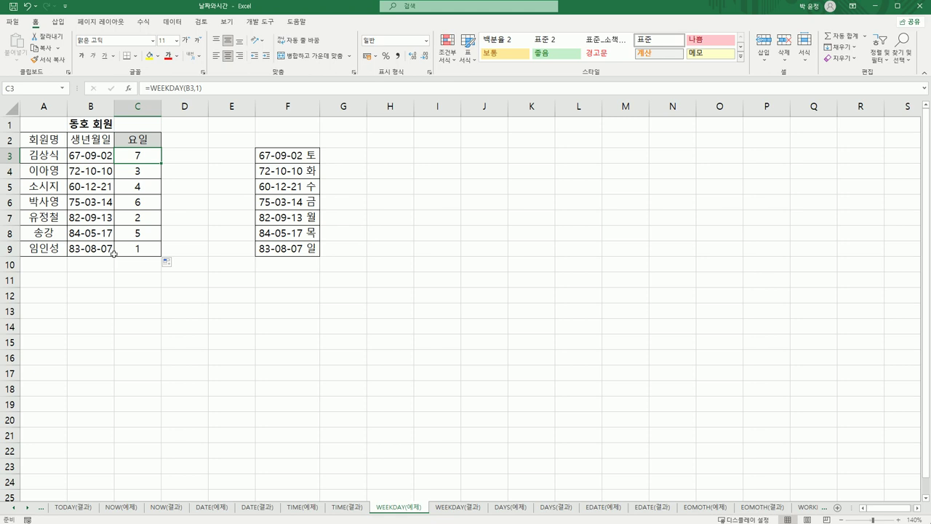
Step: Wrap the WEEKDAY formula in C3 in a CHOOSE function as its Index_num, and open the CHOOSE function arguments
{"action": "double_click", "coordinate": [128, 156]}
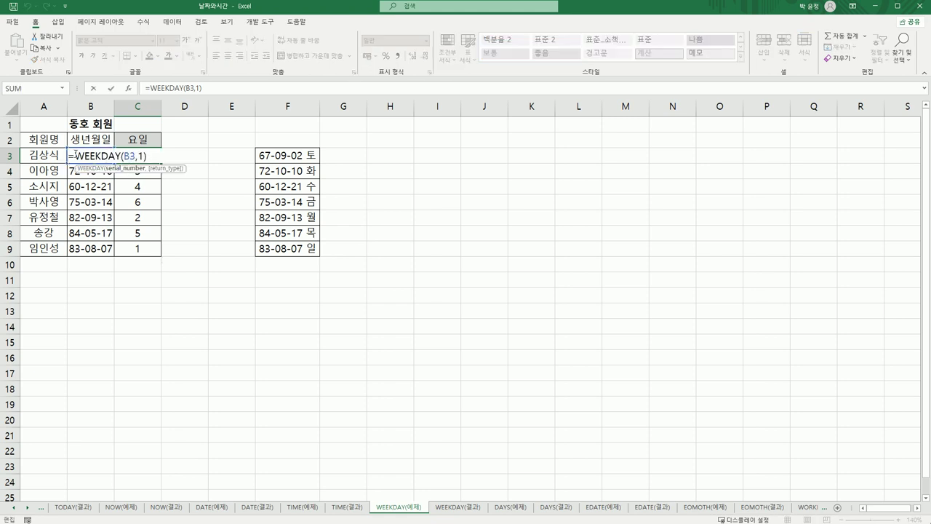
{"action": "key", "text": "Home"}
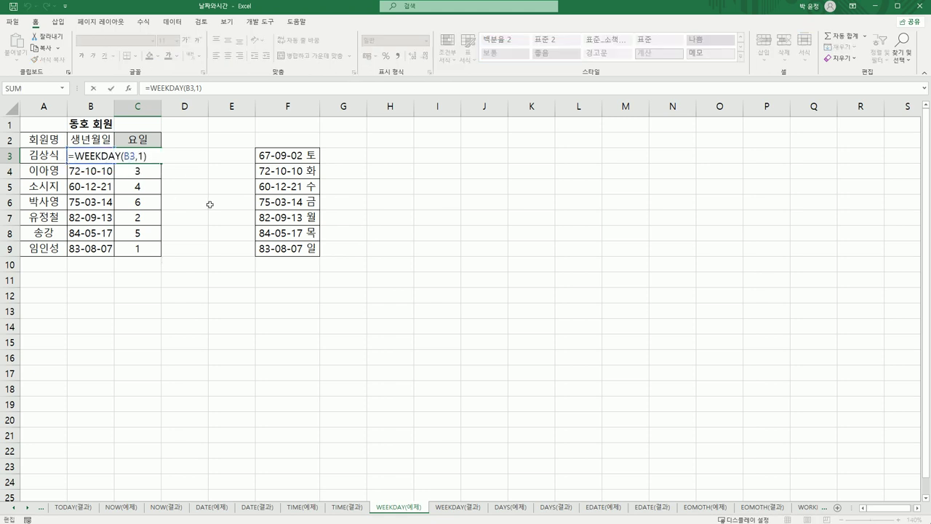
{"action": "type", "text": "ch"}
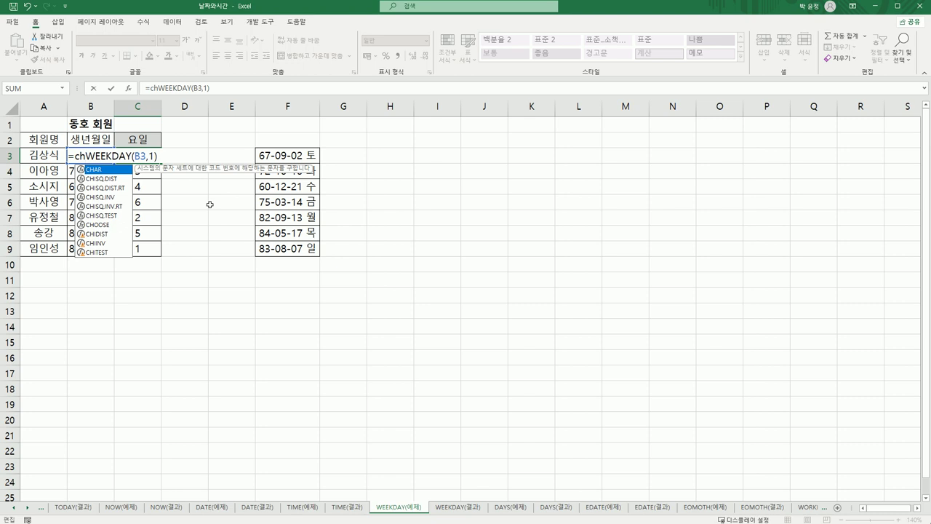
{"action": "type", "text": "oo"}
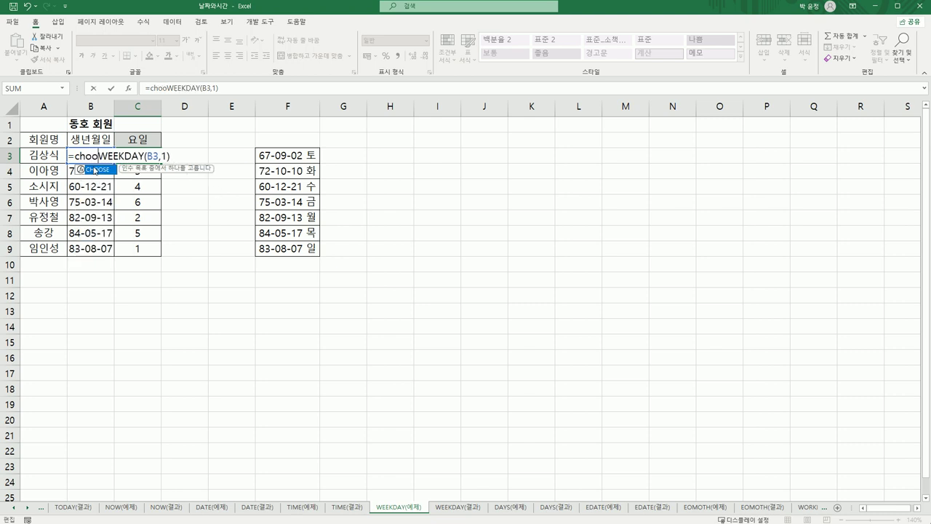
{"action": "double_click", "coordinate": [94, 169]}
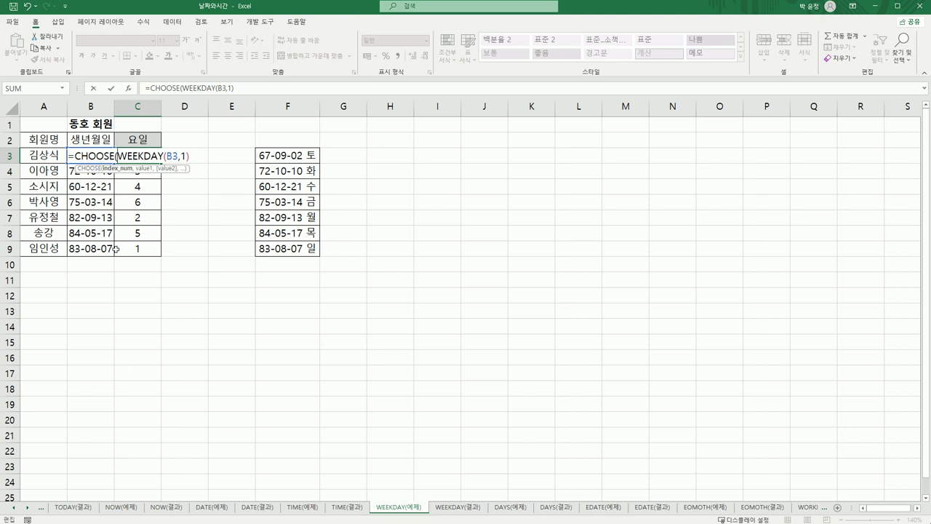
{"action": "left_click", "coordinate": [129, 89]}
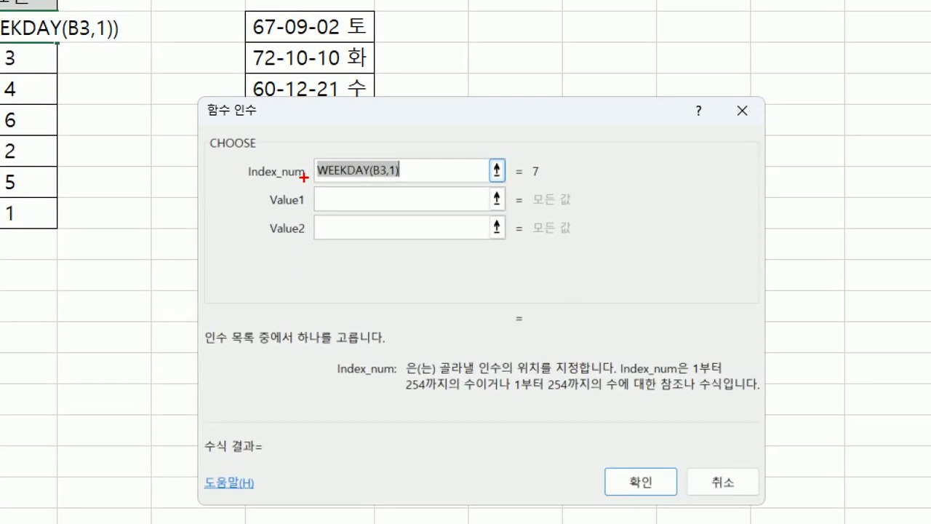
{"action": "mouse_move", "coordinate": [306, 184]}
{"action": "left_mouse_down"}
{"action": "mouse_move", "coordinate": [255, 187]}
{"action": "mouse_move", "coordinate": [265, 141]}
{"action": "mouse_move", "coordinate": [309, 173]}
{"action": "mouse_move", "coordinate": [298, 191]}
{"action": "left_mouse_up"}
{"action": "left_click_drag", "start_coordinate": [335, 141], "coordinate": [382, 131]}
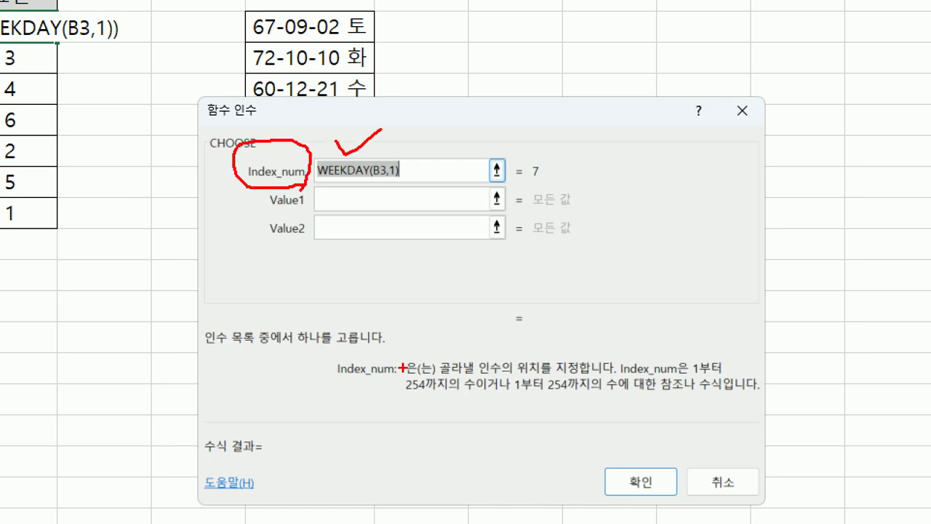
{"action": "key", "text": "Escape"}
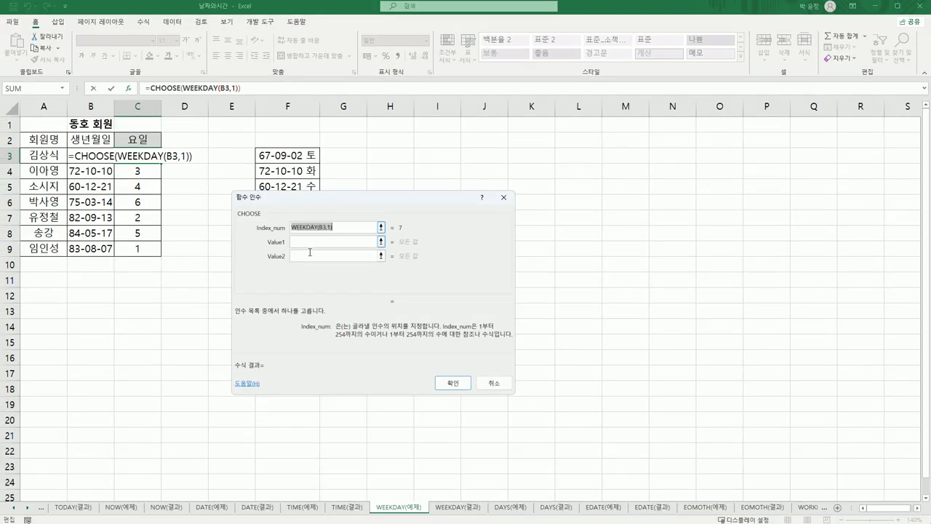
Step: Set the CHOOSE argument Value1 to 일요일
{"action": "left_click", "coordinate": [306, 241]}
{"action": "type", "text": "일"}
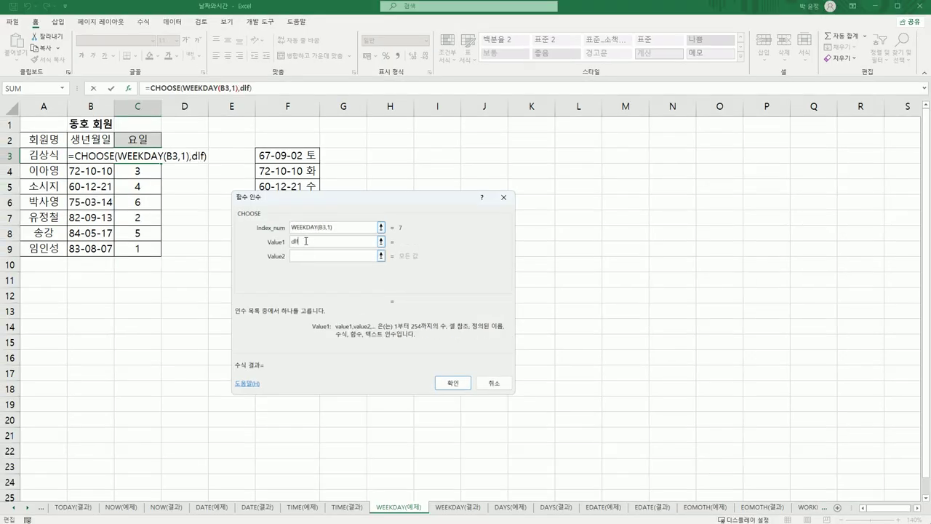
{"action": "key", "text": "BackSpace"}
{"action": "key", "text": "BackSpace"}
{"action": "key", "text": "BackSpace"}
{"action": "type", "text": "ㅇ일요일"}
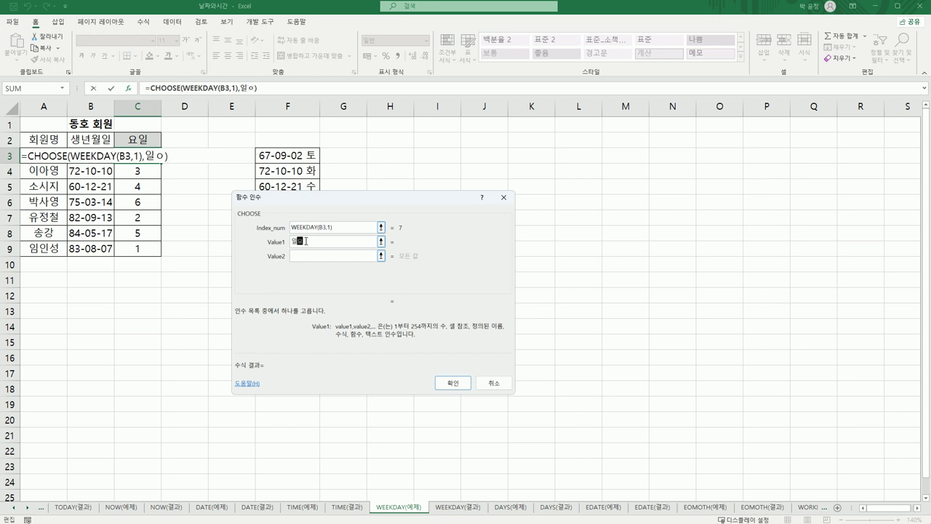
{"action": "key", "text": "Tab"}
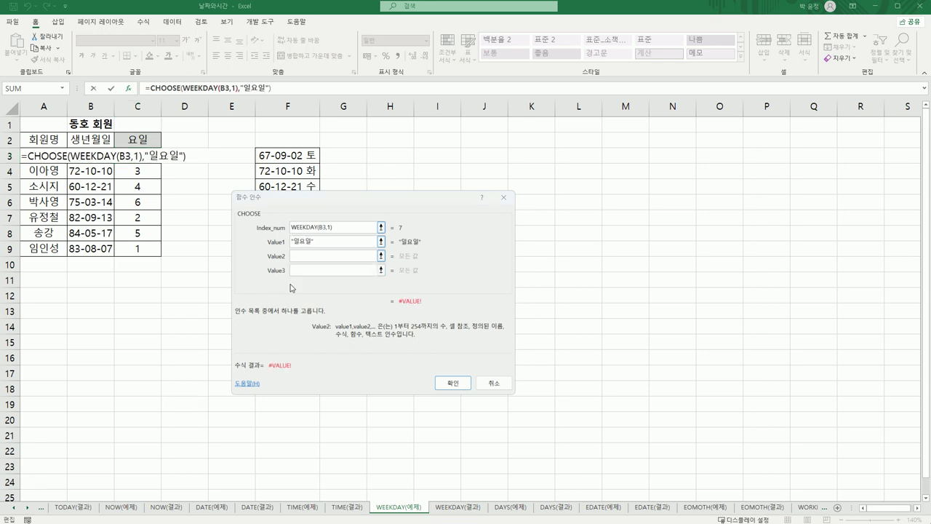
Step: Set the CHOOSE arguments Value2 to 월요일, Value3 to 화요일 and Value4 to 수요일
{"action": "type", "text": "월요일"}
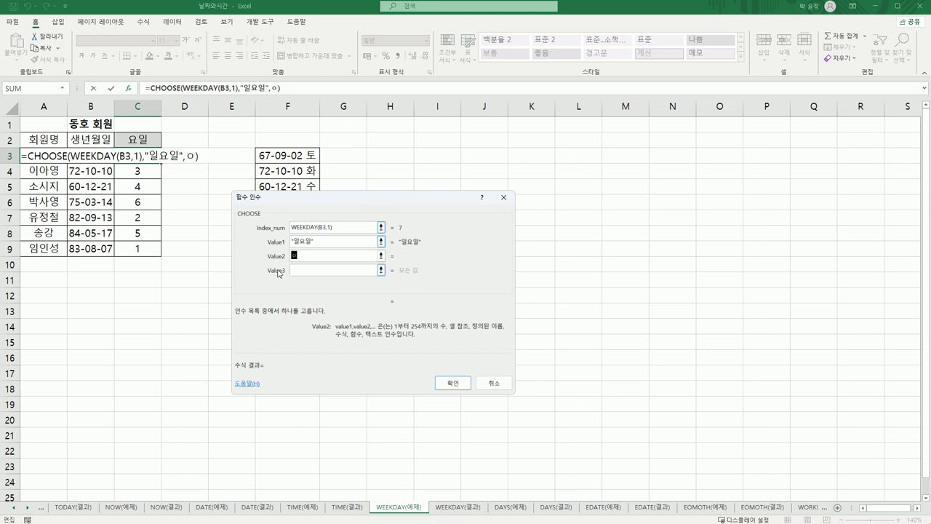
{"action": "key", "text": "Tab"}
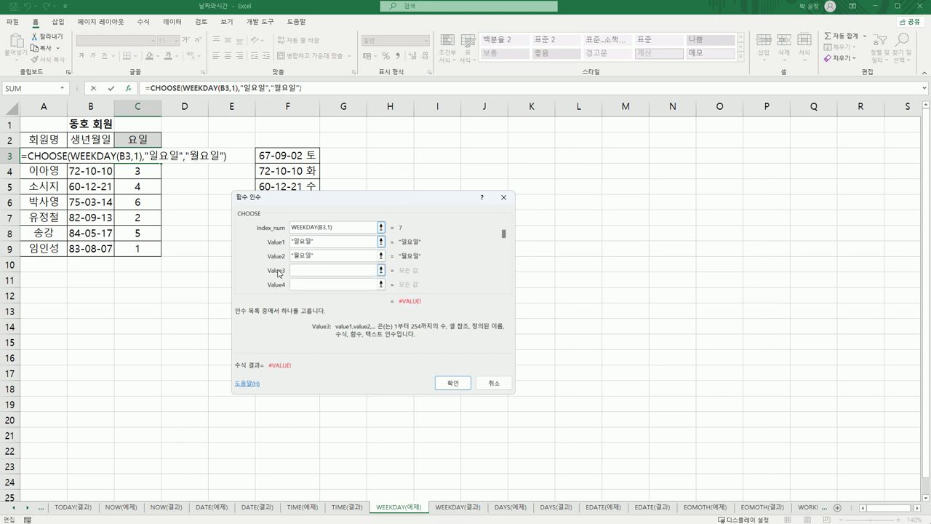
{"action": "type", "text": "화요일"}
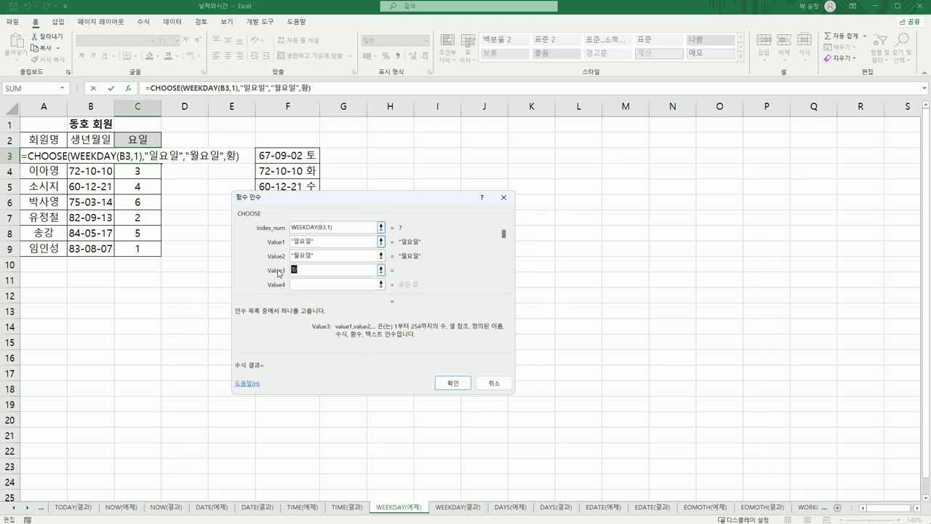
{"action": "key", "text": "Tab"}
{"action": "type", "text": "ㅅㅜ요일"}
{"action": "key", "text": "Tab"}
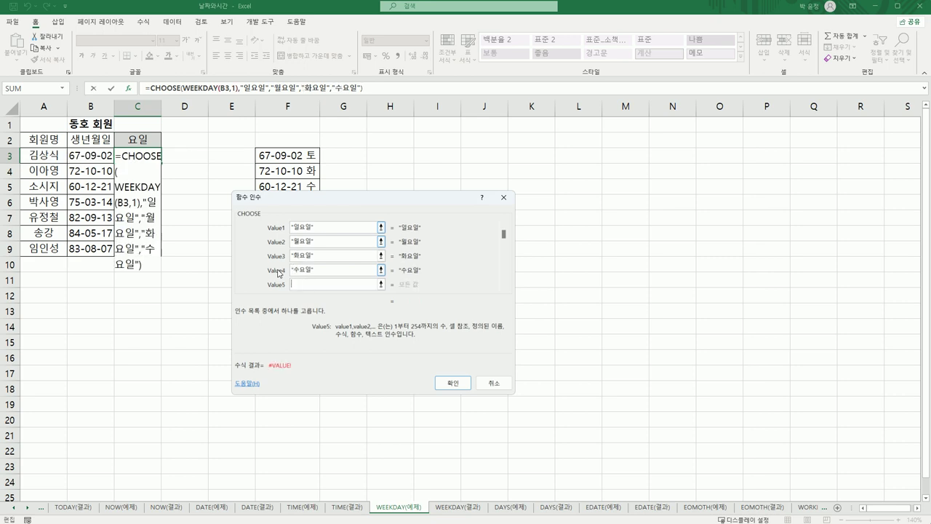
Step: Set the CHOOSE arguments Value5 to 목요일, Value6 to 금요일 and Value7 to 토요일, and apply the formula to C3
{"action": "type", "text": "목용일"}
{"action": "key", "text": "Tab"}
{"action": "type", "text": "금요일"}
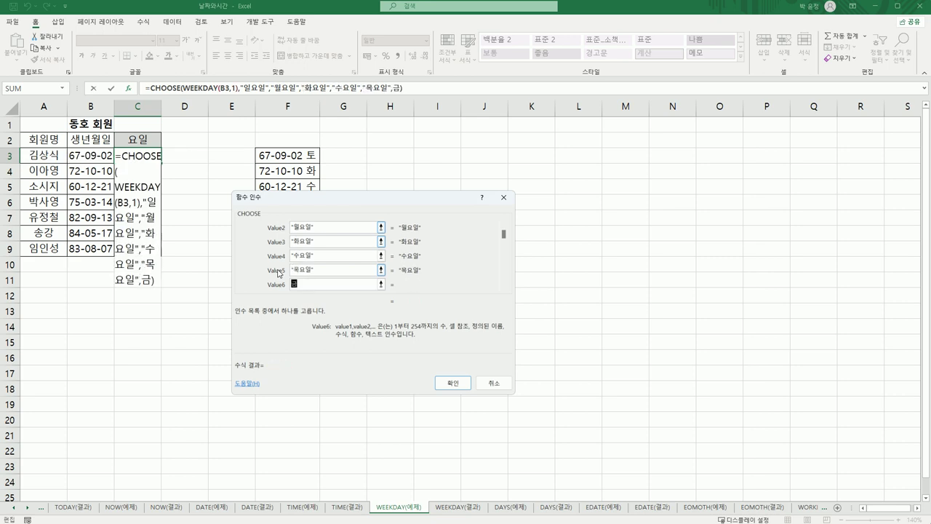
{"action": "key", "text": "Tab"}
{"action": "type", "text": "토요일"}
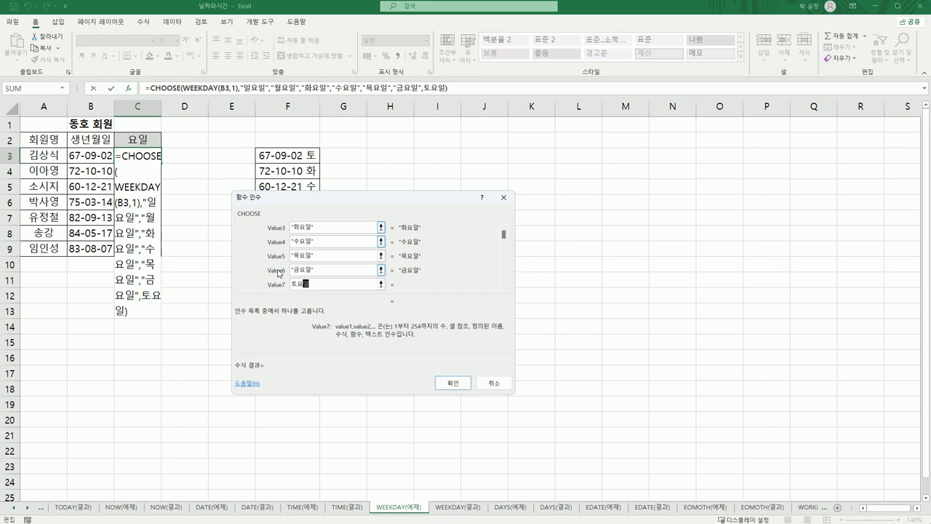
{"action": "key", "text": "Tab"}
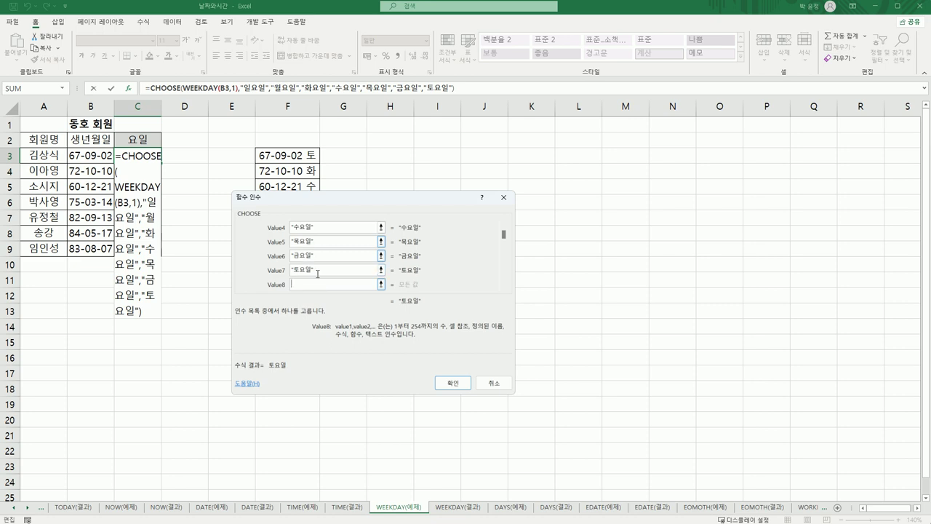
{"action": "left_click", "coordinate": [452, 382]}
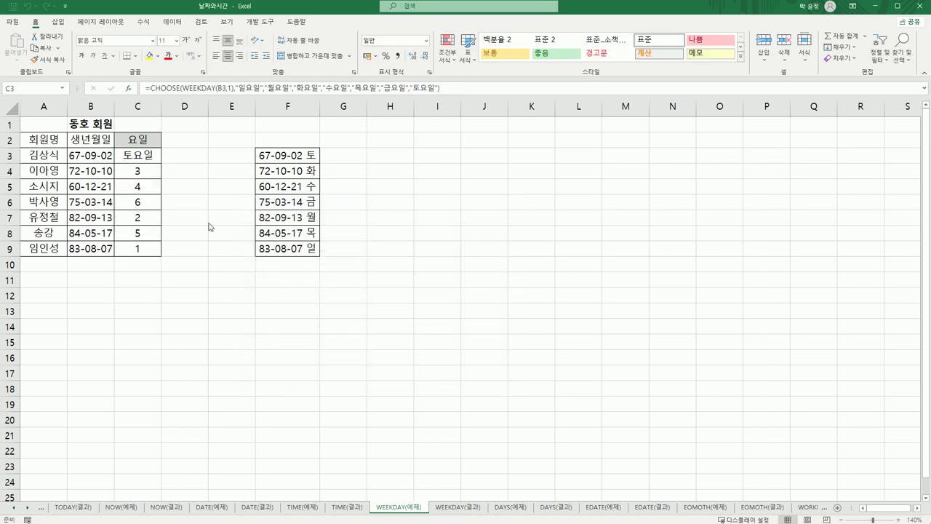
Step: Fill the CHOOSE formula from C3 down to C9 and compare the weekday names with the WEEKDAY(결과) sheet
{"action": "left_click", "coordinate": [139, 154]}
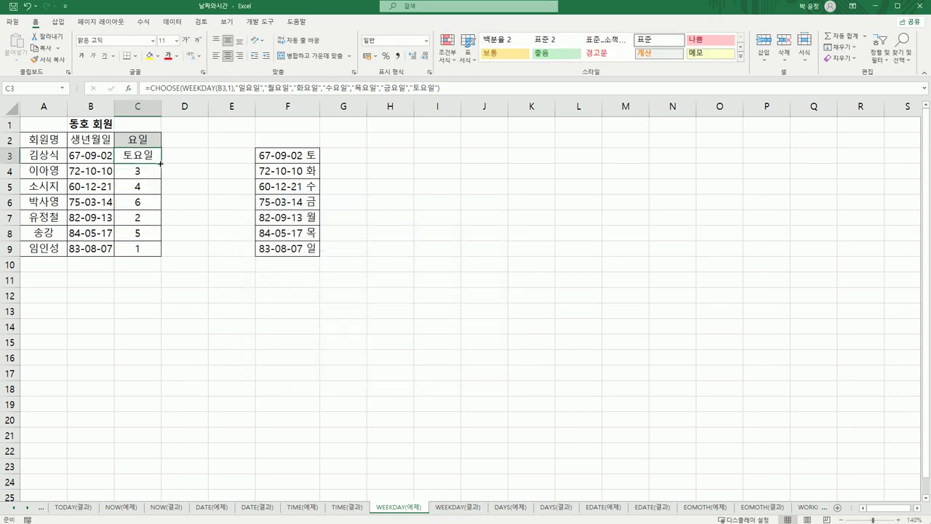
{"action": "left_click_drag", "start_coordinate": [160, 164], "coordinate": [162, 253]}
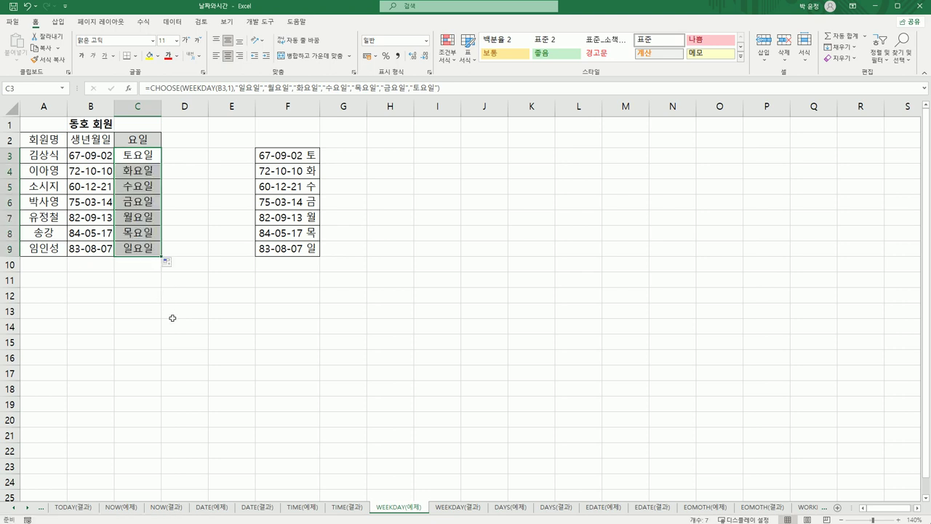
{"action": "left_click", "coordinate": [466, 509]}
{"action": "left_click", "coordinate": [413, 512]}
{"action": "left_click", "coordinate": [458, 511]}
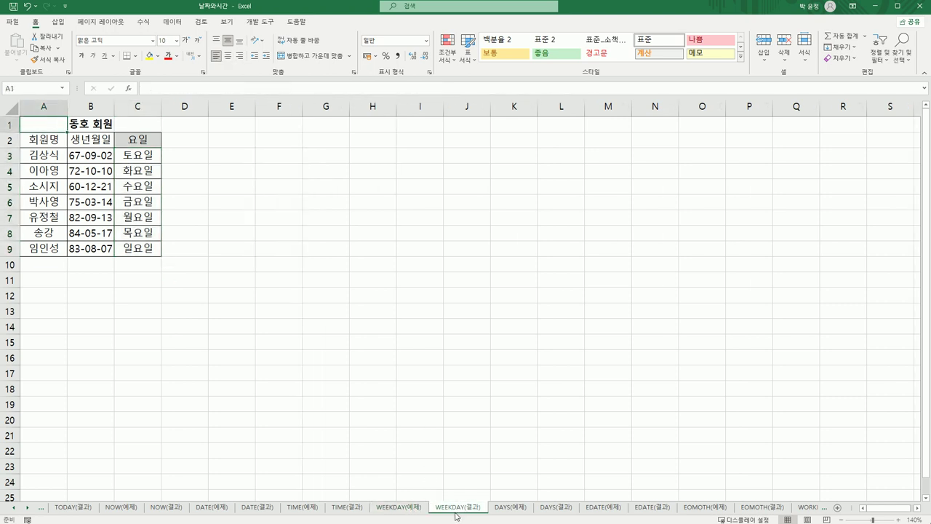
Step: Open the DAYS(예제) sheet and examine the 가입비, 가입일, 탈퇴일 and 보상금 cells in row 3
{"action": "left_click", "coordinate": [510, 508]}
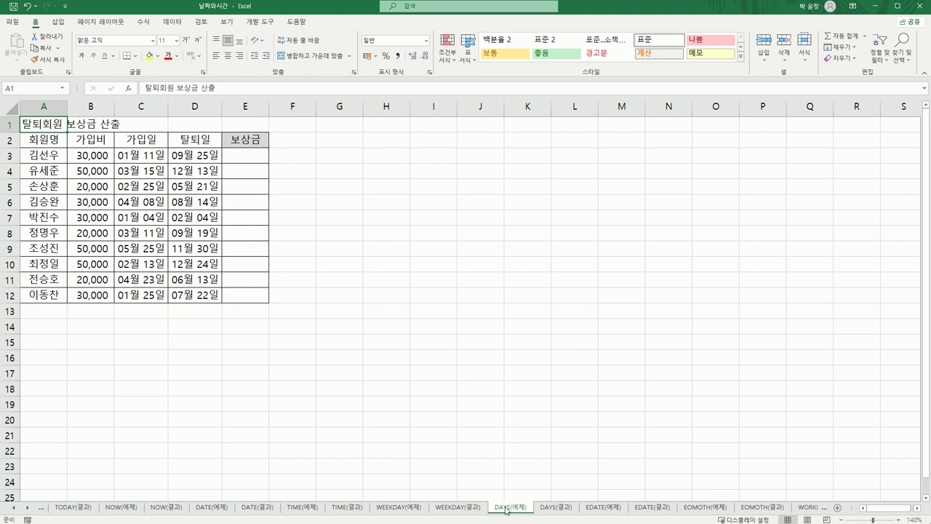
{"action": "left_click", "coordinate": [257, 156]}
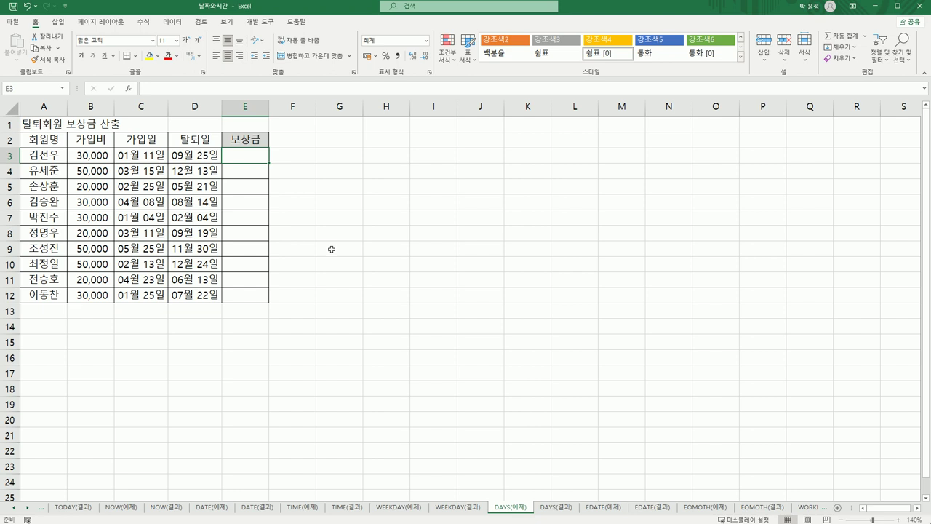
{"action": "left_click", "coordinate": [103, 157]}
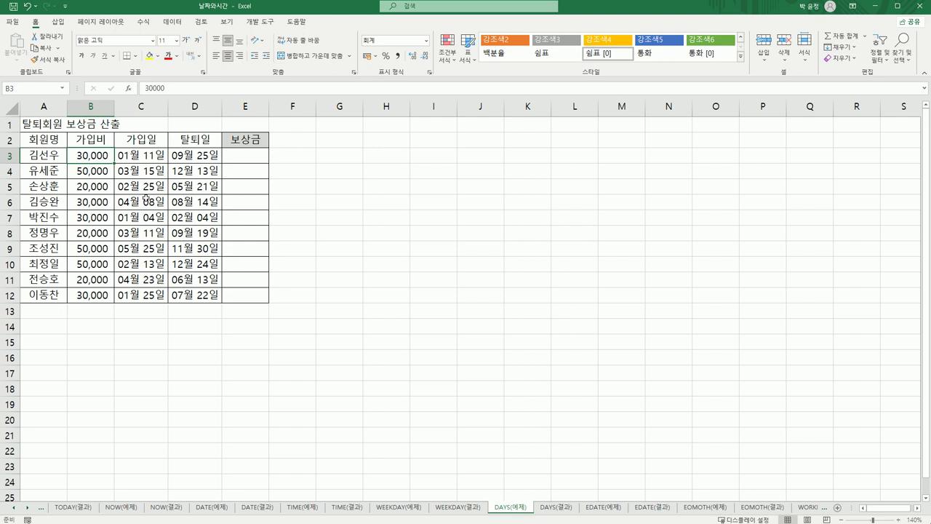
{"action": "left_click", "coordinate": [253, 159]}
{"action": "left_click", "coordinate": [147, 158]}
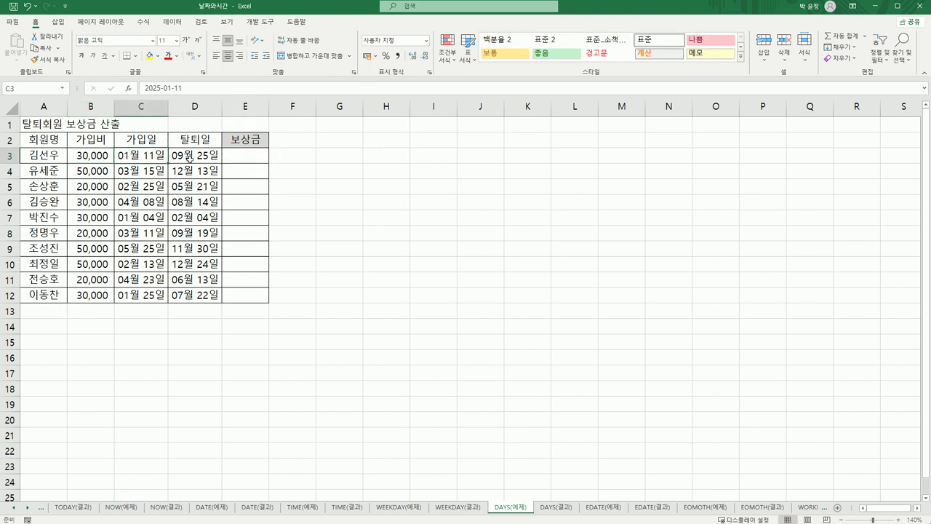
{"action": "left_click", "coordinate": [190, 159]}
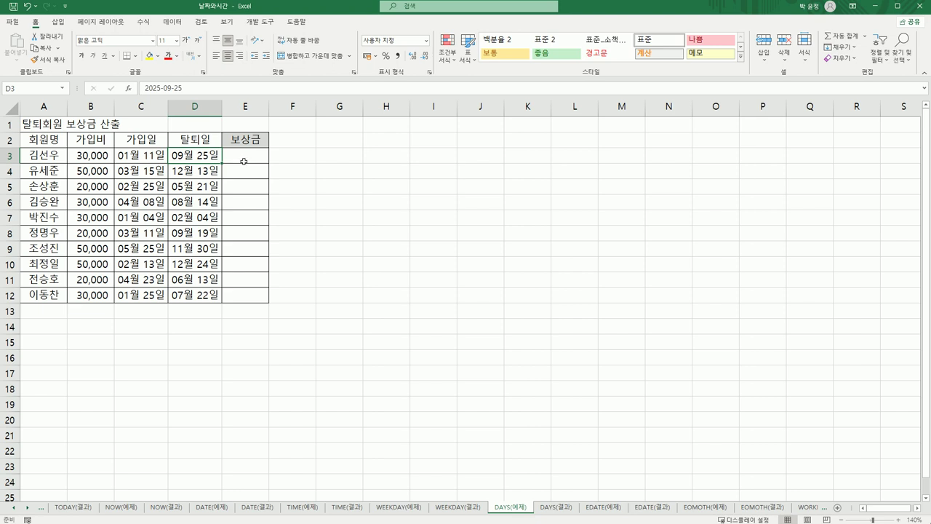
Step: Start a DAYS formula in the 보상금 cell E3 and open its function arguments
{"action": "left_click", "coordinate": [244, 161]}
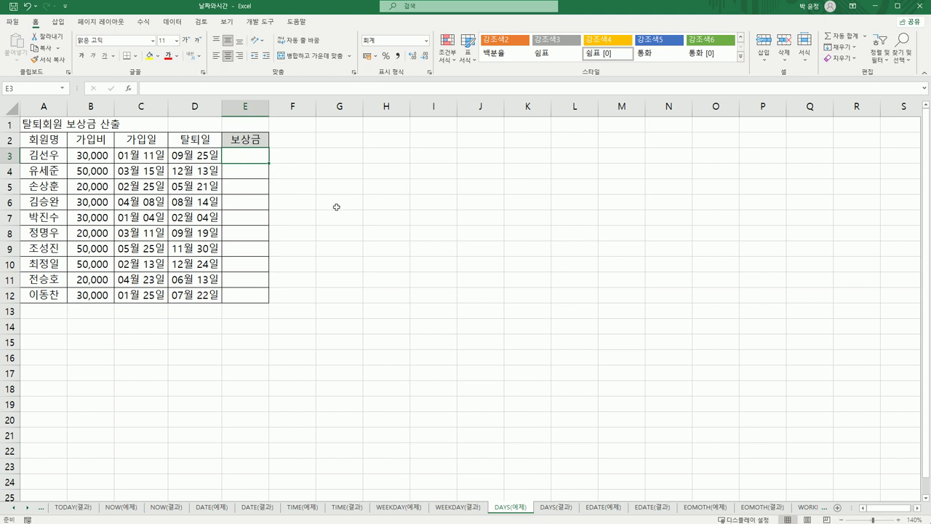
{"action": "type", "text": "=ㅇ"}
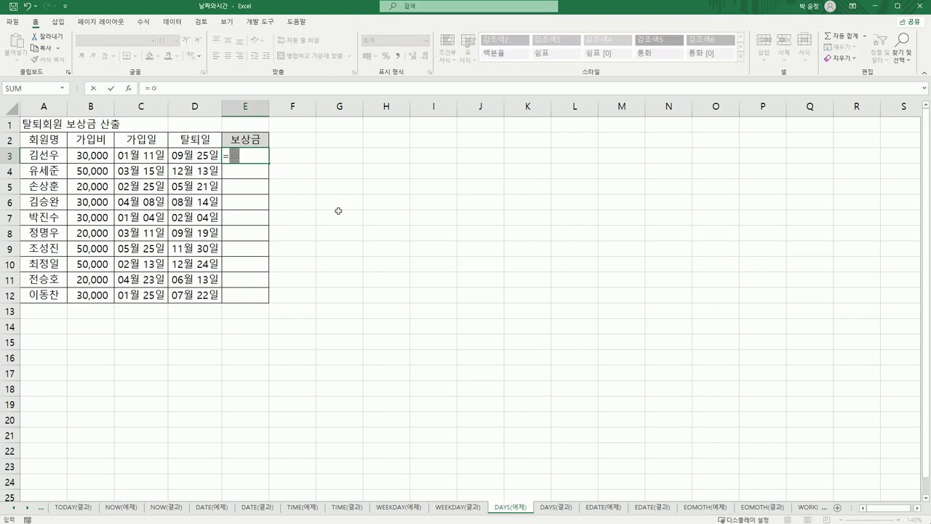
{"action": "key", "text": "BackSpace"}
{"action": "key", "text": "Hangul"}
{"action": "type", "text": "da"}
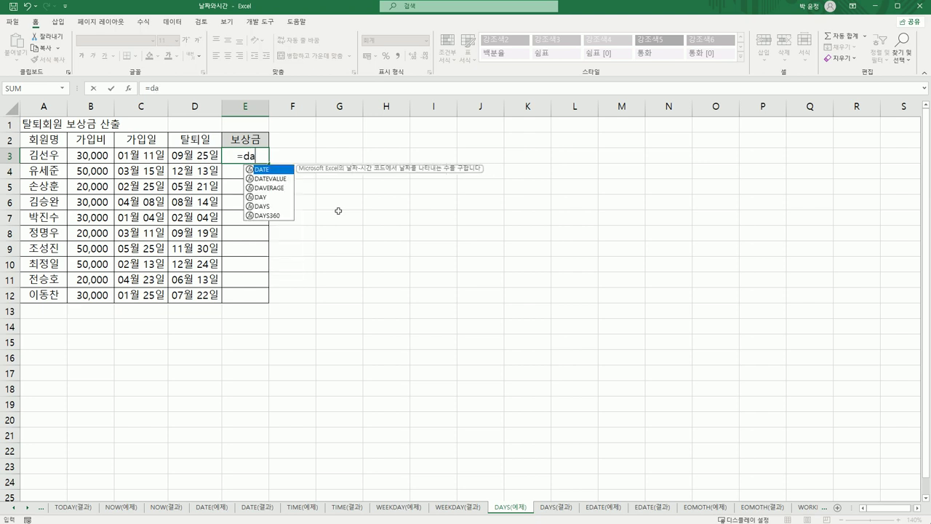
{"action": "left_click", "coordinate": [276, 209]}
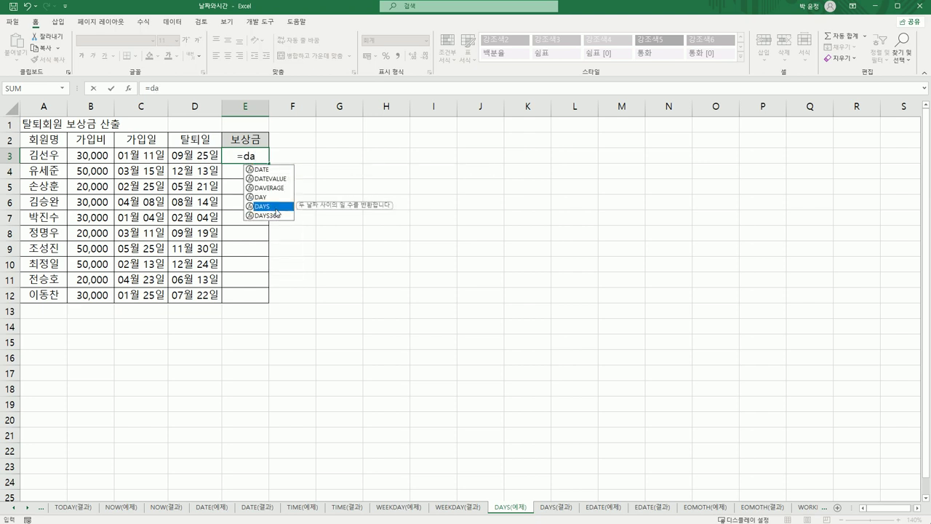
{"action": "double_click", "coordinate": [276, 212]}
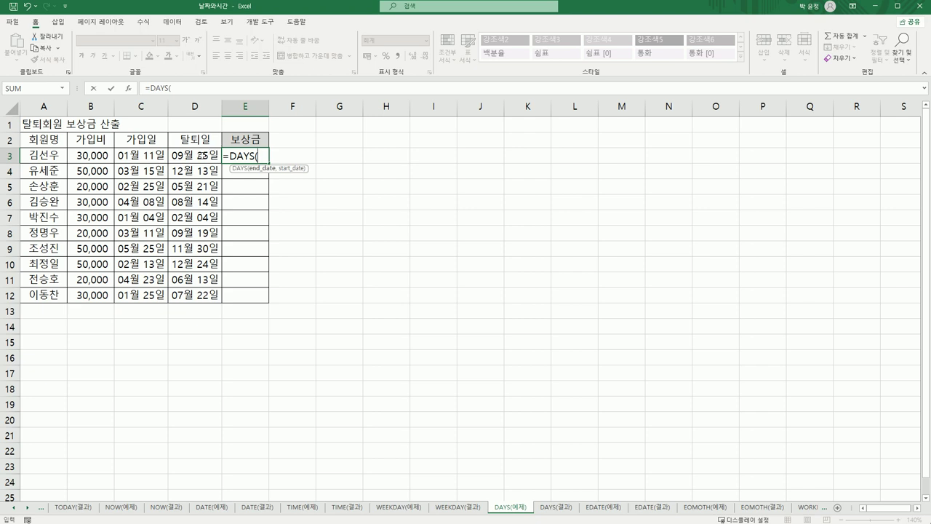
{"action": "left_click", "coordinate": [128, 89]}
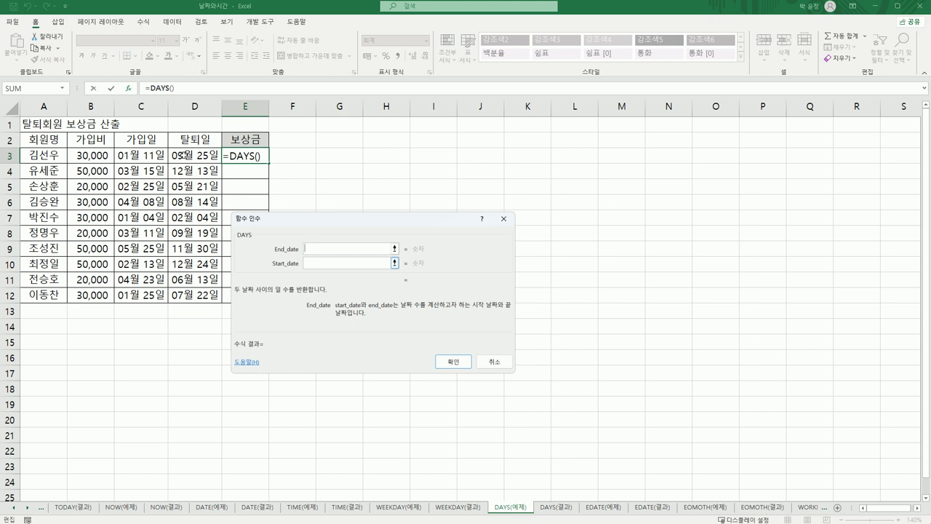
Step: Set the DAYS arguments End_date to D3 and Start_date to C3, and apply the formula
{"action": "left_click", "coordinate": [179, 154]}
{"action": "key", "text": "Tab"}
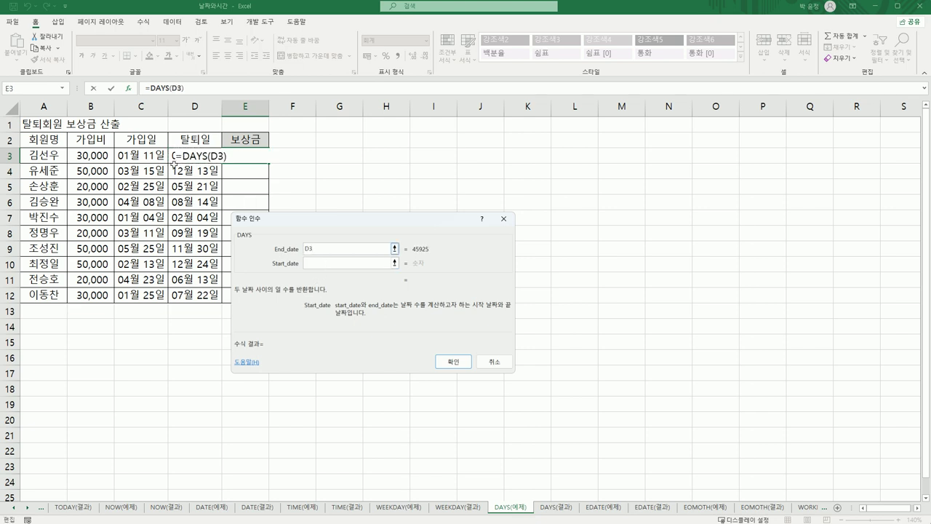
{"action": "left_click", "coordinate": [151, 155]}
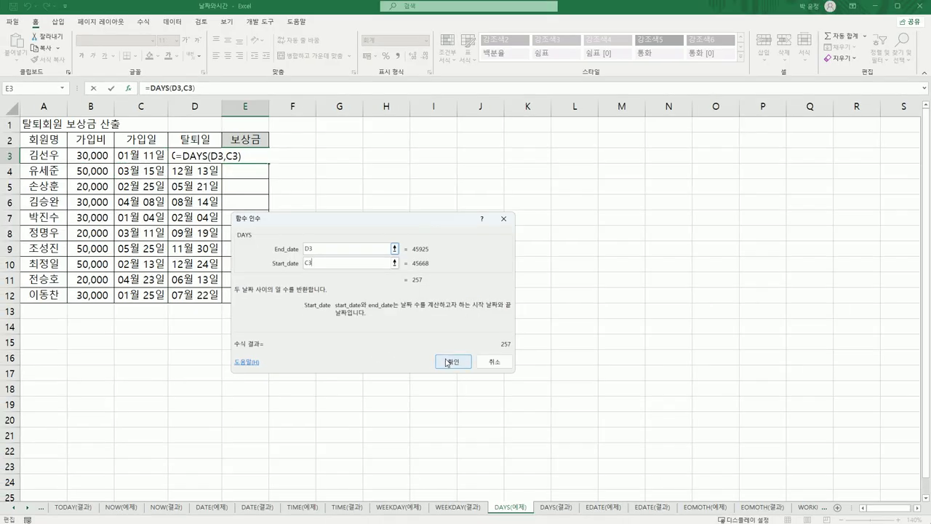
{"action": "left_click", "coordinate": [537, 371]}
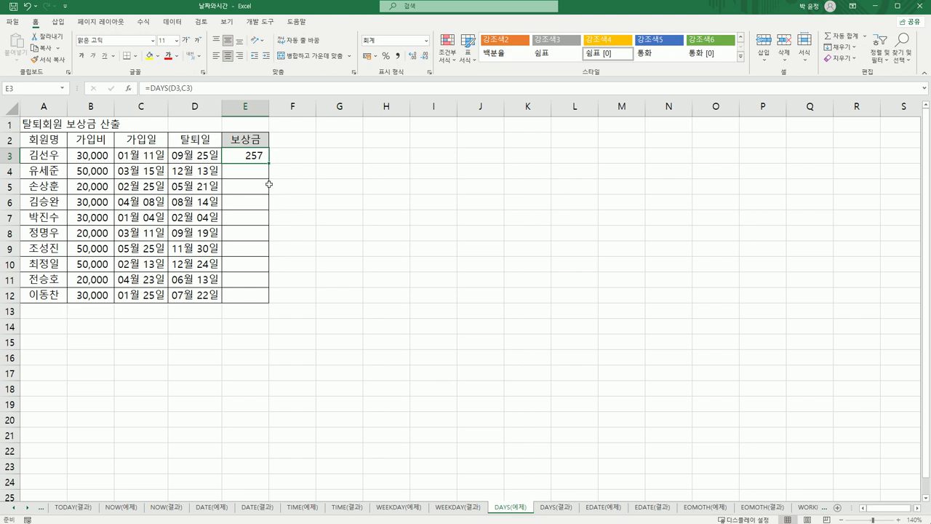
Step: Extend the DAYS formula in E3 by multiplying it by the 가입비 in B3 and by 0.2%
{"action": "double_click", "coordinate": [250, 156]}
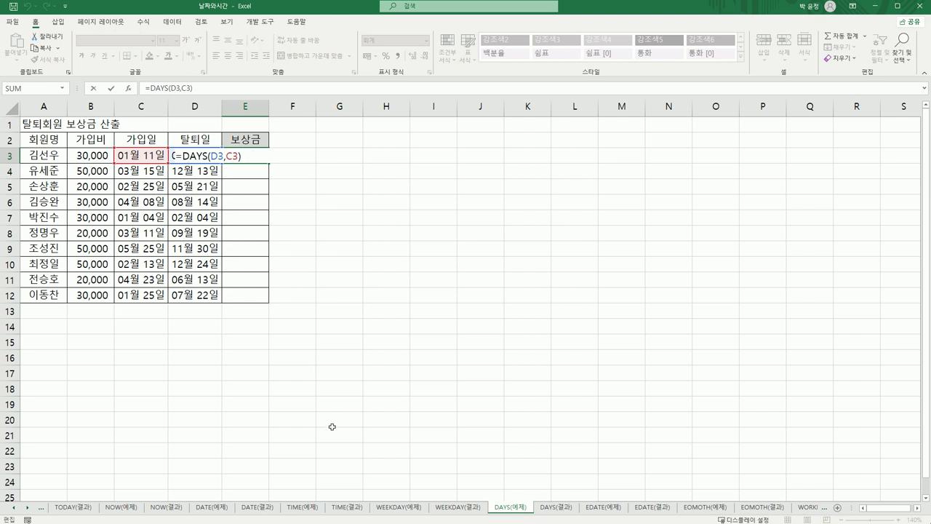
{"action": "type", "text": "*"}
{"action": "left_click", "coordinate": [93, 159]}
{"action": "type", "text": "*"}
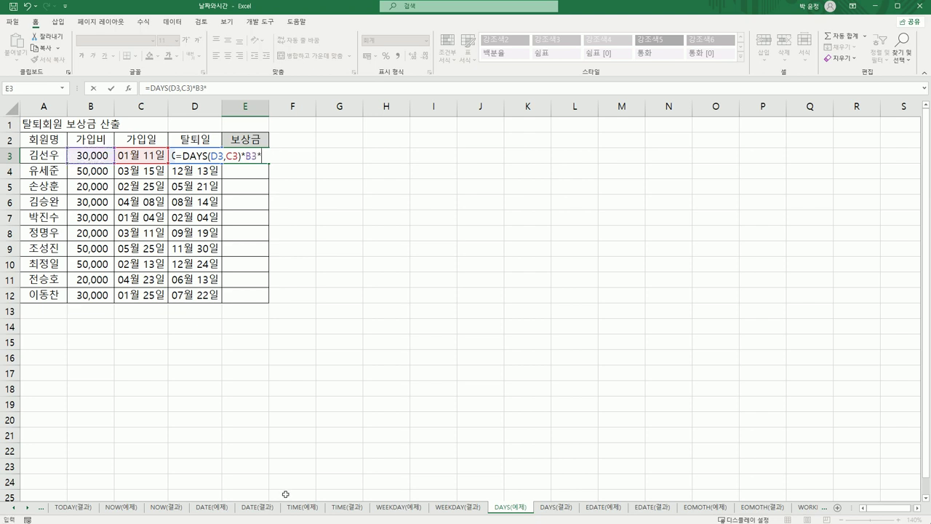
{"action": "type", "text": "0.2%"}
{"action": "key", "text": "Return"}
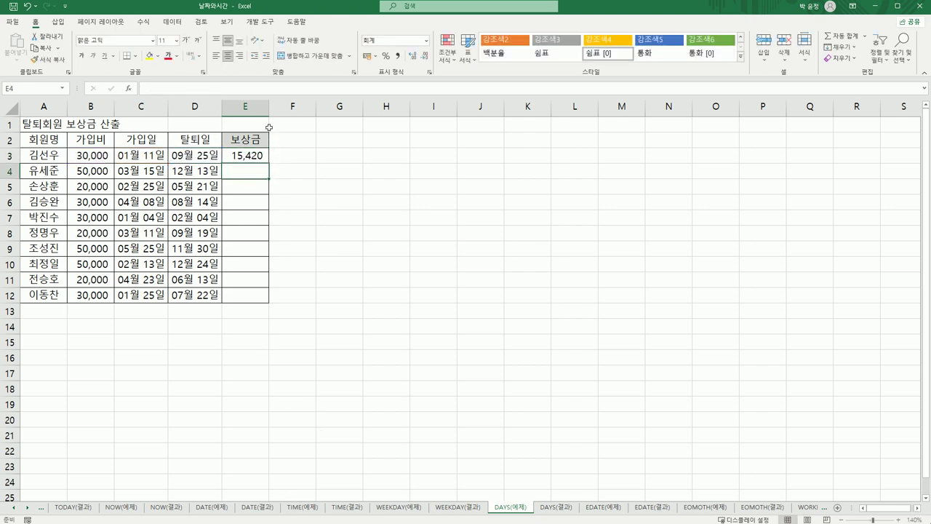
Step: Fill the 보상금 formula from E3 down to E12 and compare the amounts with the DAYS(결과) sheet
{"action": "left_click", "coordinate": [254, 156]}
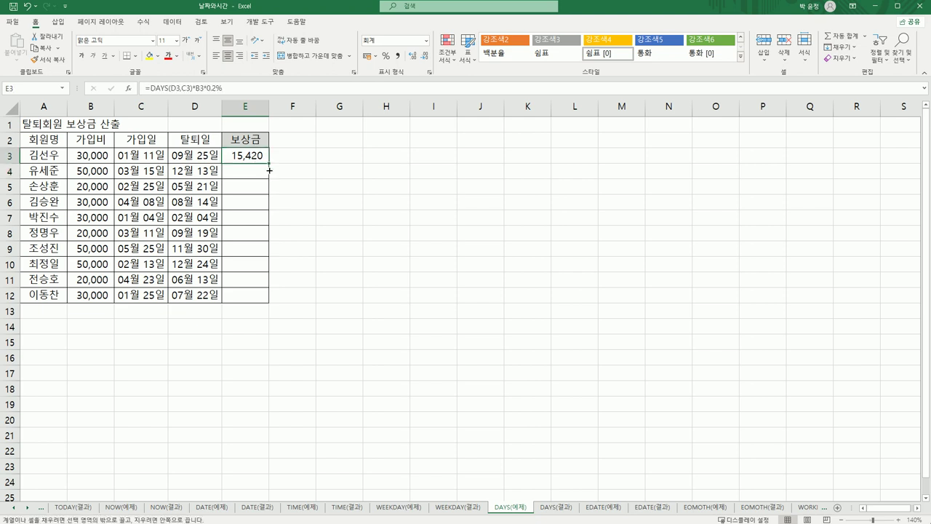
{"action": "left_click_drag", "start_coordinate": [269, 166], "coordinate": [265, 303]}
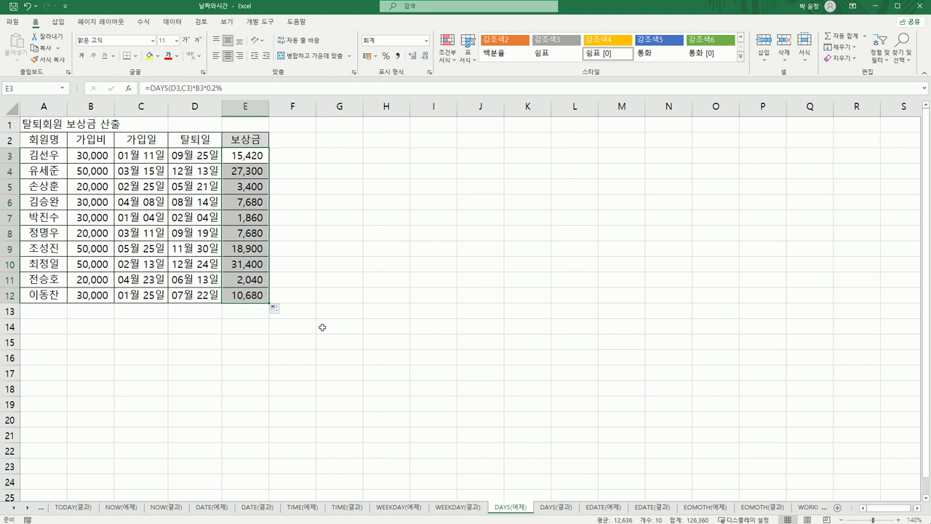
{"action": "left_click", "coordinate": [556, 508]}
{"action": "left_click", "coordinate": [524, 511]}
{"action": "left_click", "coordinate": [542, 509]}
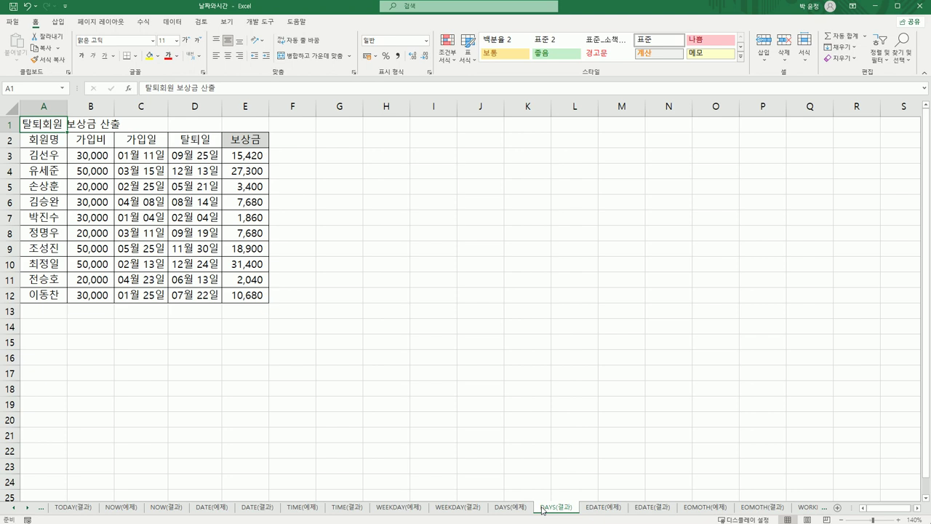
Step: Open the EDATE(예제) sheet and examine the 적금시작일, 개월 and 적금만기일 cells of the savings table
{"action": "key", "text": "ctrl+Page_Down"}
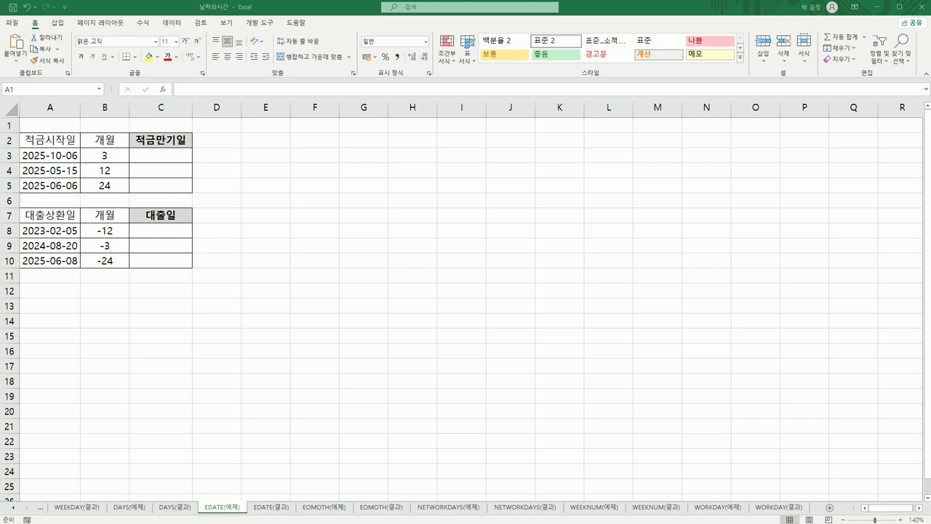
{"action": "left_click", "coordinate": [169, 154]}
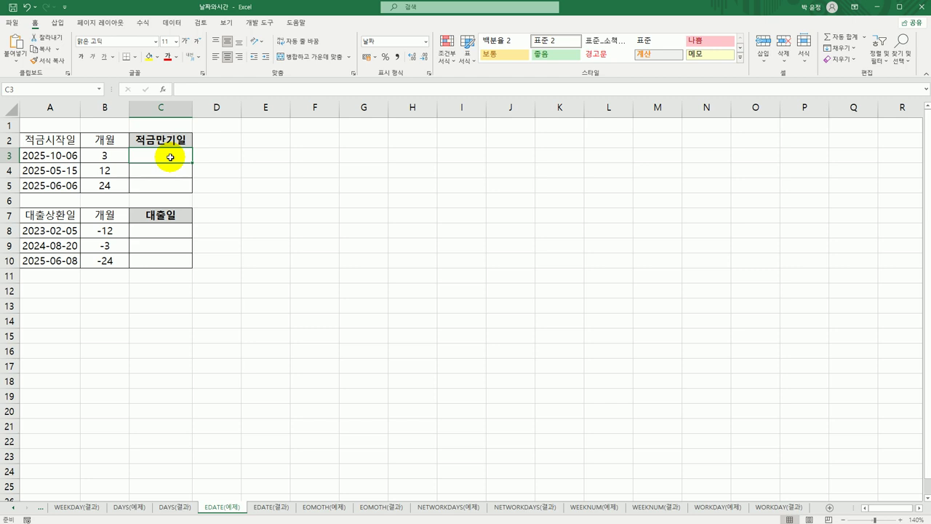
{"action": "left_click", "coordinate": [68, 154]}
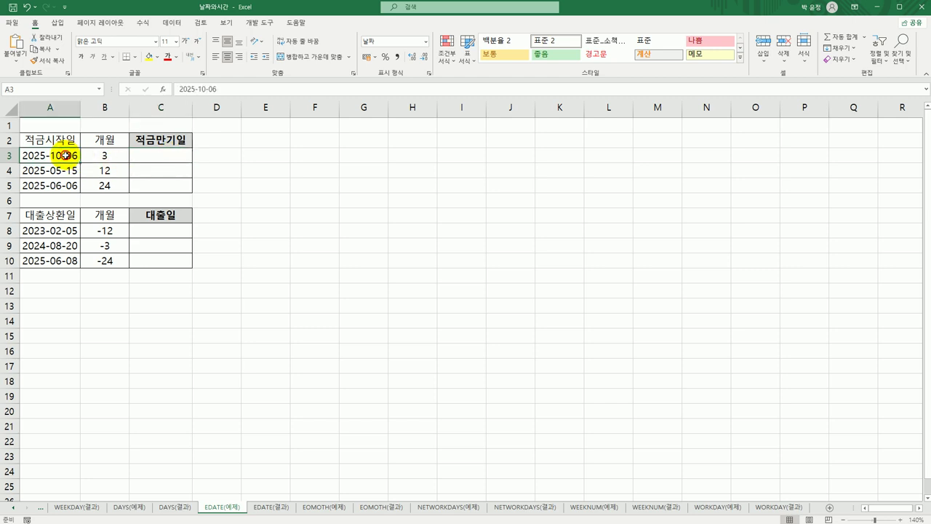
{"action": "left_click", "coordinate": [113, 155]}
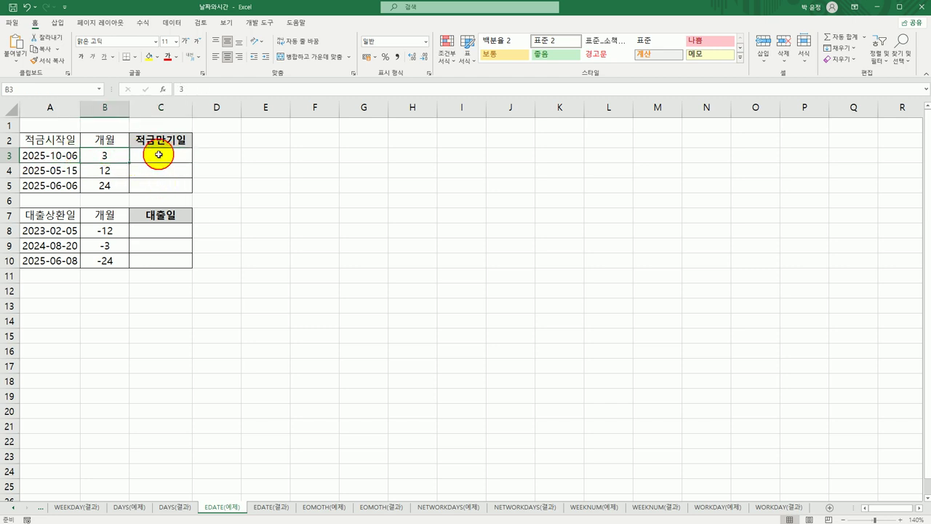
{"action": "left_click", "coordinate": [160, 154]}
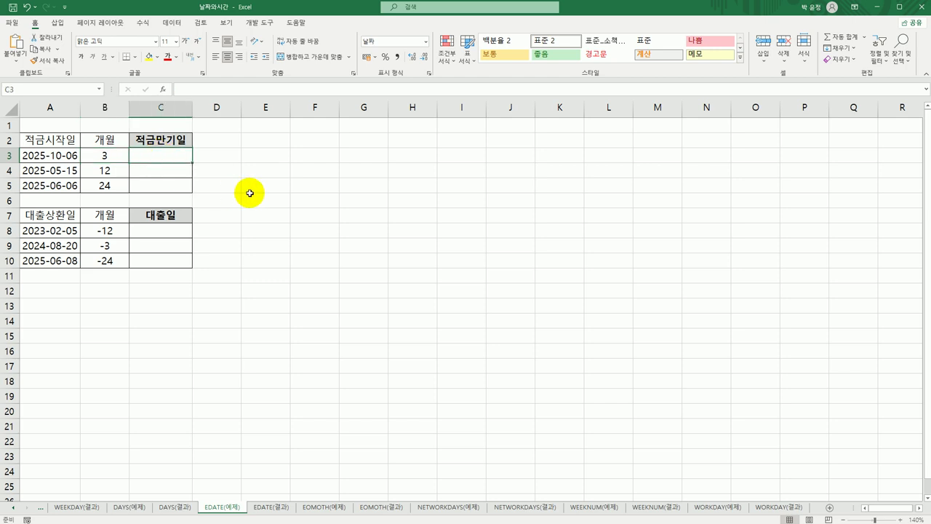
{"action": "left_click", "coordinate": [111, 170]}
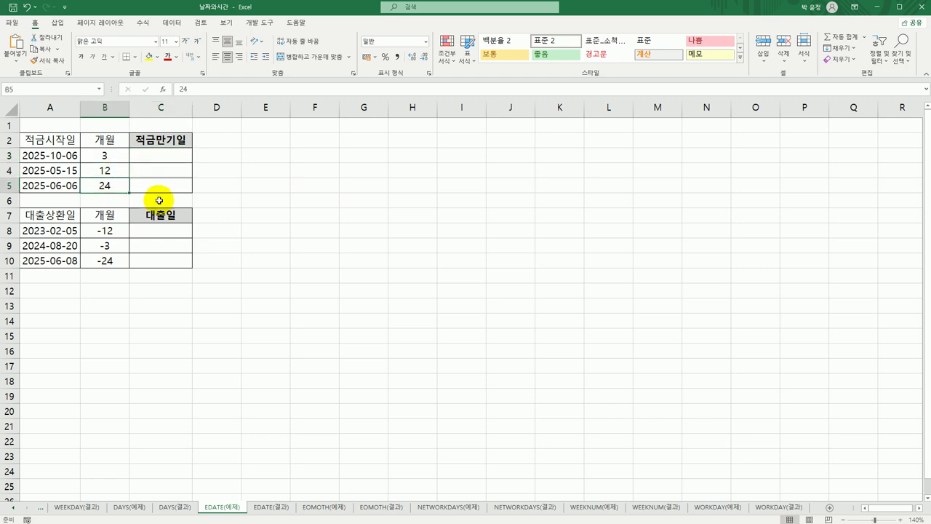
Step: Enter an EDATE formula in C3 that takes the start date from A3 and the months from B3
{"action": "left_click", "coordinate": [161, 155]}
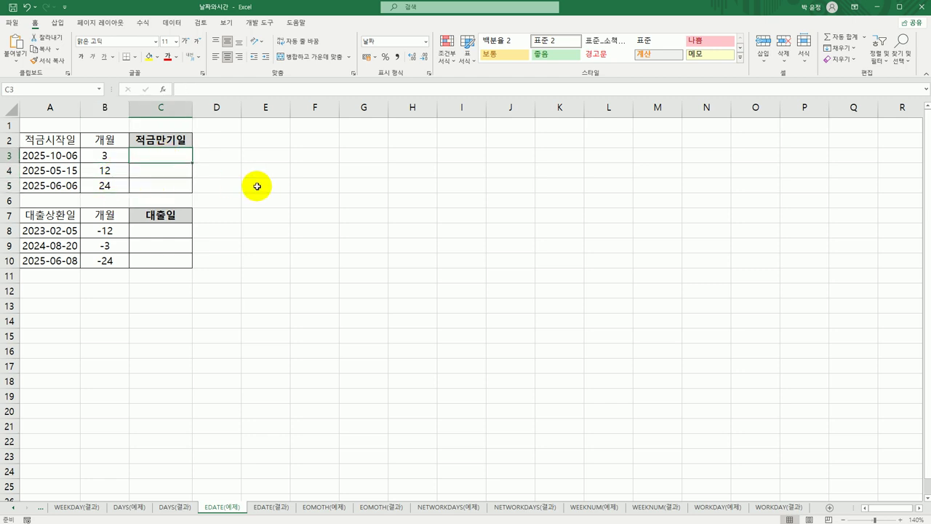
{"action": "type", "text": "=ed"}
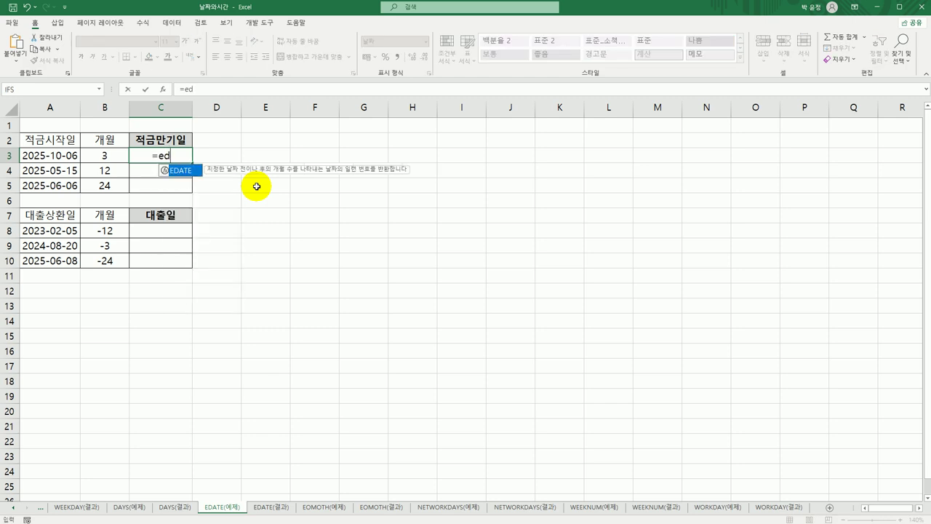
{"action": "key", "text": "Tab"}
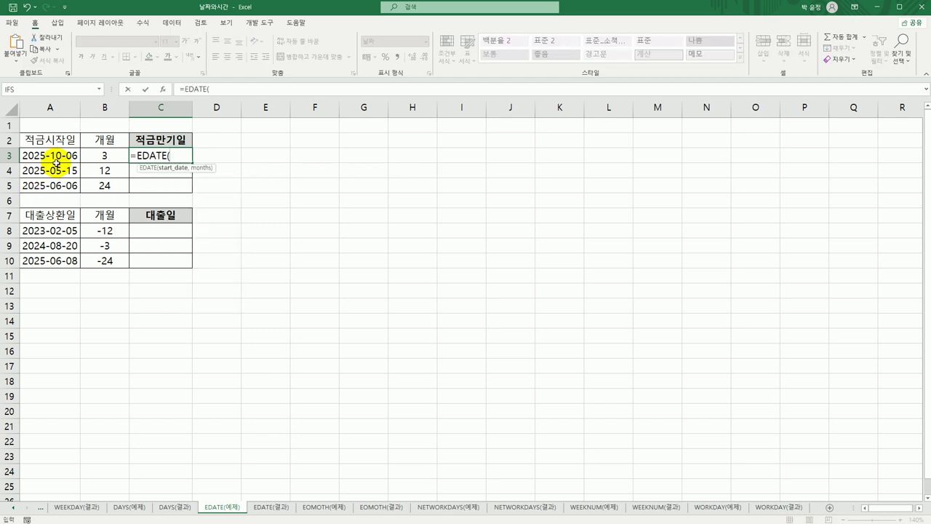
{"action": "left_click", "coordinate": [58, 154]}
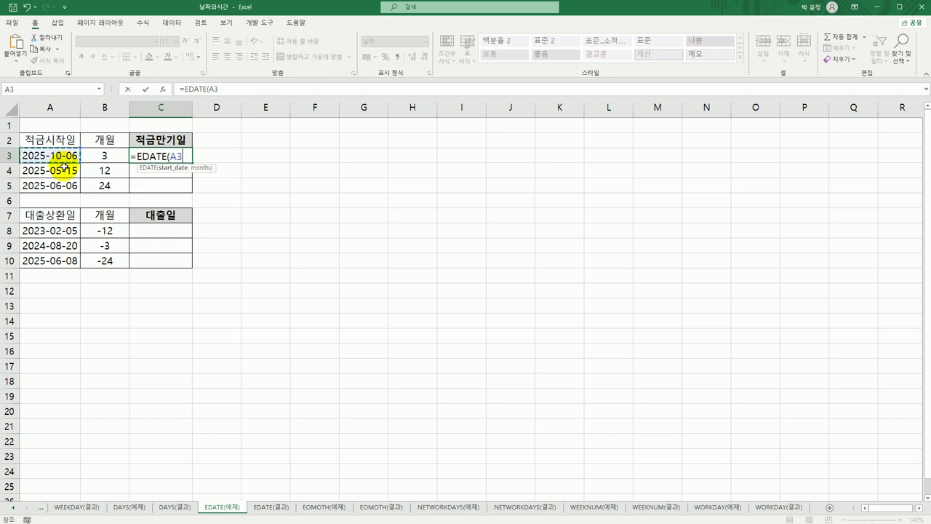
{"action": "type", "text": ","}
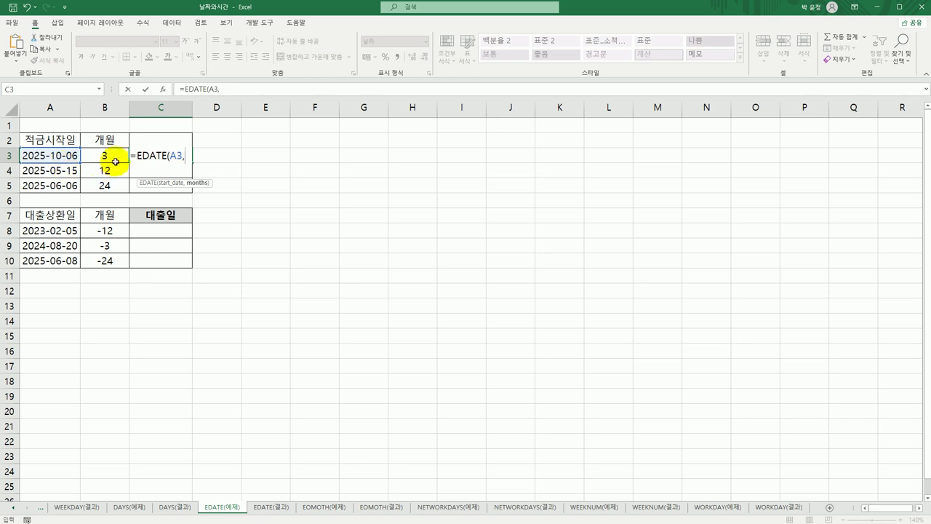
{"action": "left_click", "coordinate": [111, 155]}
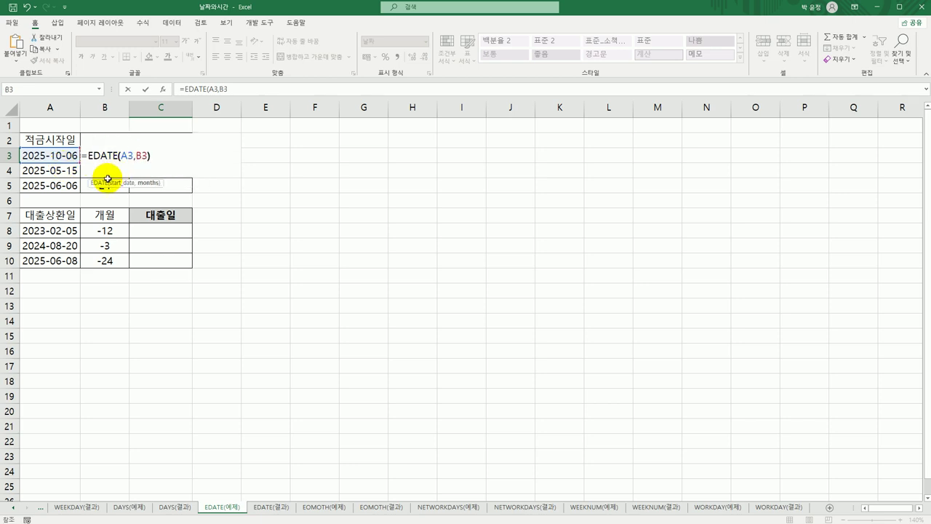
{"action": "key", "text": "Return"}
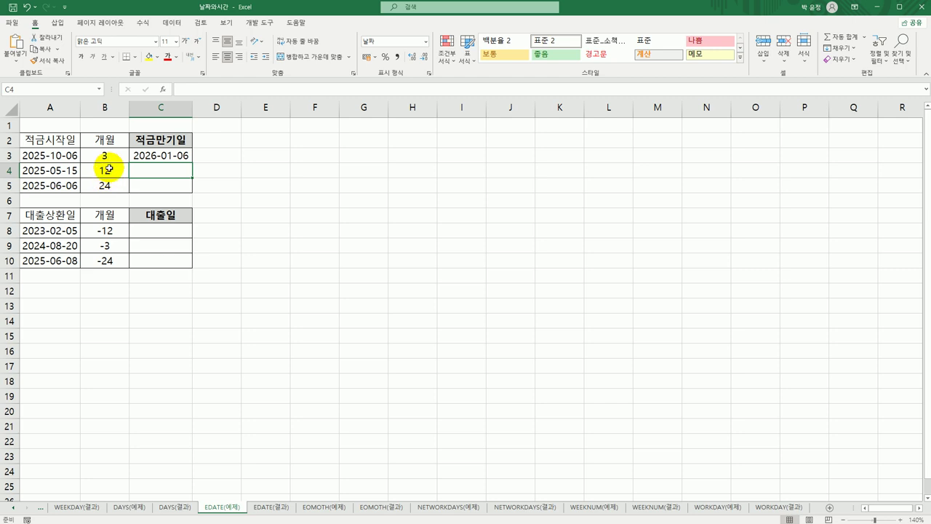
Step: Fill the 적금만기일 formula from C3 down to C5
{"action": "left_click", "coordinate": [107, 155]}
{"action": "left_click", "coordinate": [162, 155]}
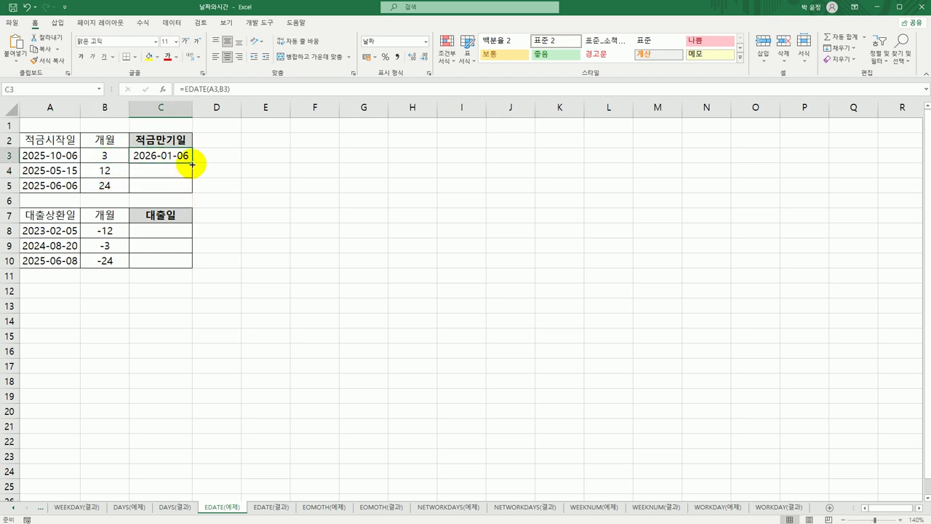
{"action": "left_click_drag", "start_coordinate": [192, 164], "coordinate": [191, 195]}
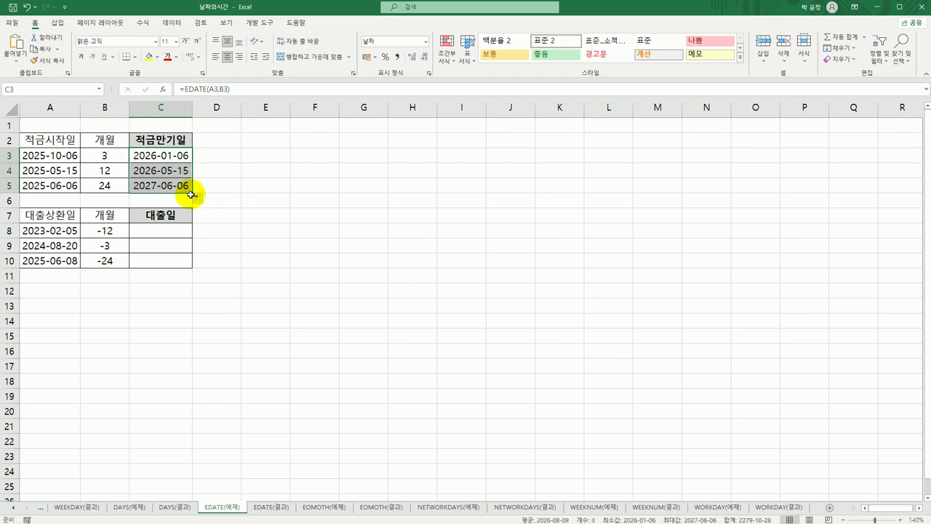
Step: Enter an EDATE formula in the first 대출일 cell, C8, with A8 as the start date and B8 as the months
{"action": "left_click", "coordinate": [173, 232]}
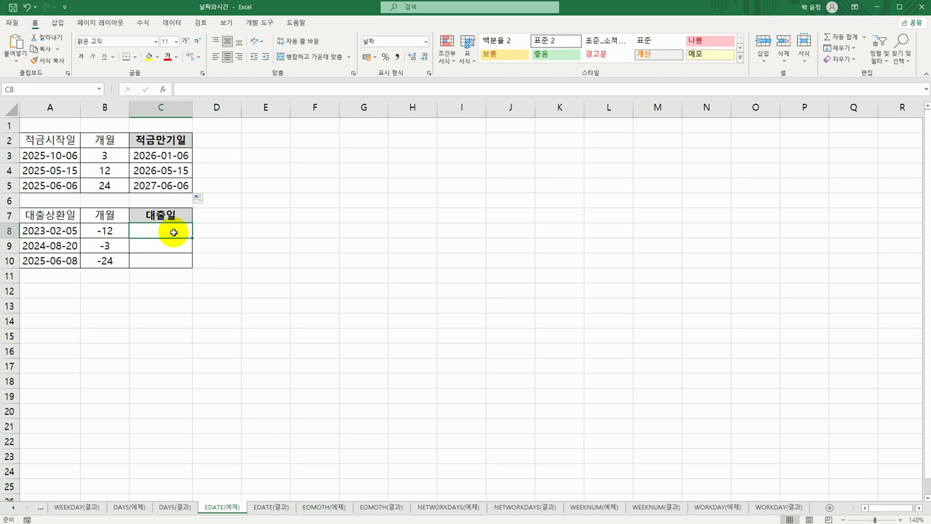
{"action": "left_click", "coordinate": [71, 235]}
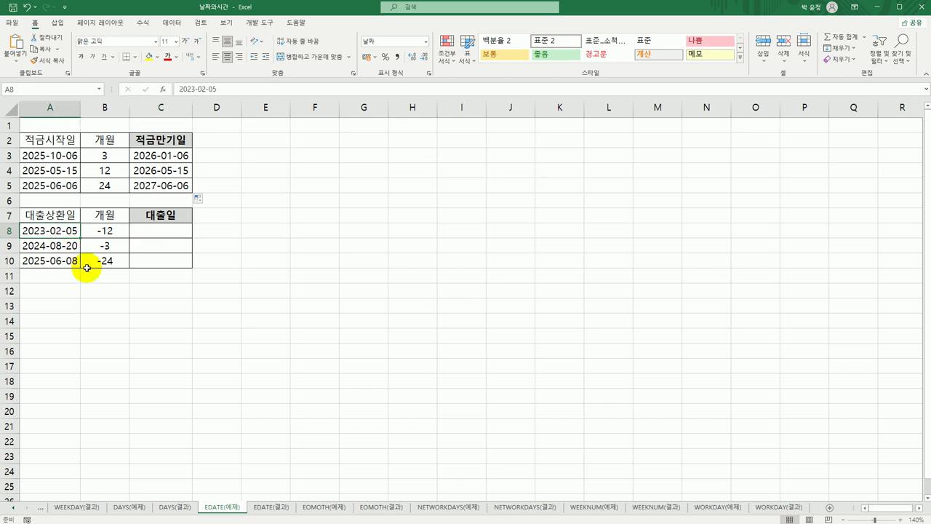
{"action": "left_click", "coordinate": [160, 231]}
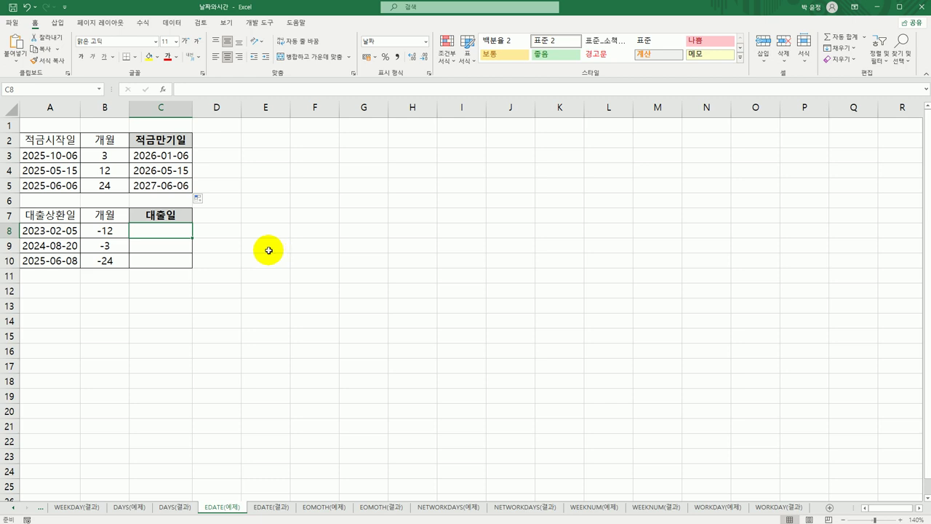
{"action": "type", "text": "=e"}
{"action": "key", "text": "Tab"}
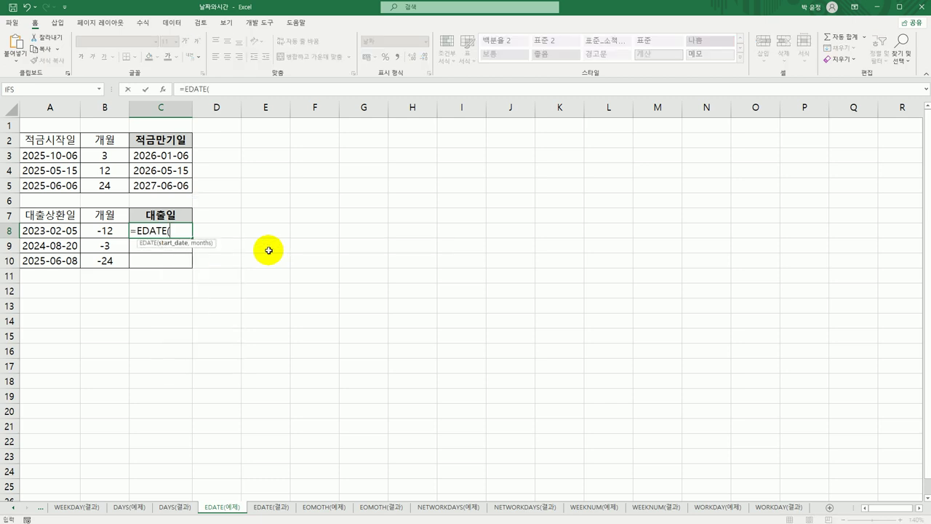
{"action": "left_click", "coordinate": [76, 231]}
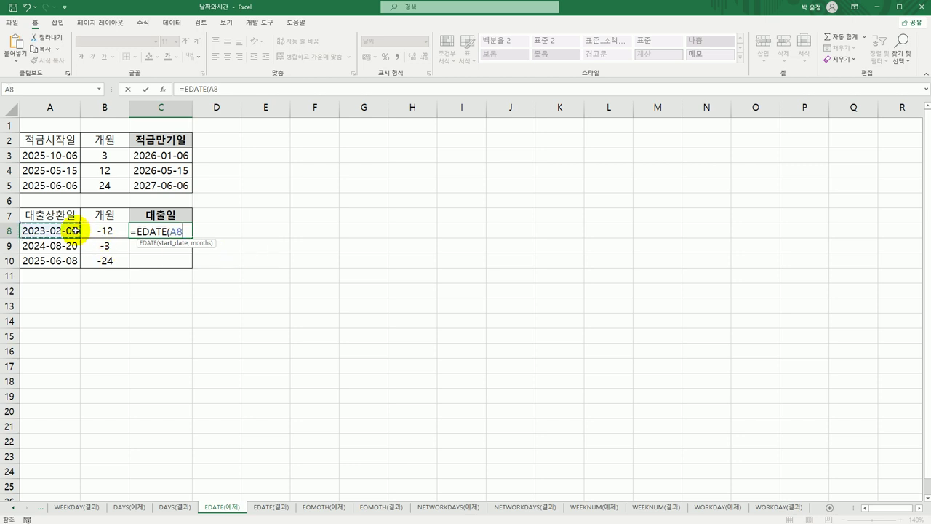
{"action": "type", "text": ","}
{"action": "left_click", "coordinate": [105, 231]}
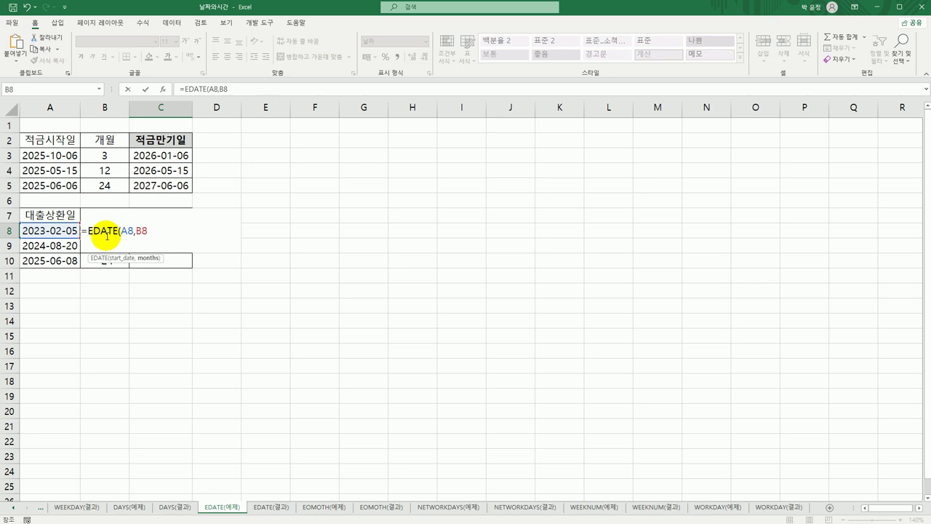
{"action": "type", "text": ")"}
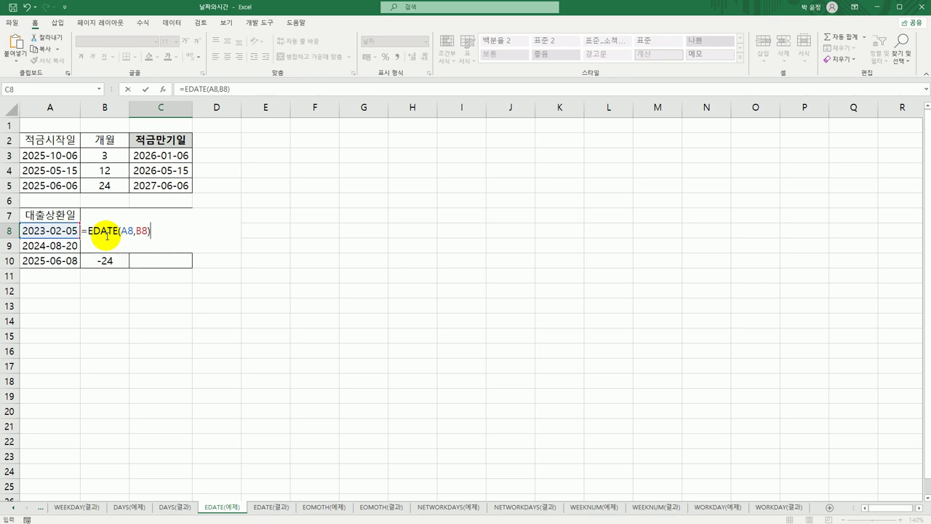
{"action": "key", "text": "Return"}
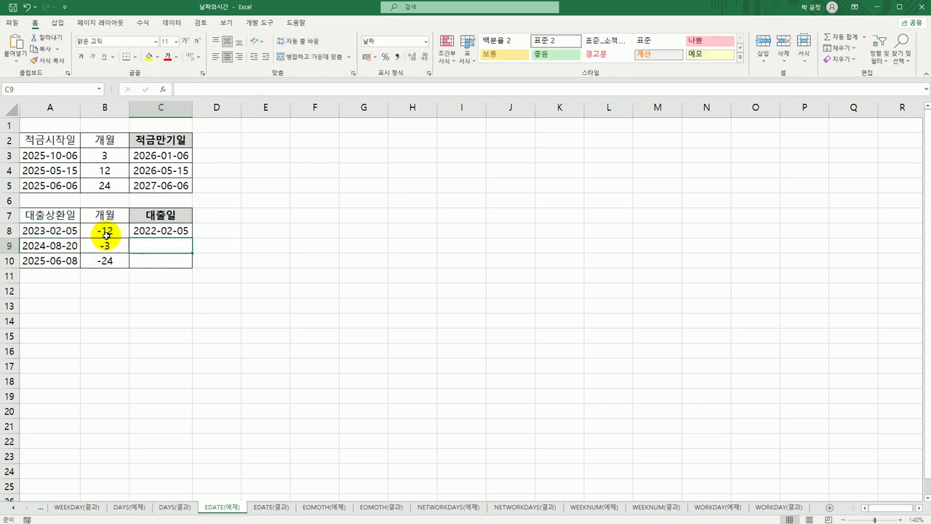
Step: Fill the 대출일 formula from C8 down to C10 and compare the dates with the EDATE(결과) sheet
{"action": "left_click", "coordinate": [156, 230]}
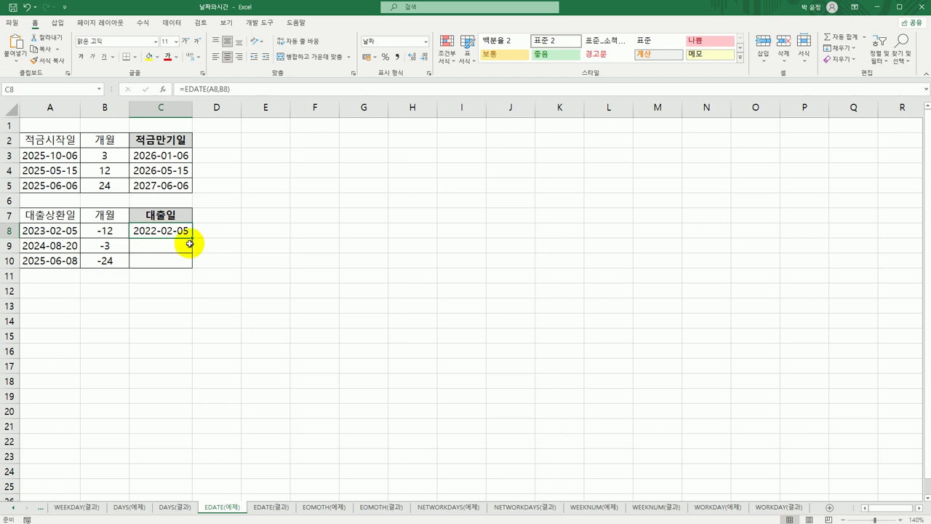
{"action": "left_click_drag", "start_coordinate": [192, 238], "coordinate": [187, 264]}
{"action": "left_click", "coordinate": [176, 263]}
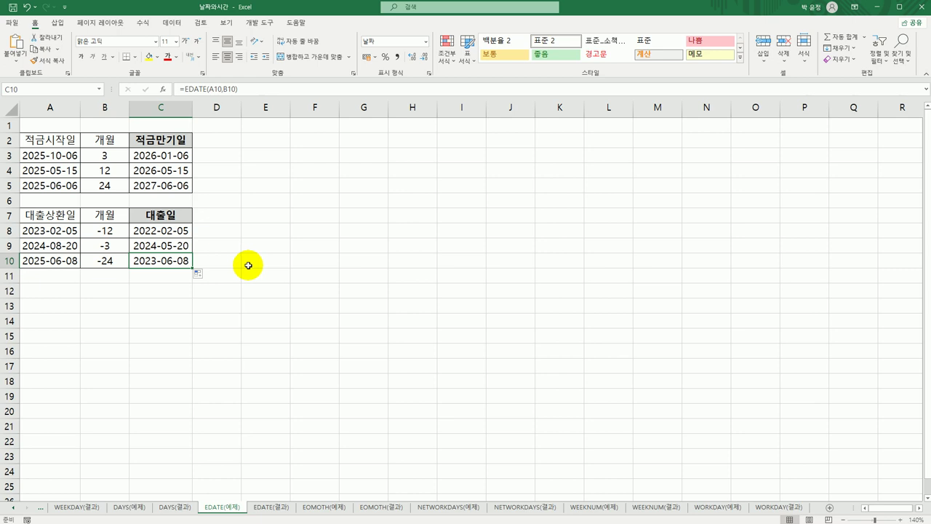
{"action": "left_click", "coordinate": [264, 507]}
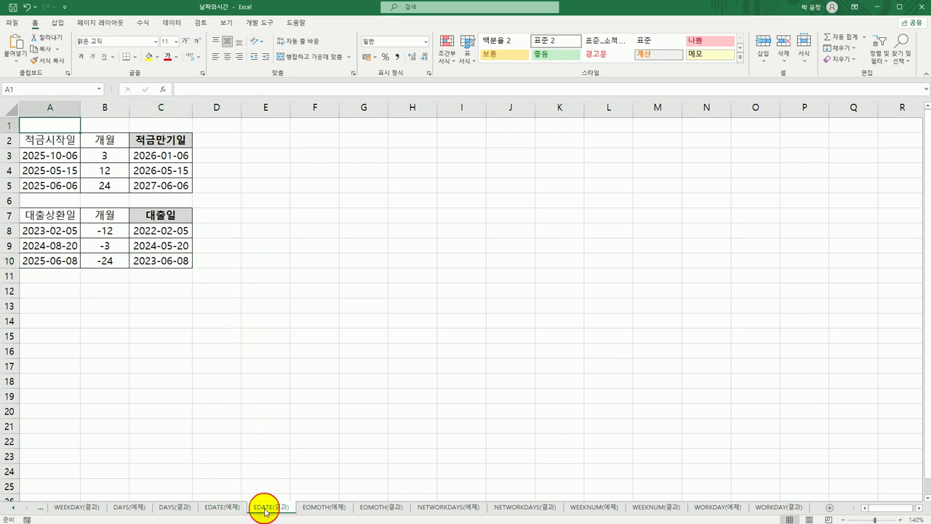
Step: Open the EOMOTH(예제) sheet and examine the 마지막 날짜 and 개월 cells in row 3
{"action": "left_click", "coordinate": [309, 513]}
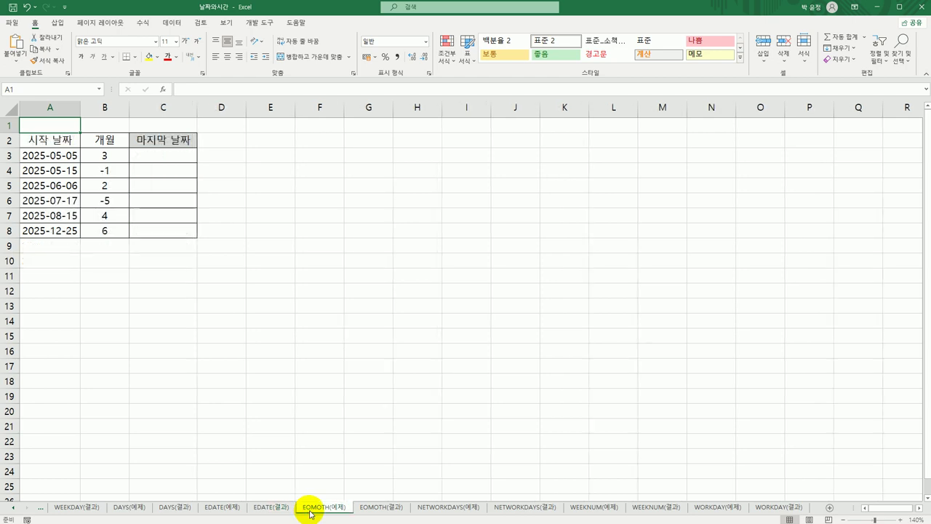
{"action": "left_click", "coordinate": [173, 156]}
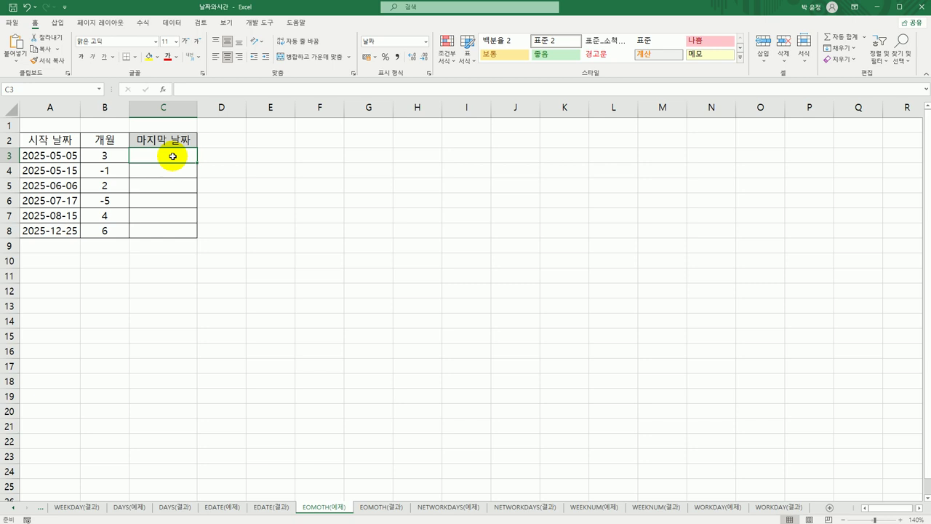
{"action": "left_click", "coordinate": [115, 155]}
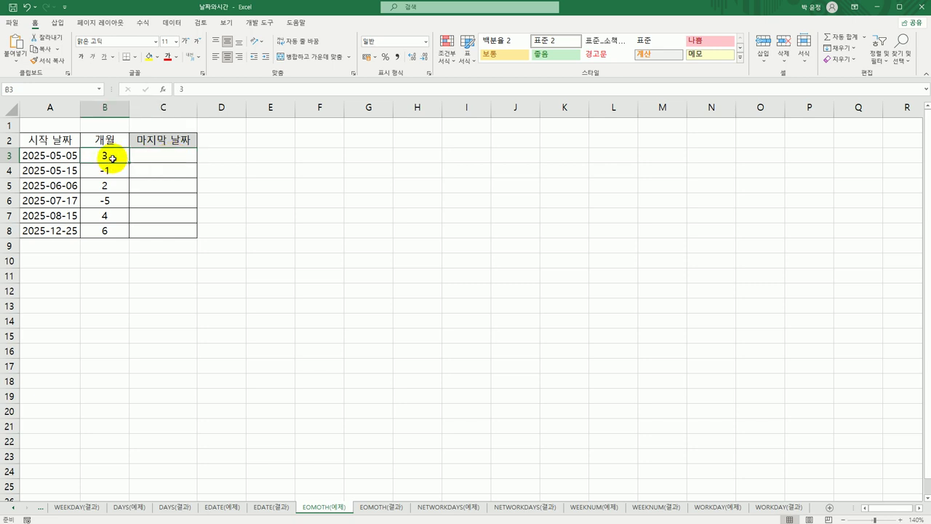
Step: Enter an EOMONTH formula in C3 with A3 as the start date and B3 as the months
{"action": "left_click", "coordinate": [178, 160]}
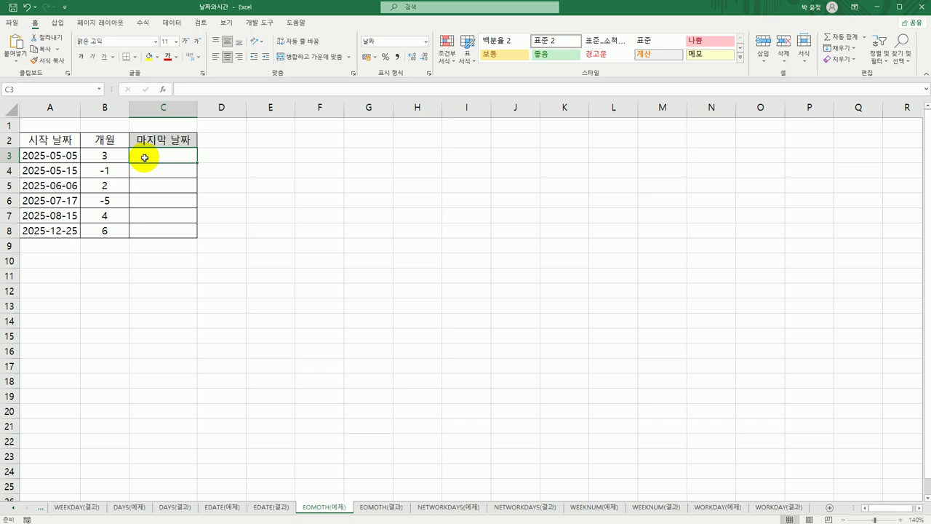
{"action": "type", "text": "=eo"}
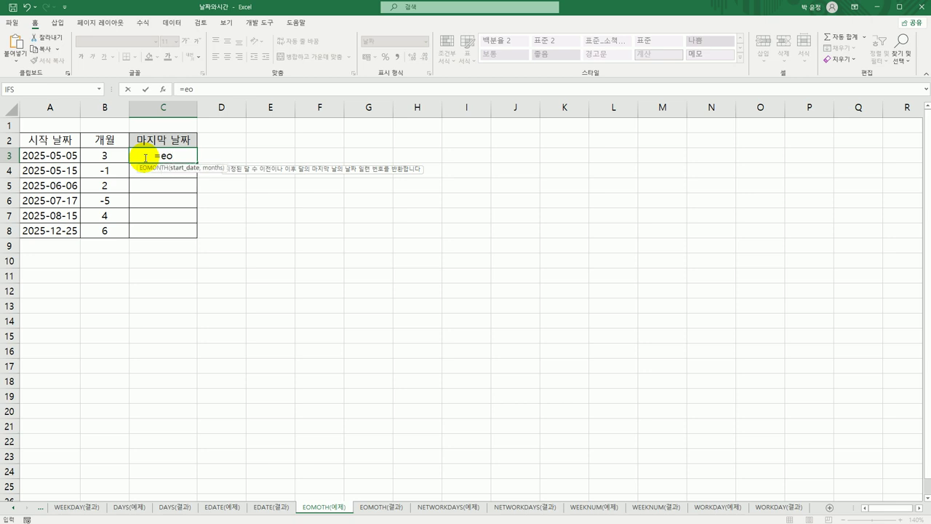
{"action": "key", "text": "Tab"}
{"action": "left_click", "coordinate": [67, 152]}
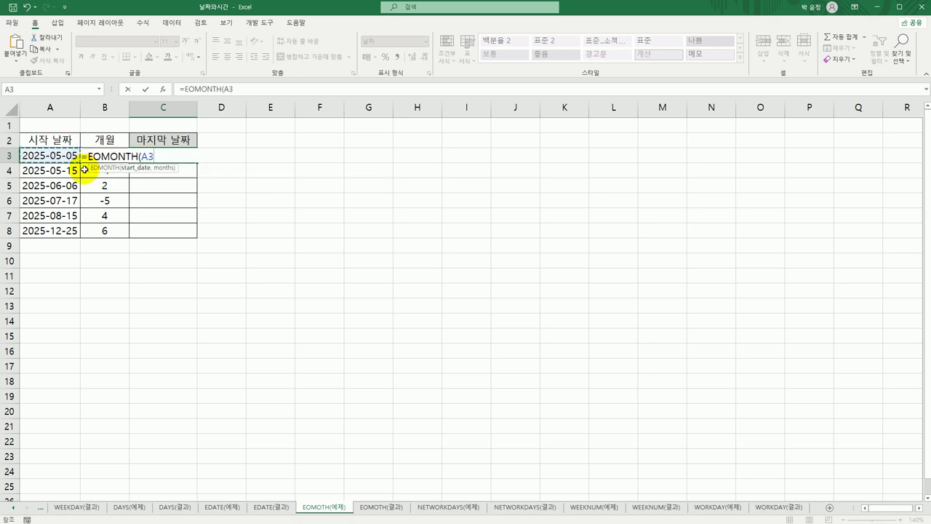
{"action": "type", "text": ","}
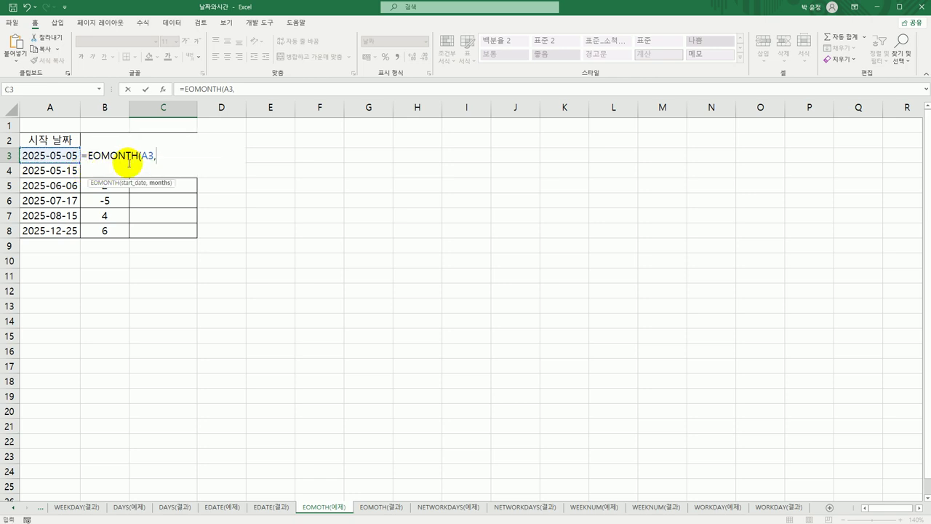
{"action": "left_click", "coordinate": [92, 125]}
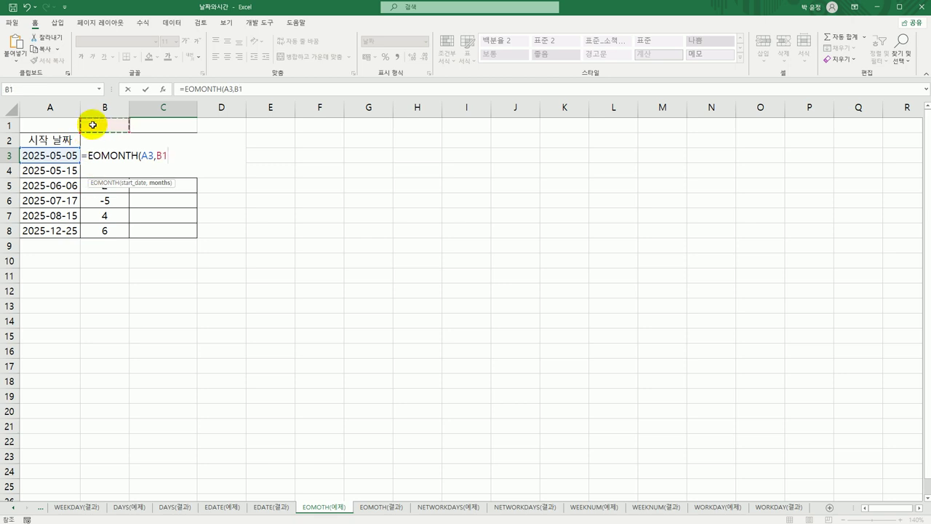
{"action": "key", "text": "BackSpace"}
{"action": "type", "text": "3"}
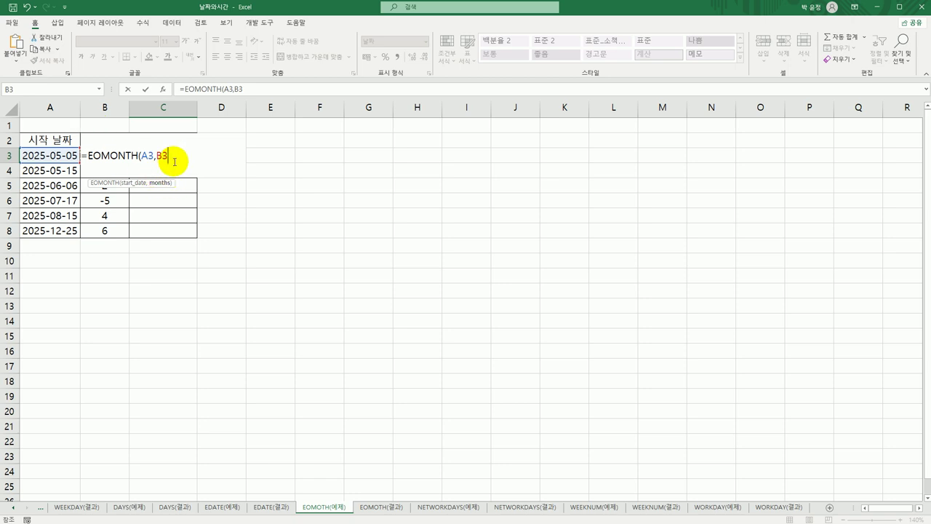
{"action": "type", "text": ")"}
{"action": "key", "text": "Return"}
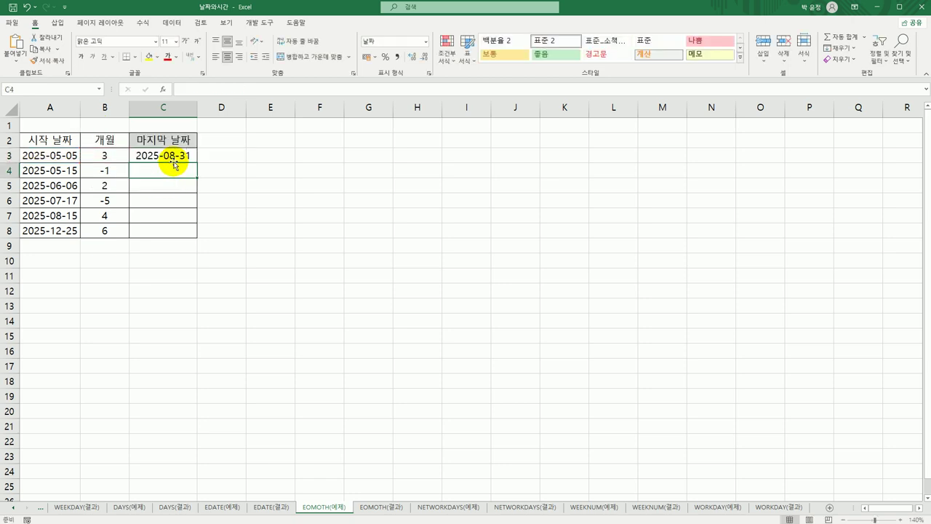
Step: Fill the 마지막 날짜 formula from C3 down to C8 and compare the dates with the EOMOTH(결과) sheet
{"action": "left_click", "coordinate": [173, 155]}
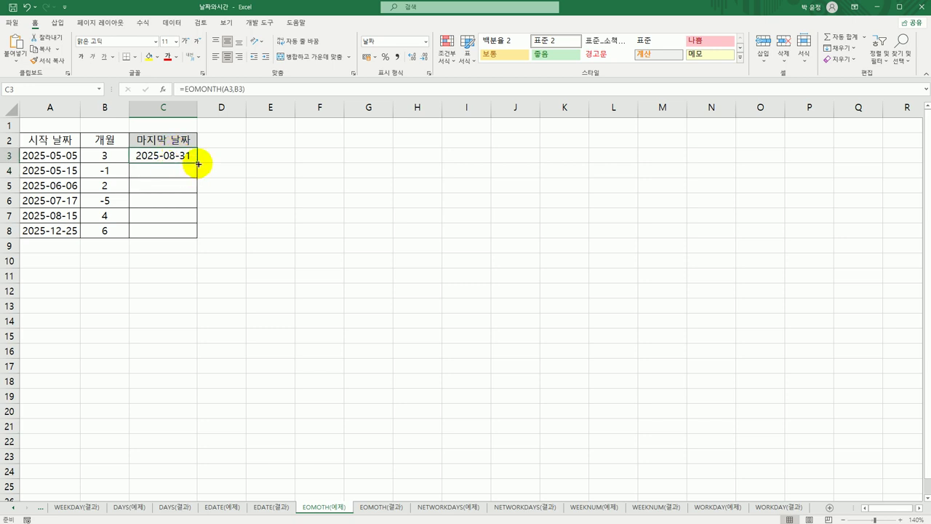
{"action": "left_click_drag", "start_coordinate": [198, 164], "coordinate": [193, 234]}
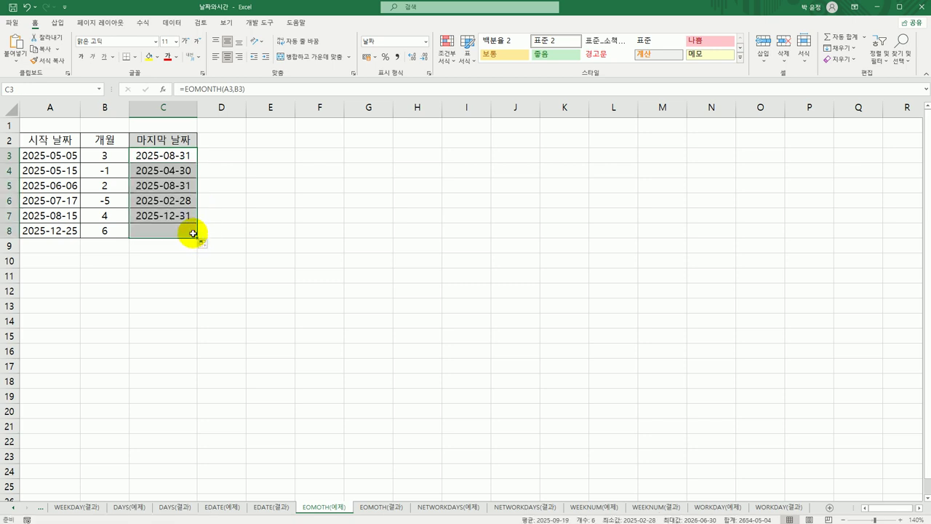
{"action": "left_click", "coordinate": [190, 231]}
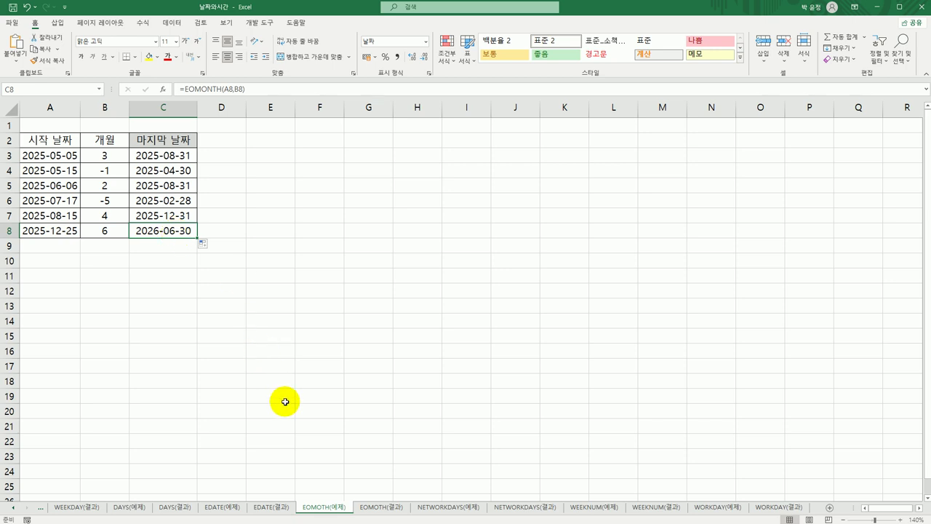
{"action": "left_click", "coordinate": [371, 507]}
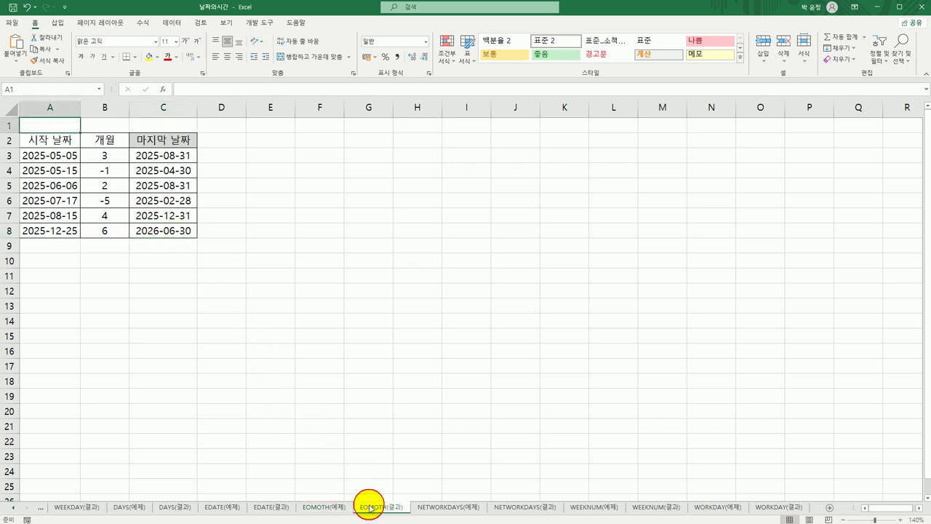
Step: Open the NETWORKDAYS(예제) sheet and auto-fit column A so the full dates fit
{"action": "left_click", "coordinate": [446, 514]}
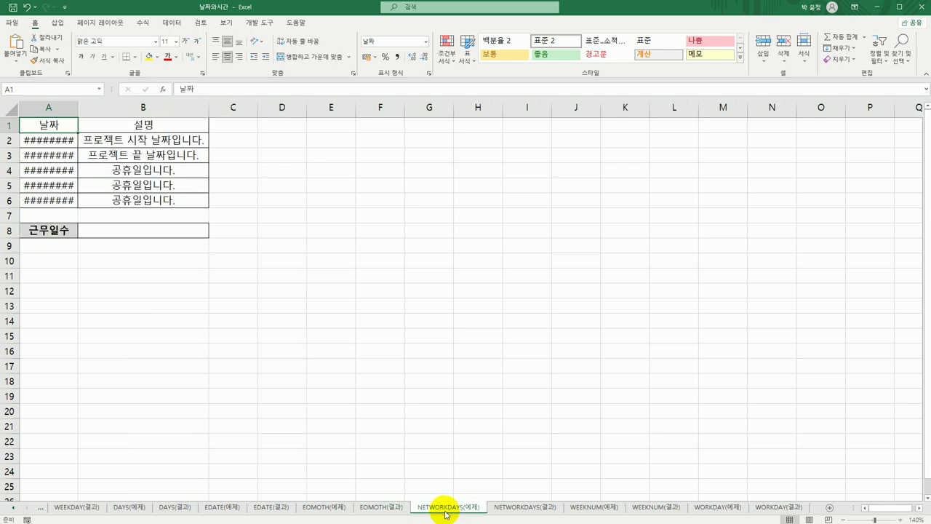
{"action": "double_click", "coordinate": [80, 109]}
{"action": "left_click", "coordinate": [131, 230]}
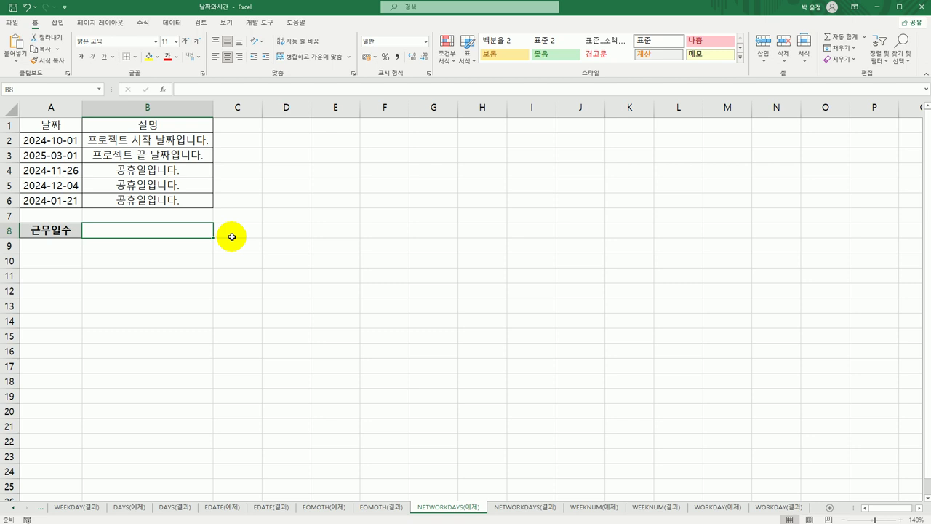
Step: Examine the project start date, end date and holiday dates in cells A2 to A6
{"action": "left_click", "coordinate": [64, 139]}
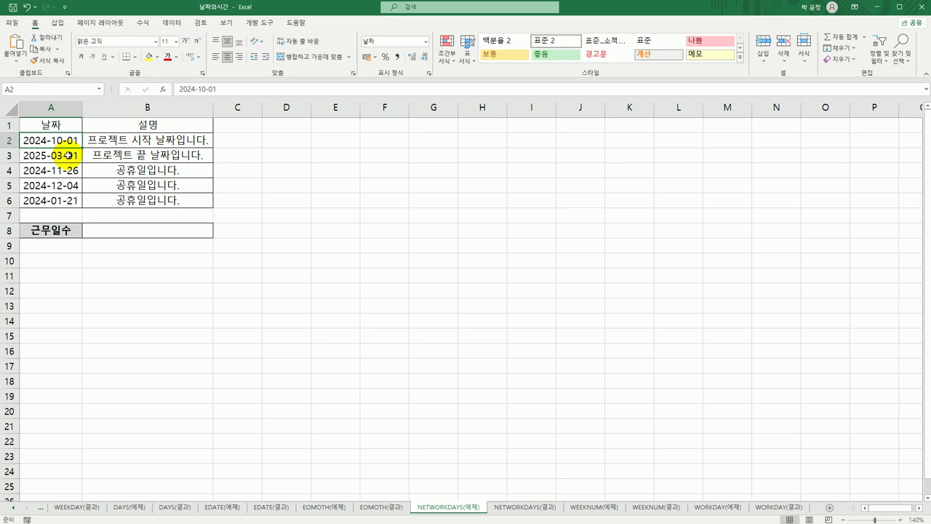
{"action": "left_click", "coordinate": [67, 155]}
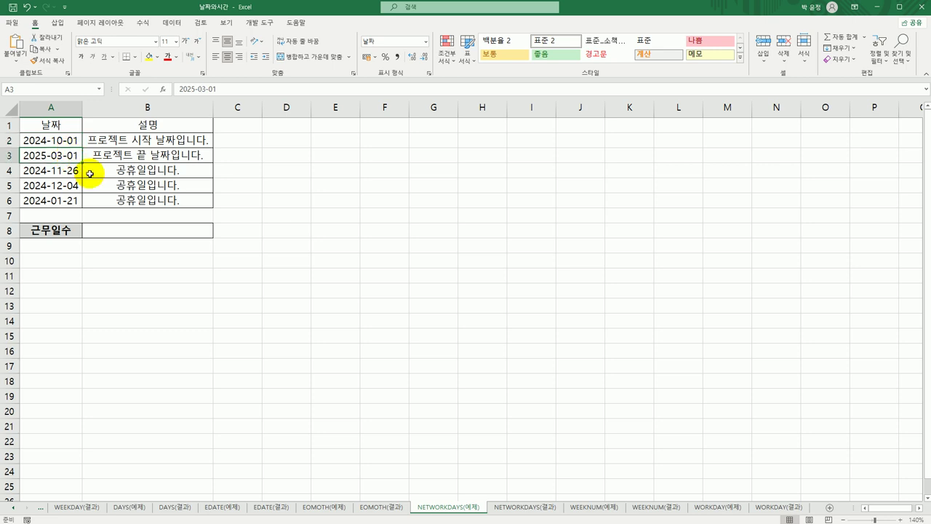
{"action": "left_click", "coordinate": [77, 170]}
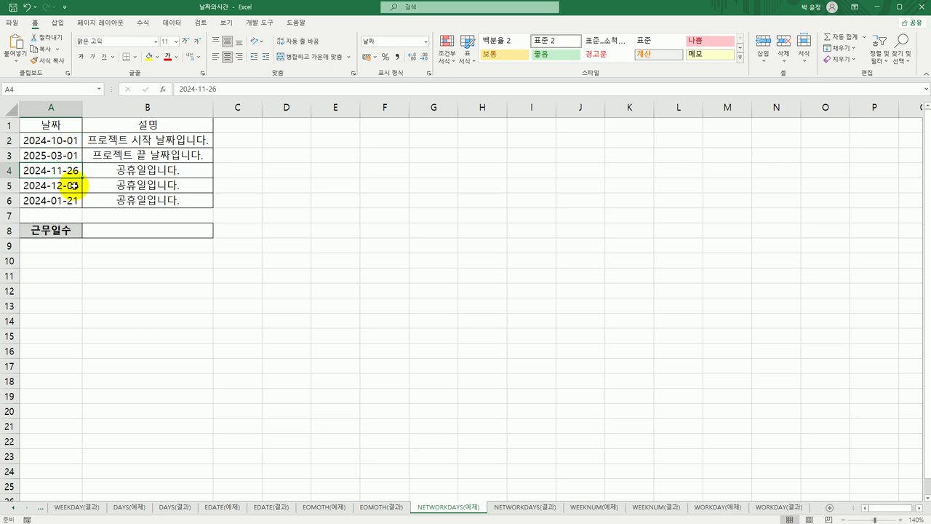
{"action": "left_click", "coordinate": [73, 185]}
{"action": "left_click", "coordinate": [71, 199]}
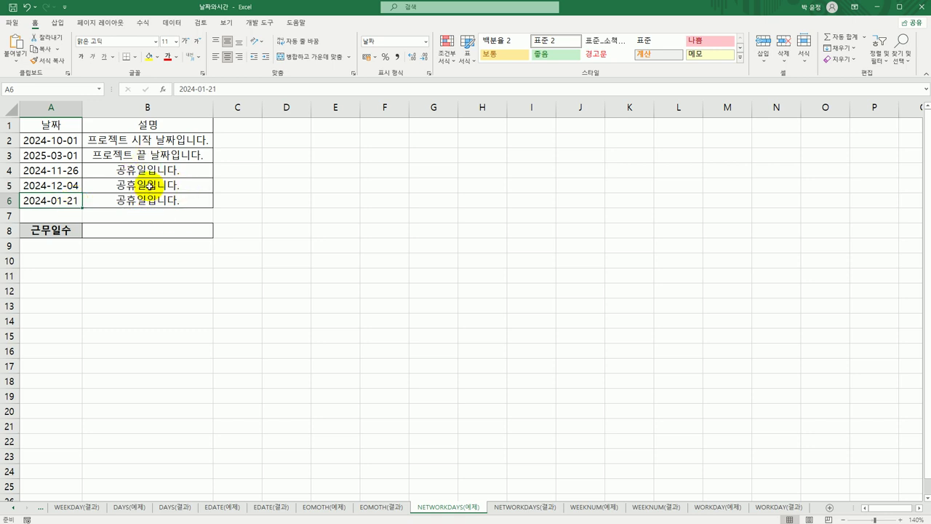
Step: Enter a NETWORKDAYS formula in B8 with A2 as the start date, A3 as the end date and A4:A6 as the holidays
{"action": "left_click", "coordinate": [149, 229]}
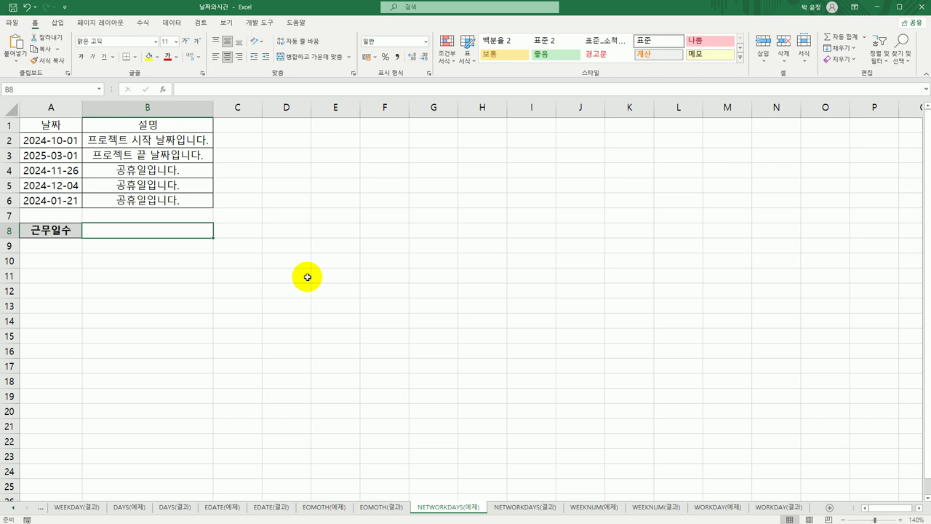
{"action": "type", "text": "=n"}
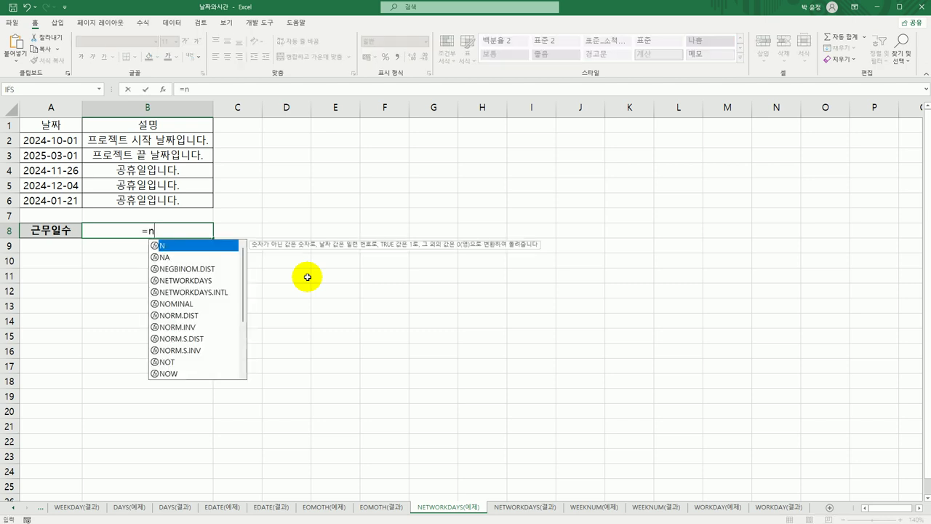
{"action": "type", "text": "e"}
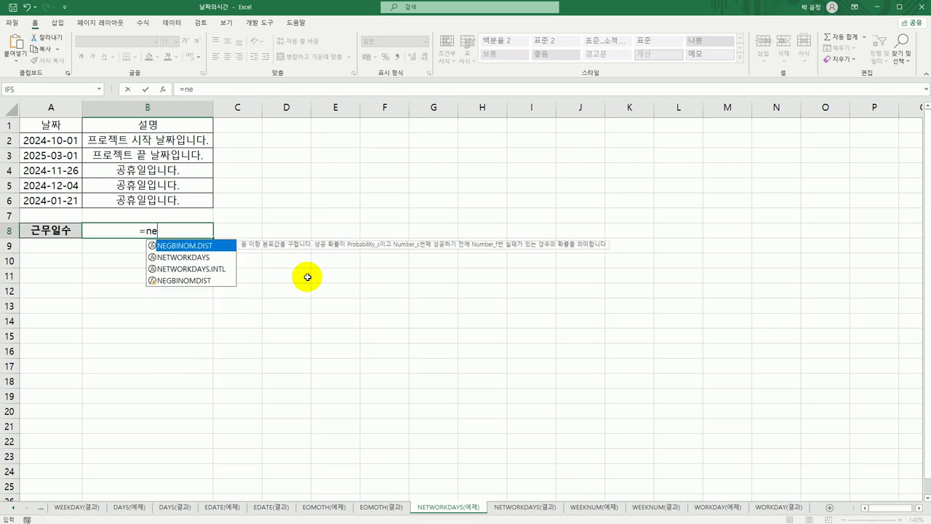
{"action": "type", "text": "t"}
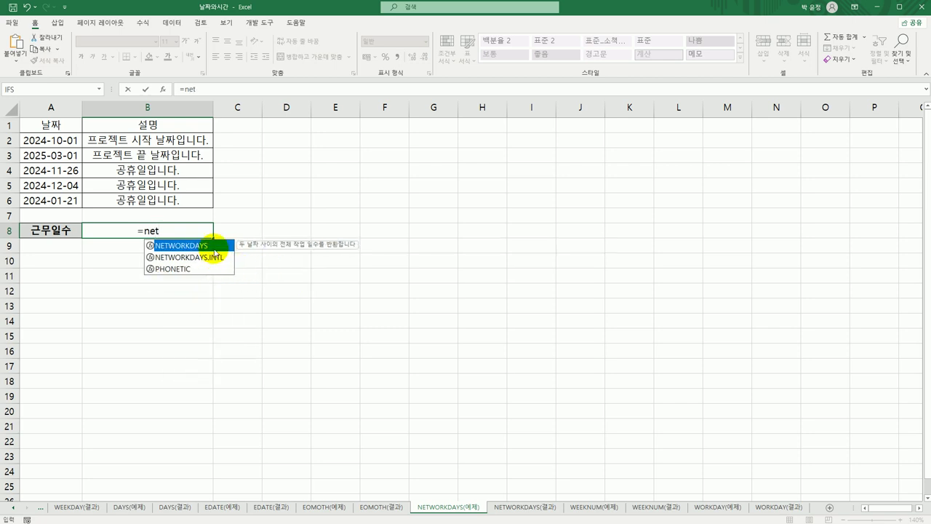
{"action": "double_click", "coordinate": [214, 248]}
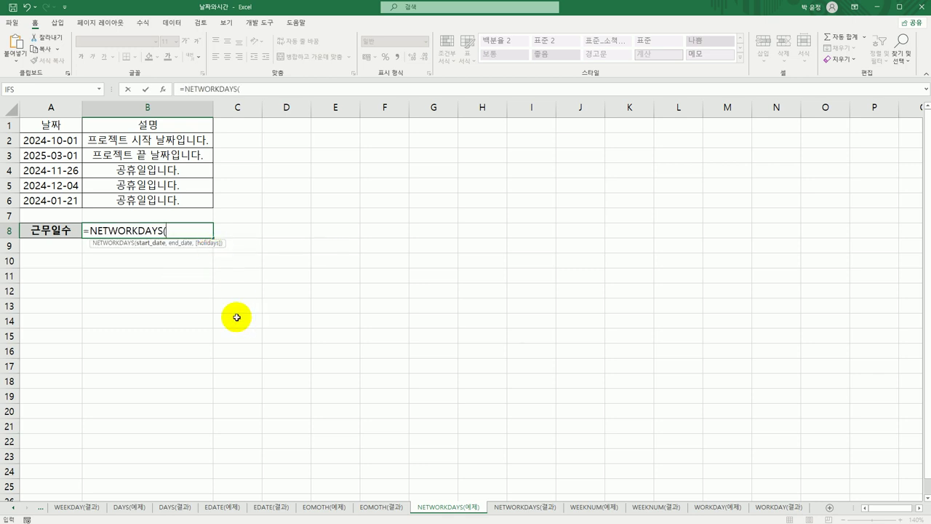
{"action": "left_click", "coordinate": [58, 140]}
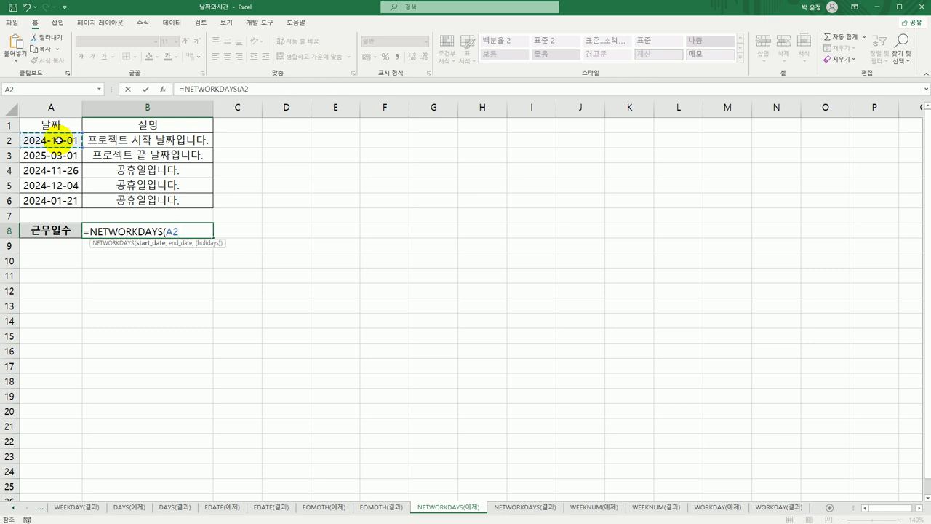
{"action": "type", "text": ","}
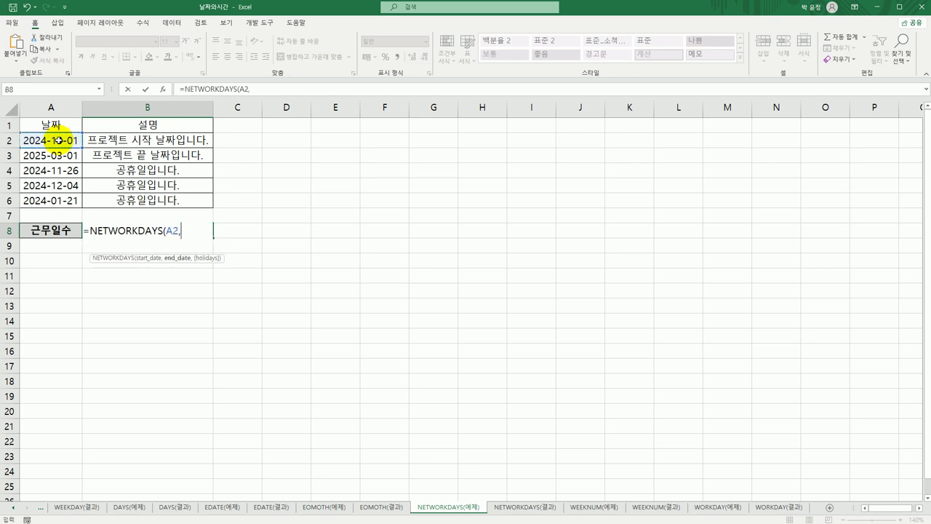
{"action": "left_click", "coordinate": [58, 155]}
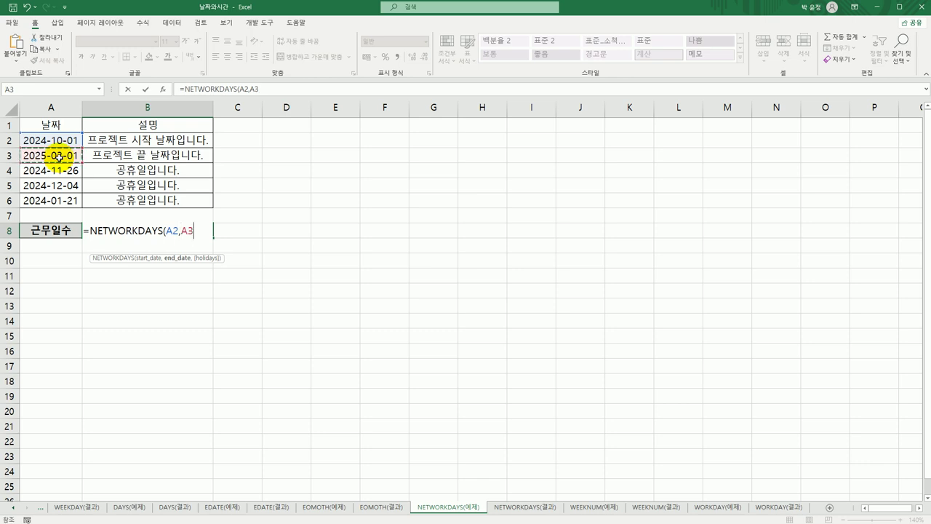
{"action": "type", "text": ","}
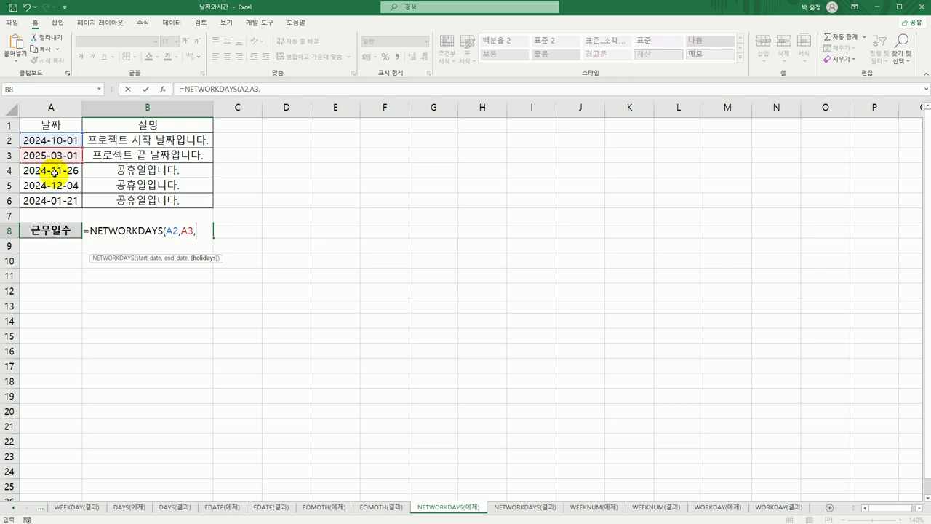
{"action": "left_click_drag", "start_coordinate": [54, 173], "coordinate": [56, 195]}
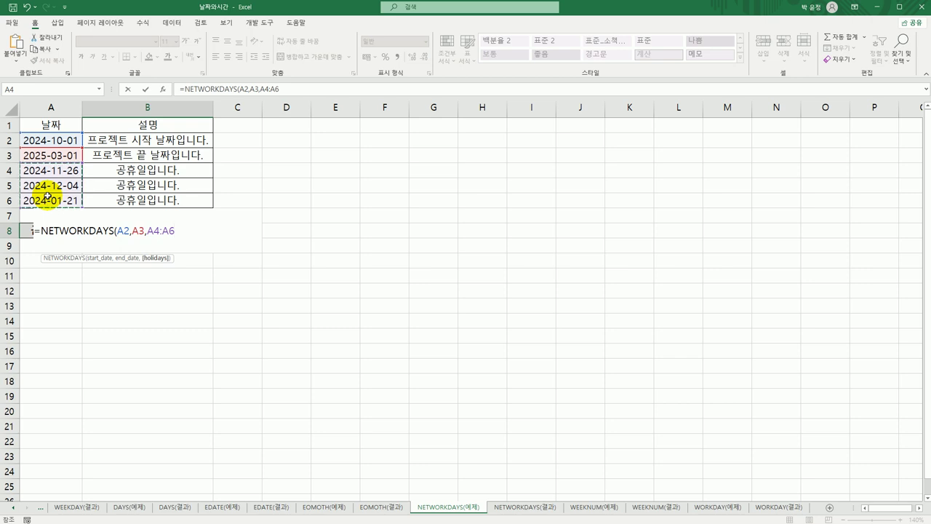
{"action": "type", "text": ")"}
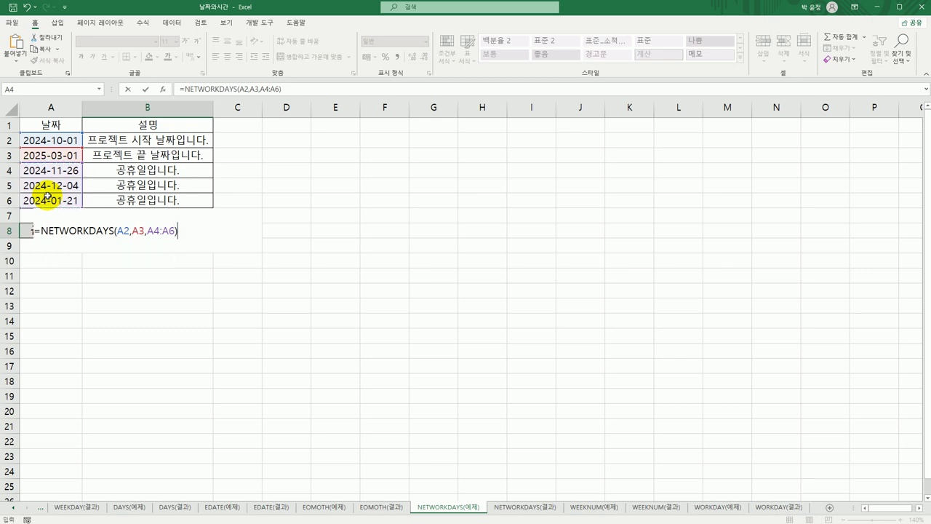
{"action": "key", "text": "Return"}
{"action": "key", "text": "Up"}
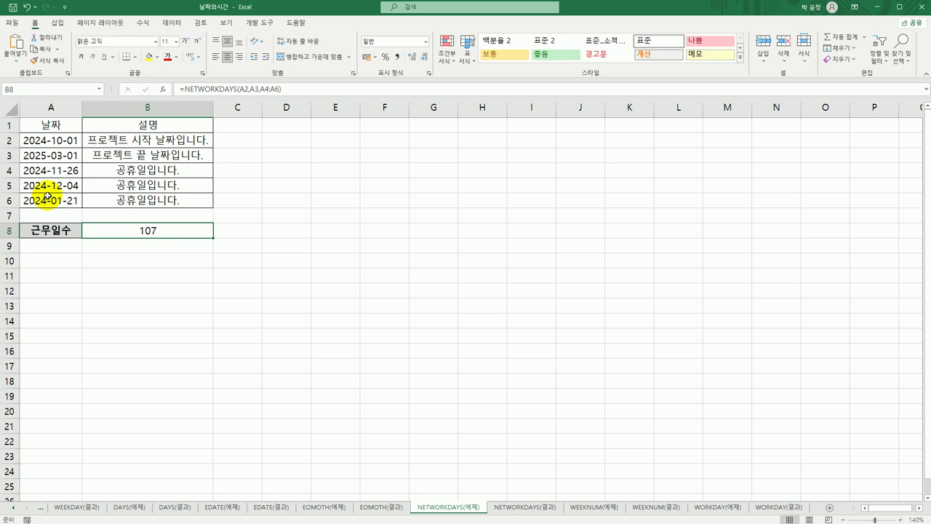
Step: Auto-fit column A on the NETWORKDAYS(결과) sheet to compare the 근무일수, and on the WEEKNUM(예제) sheet
{"action": "left_click", "coordinate": [512, 513]}
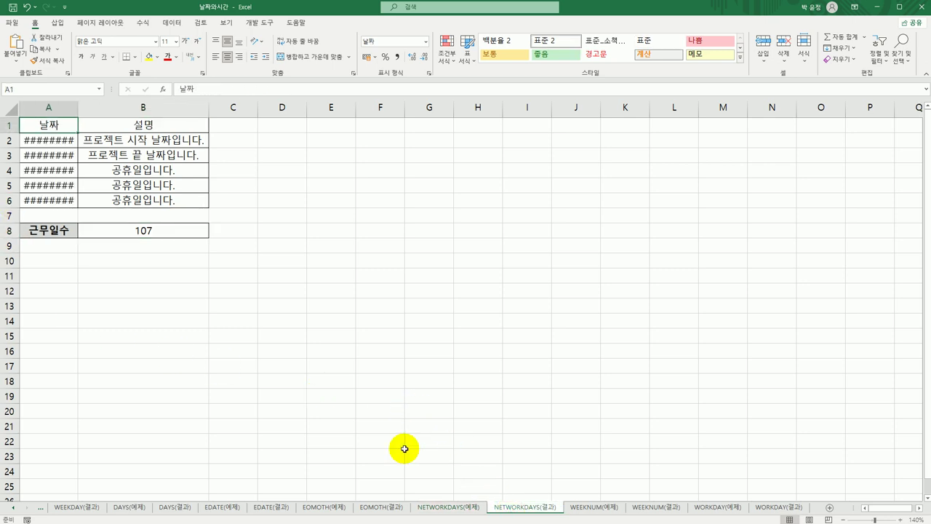
{"action": "double_click", "coordinate": [78, 111]}
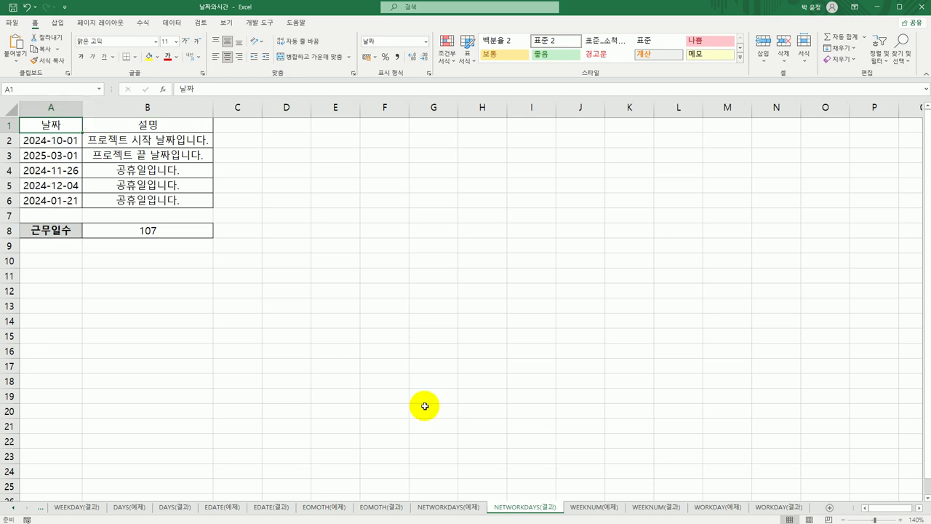
{"action": "left_click", "coordinate": [587, 513]}
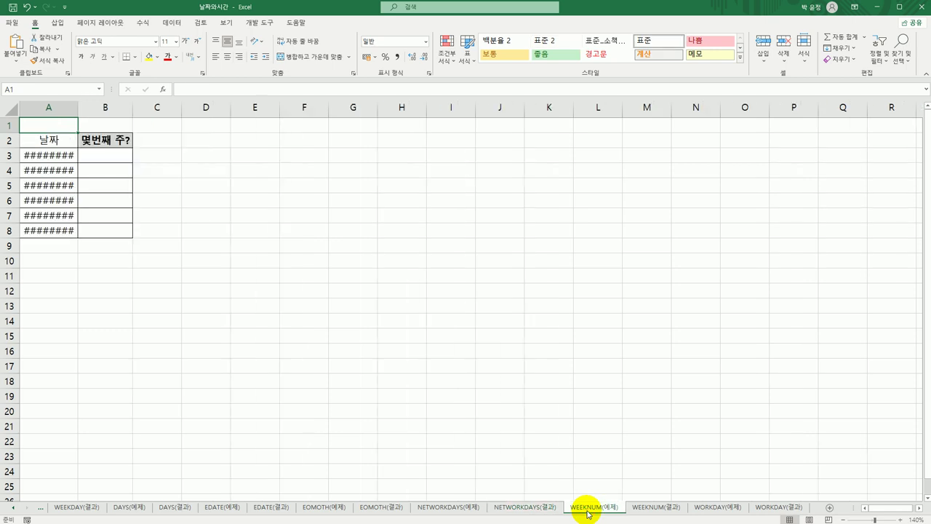
{"action": "double_click", "coordinate": [78, 108]}
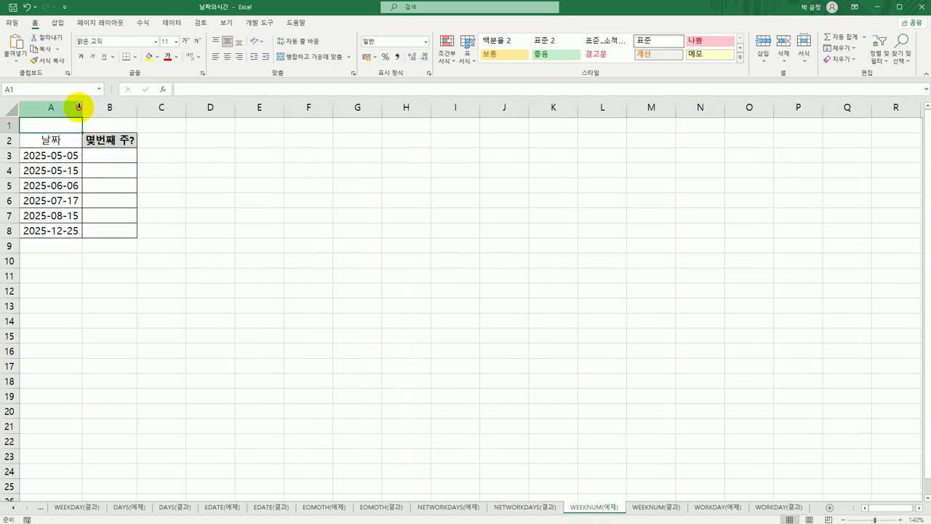
Step: Enter a WEEKNUM formula in B3 with A3 as the date and return type 1, for weeks starting on 일요일
{"action": "left_click", "coordinate": [114, 161]}
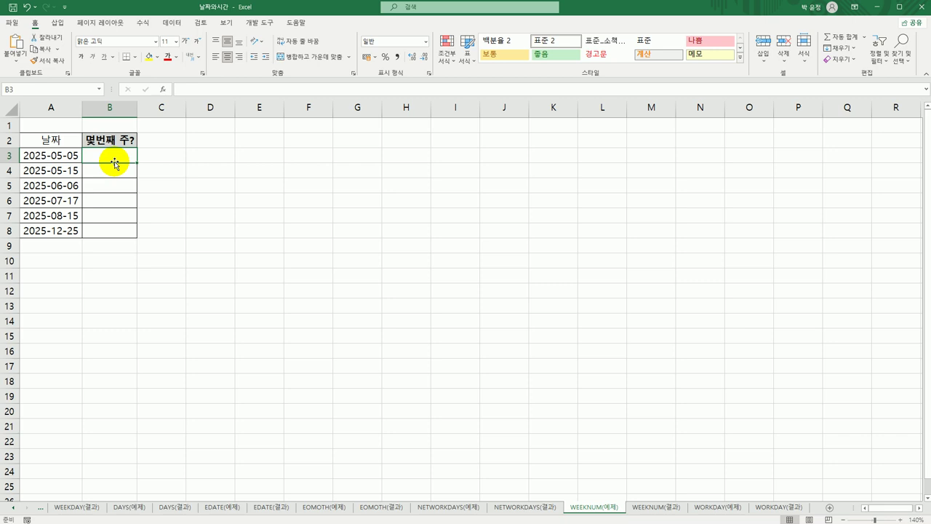
{"action": "type", "text": "="}
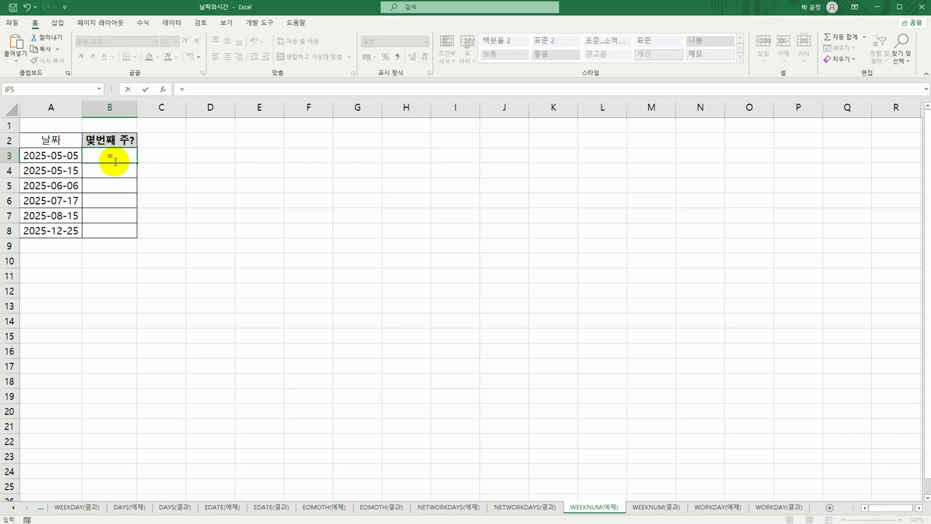
{"action": "type", "text": "w"}
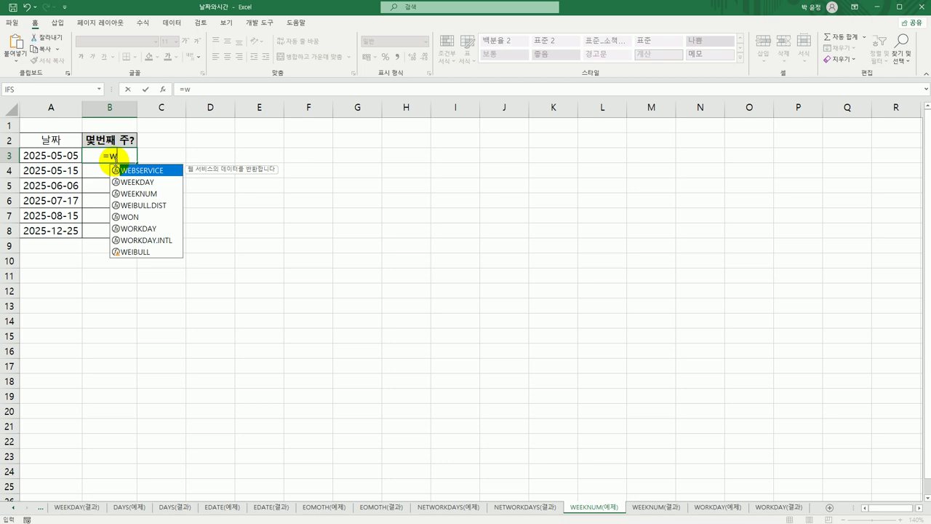
{"action": "key", "text": "Down"}
{"action": "key", "text": "Down"}
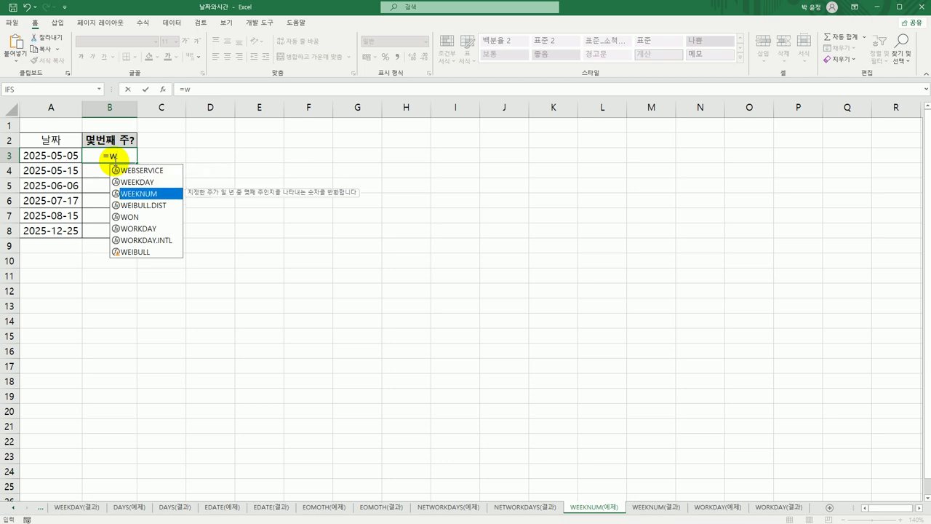
{"action": "double_click", "coordinate": [148, 195]}
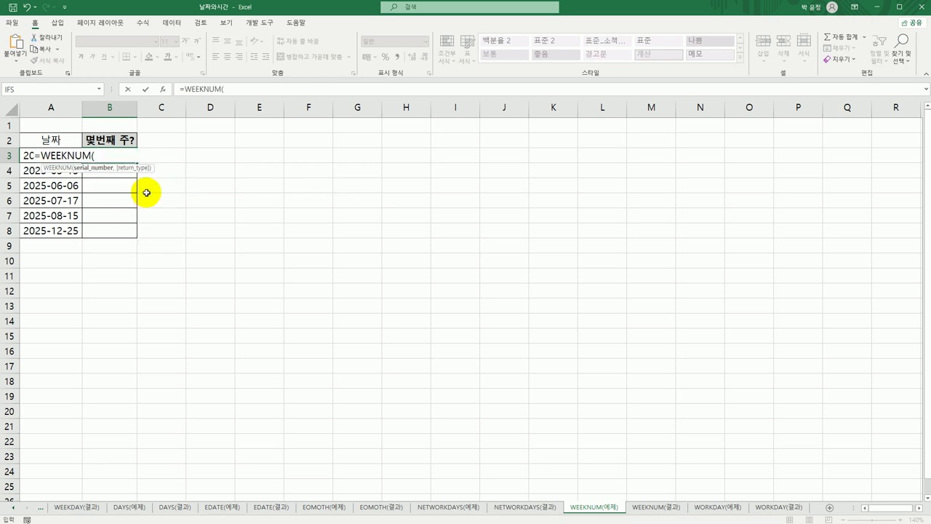
{"action": "left_click", "coordinate": [25, 155]}
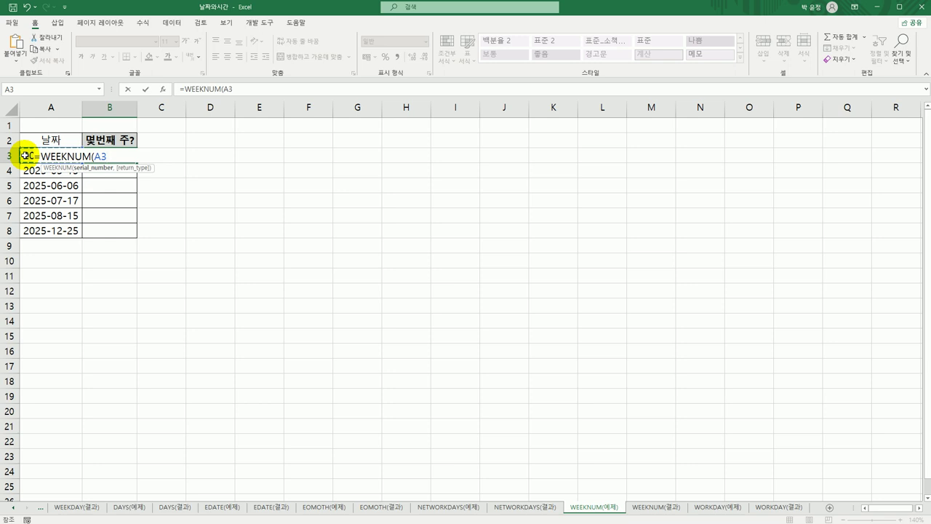
{"action": "type", "text": ",1"}
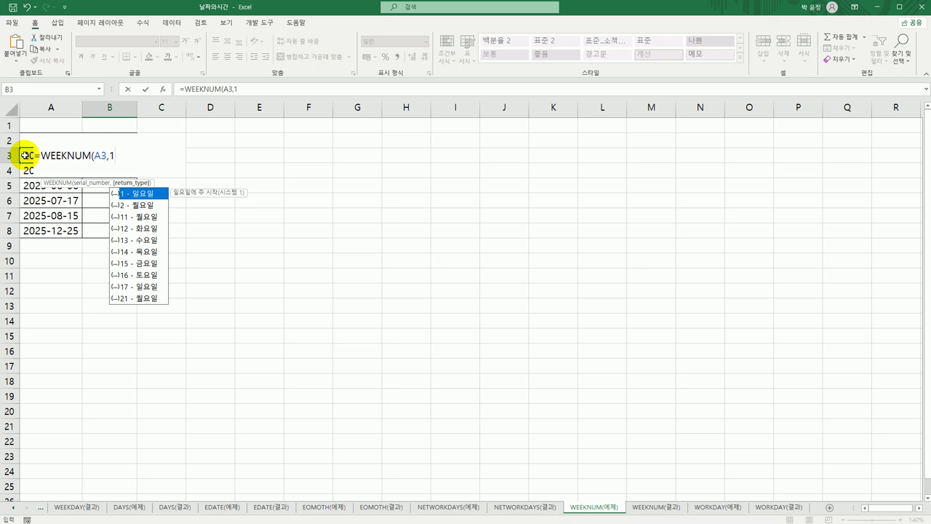
{"action": "type", "text": ")"}
{"action": "key", "text": "Return"}
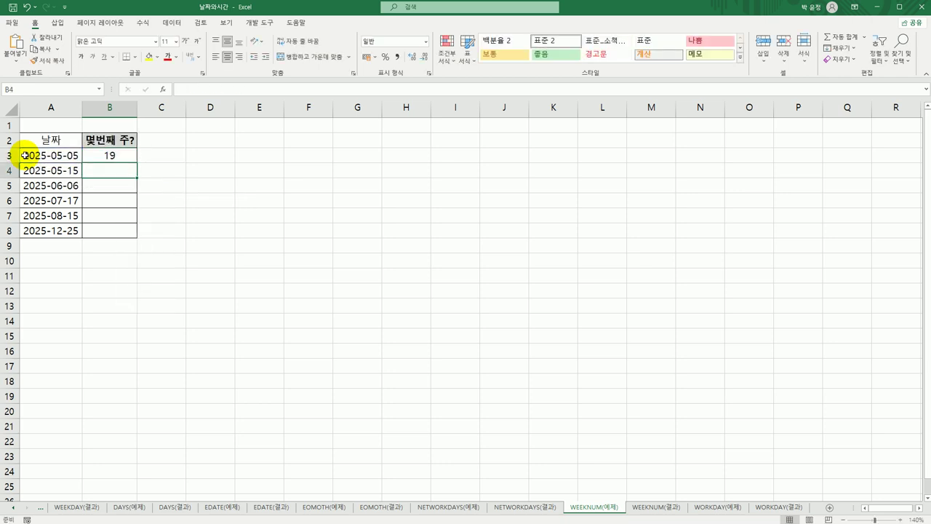
Step: Fill the 몇번째 주? formula from B3 down to B8 and compare with the WEEKNUM(결과) sheet, auto-fitting its column A
{"action": "left_click", "coordinate": [133, 152]}
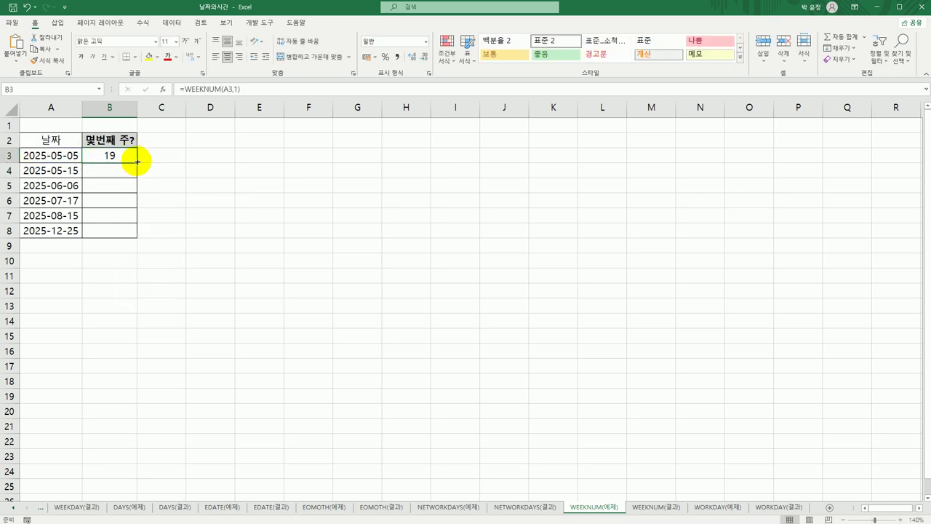
{"action": "left_click_drag", "start_coordinate": [136, 162], "coordinate": [128, 235]}
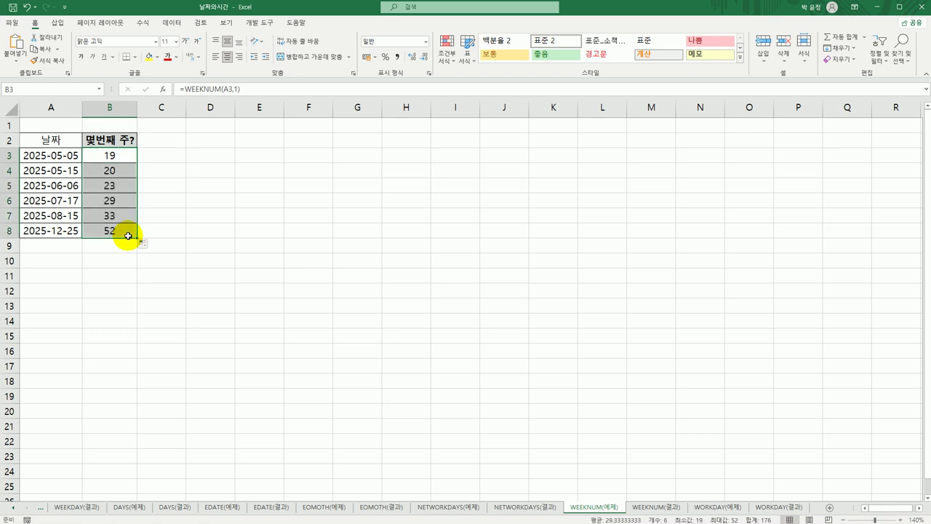
{"action": "left_click", "coordinate": [111, 156]}
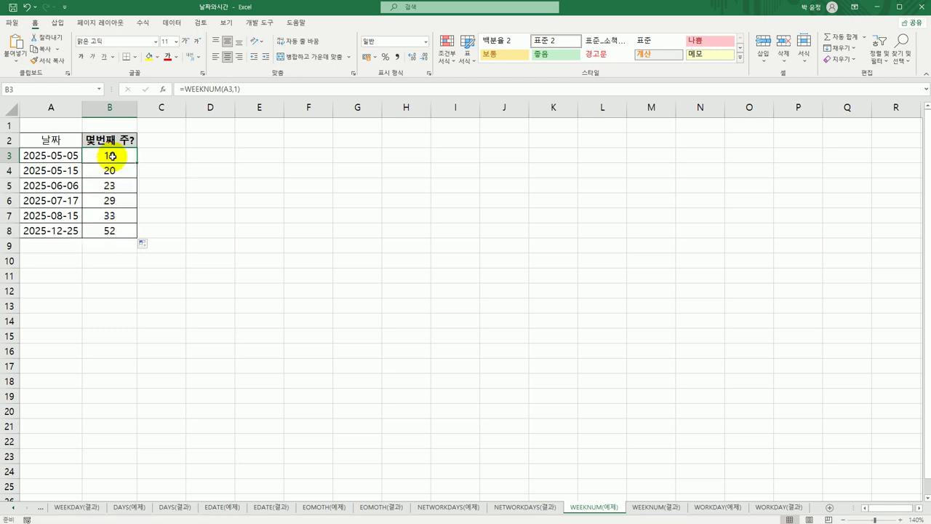
{"action": "left_click", "coordinate": [650, 509]}
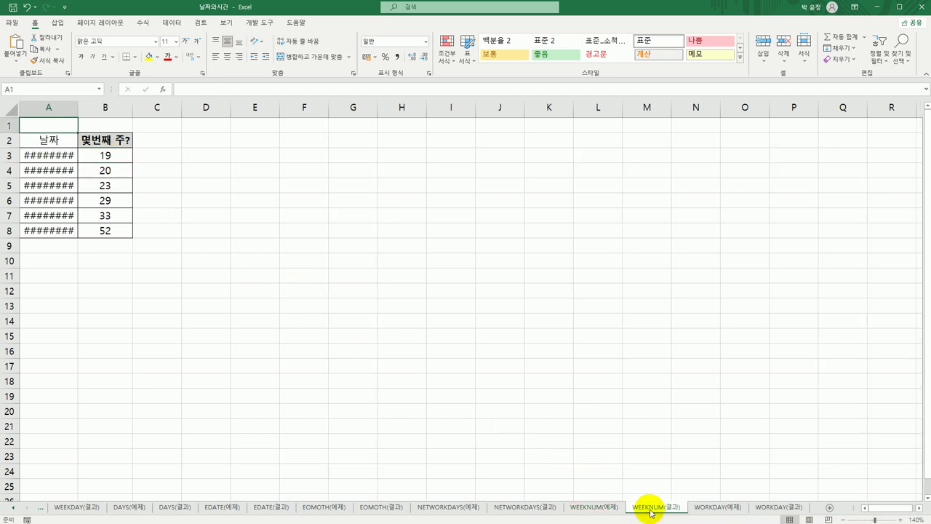
{"action": "double_click", "coordinate": [77, 112]}
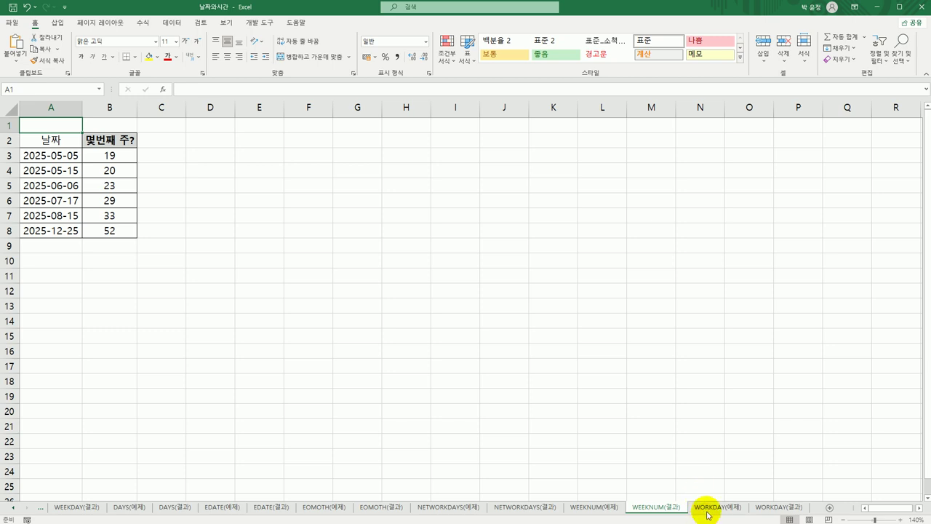
Step: Open the WORKDAY(예제) sheet and review the start date and the two holidays in row 3
{"action": "left_click", "coordinate": [707, 509]}
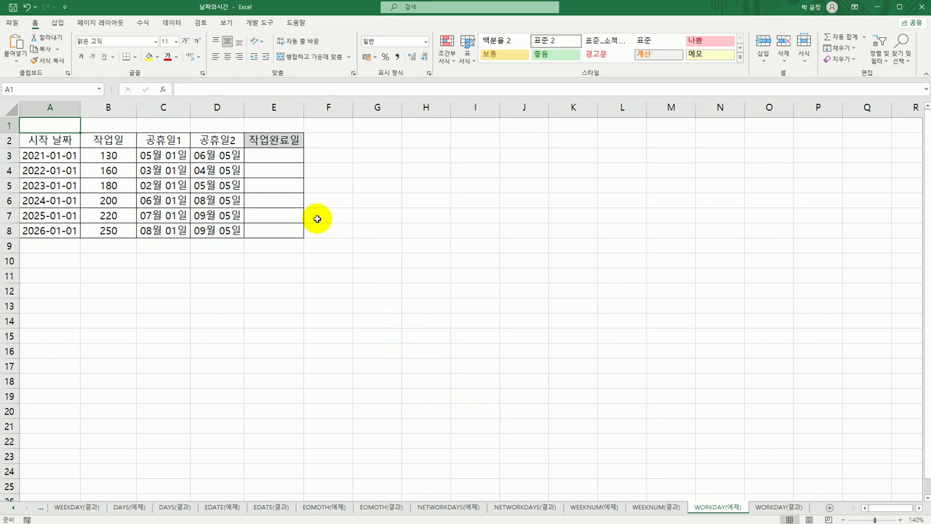
{"action": "left_click", "coordinate": [284, 160]}
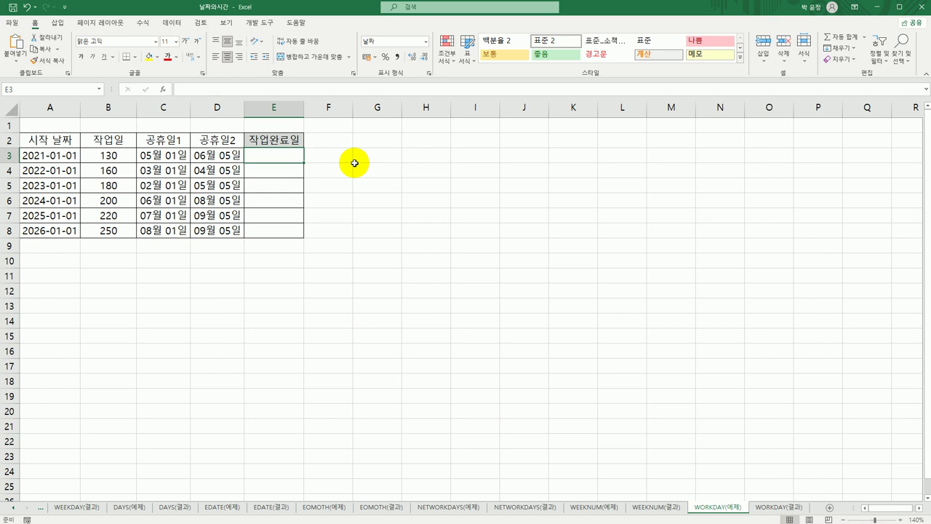
{"action": "left_click", "coordinate": [72, 155]}
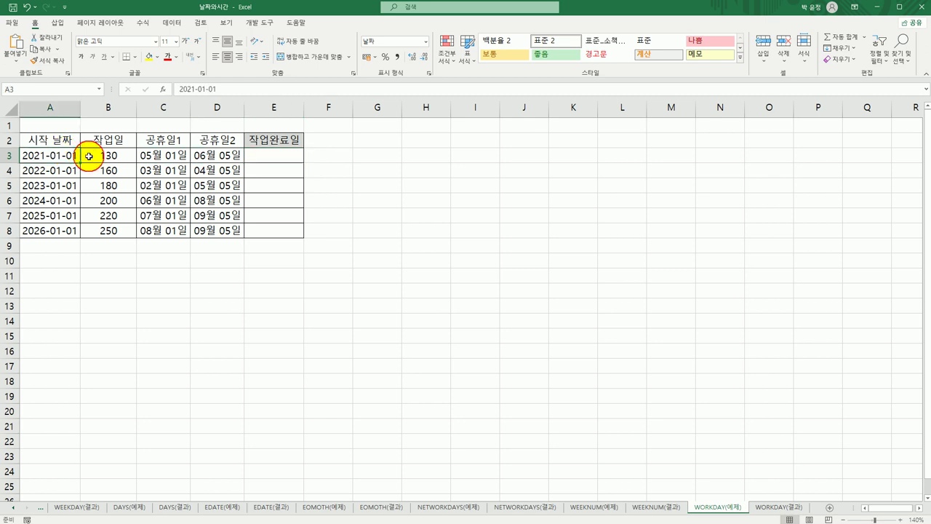
{"action": "left_click", "coordinate": [164, 155]}
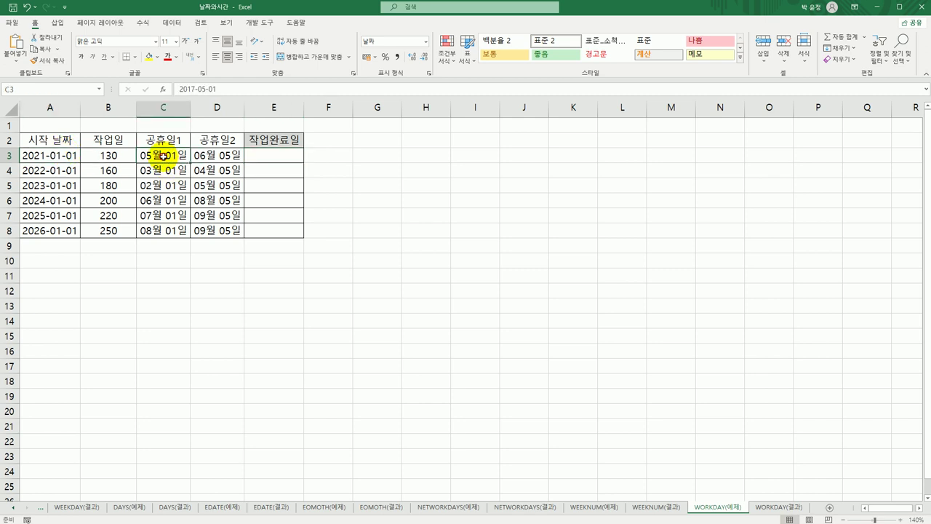
{"action": "left_click", "coordinate": [217, 155]}
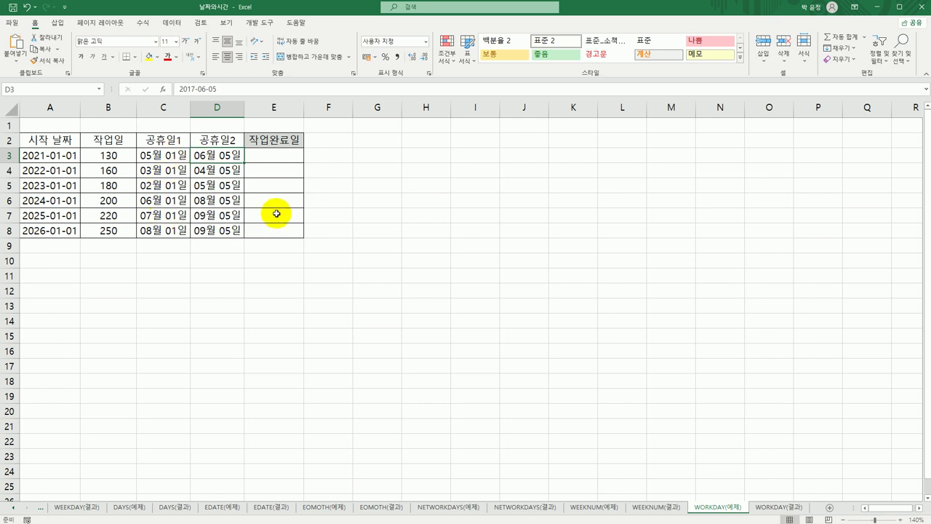
Step: Enter a WORKDAY formula in E3 with A3 as the start date, B3 as the days and C3:D3 as the holidays
{"action": "left_click", "coordinate": [285, 155]}
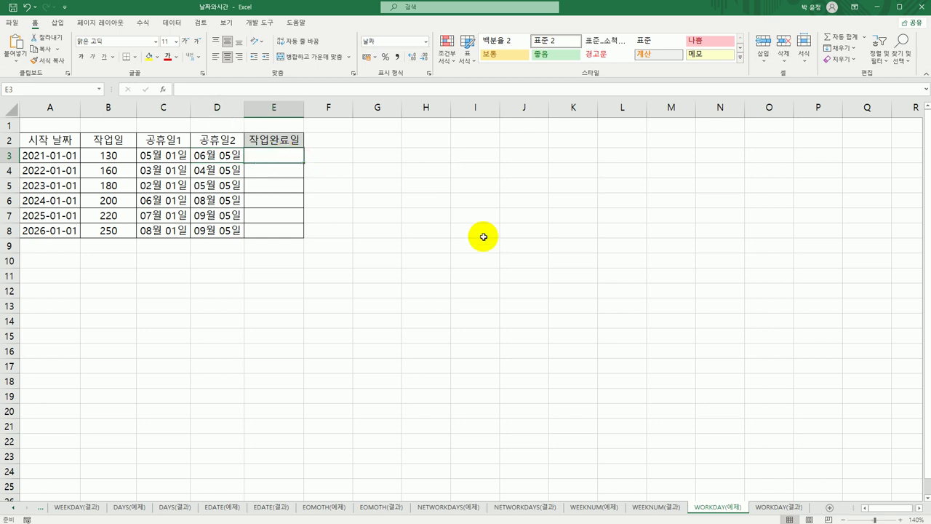
{"action": "type", "text": "=wo"}
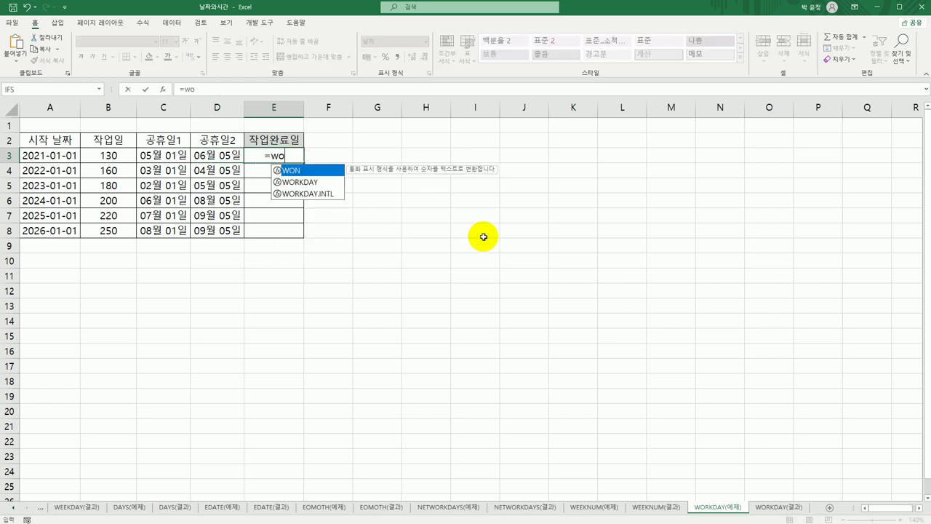
{"action": "type", "text": "rk"}
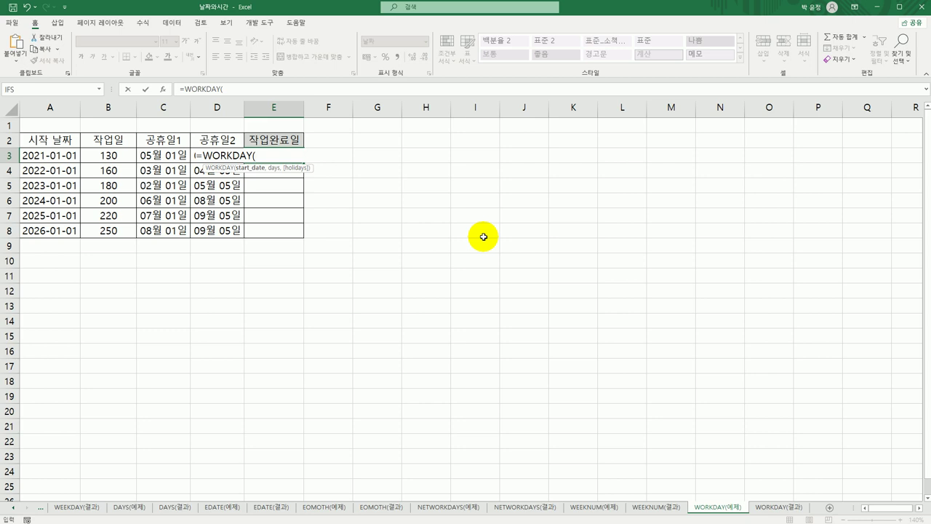
{"action": "left_click", "coordinate": [71, 154]}
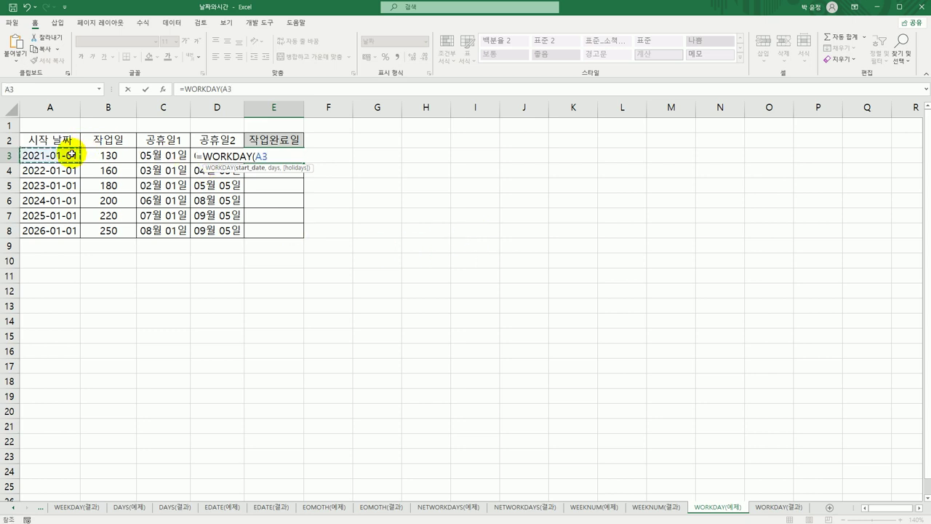
{"action": "type", "text": ","}
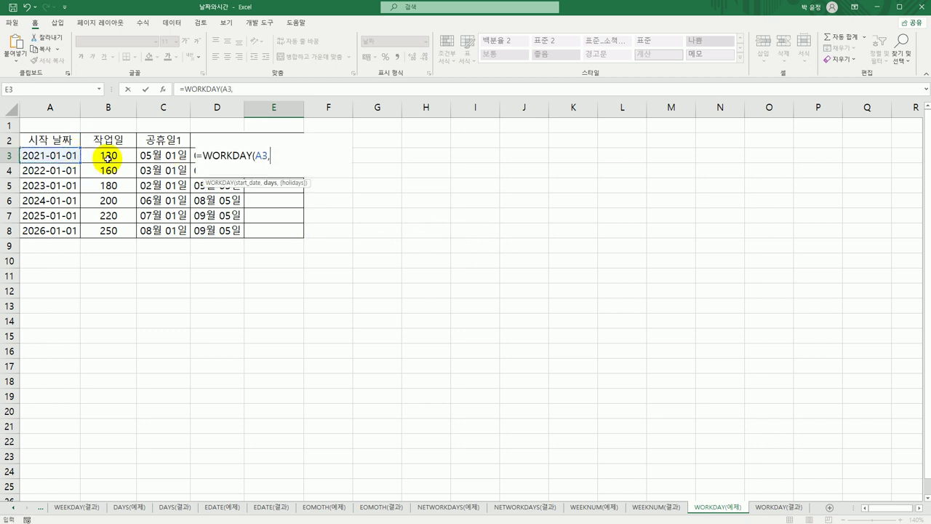
{"action": "left_click", "coordinate": [108, 156]}
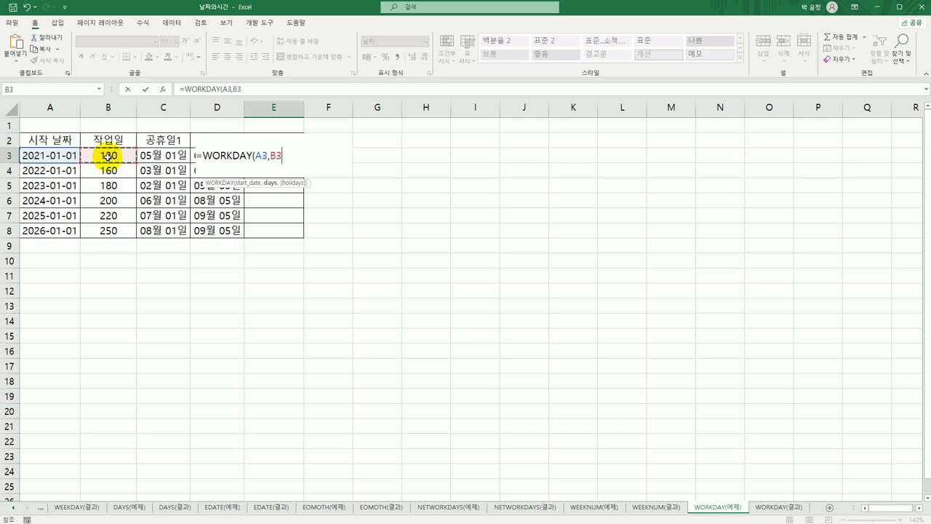
{"action": "type", "text": ","}
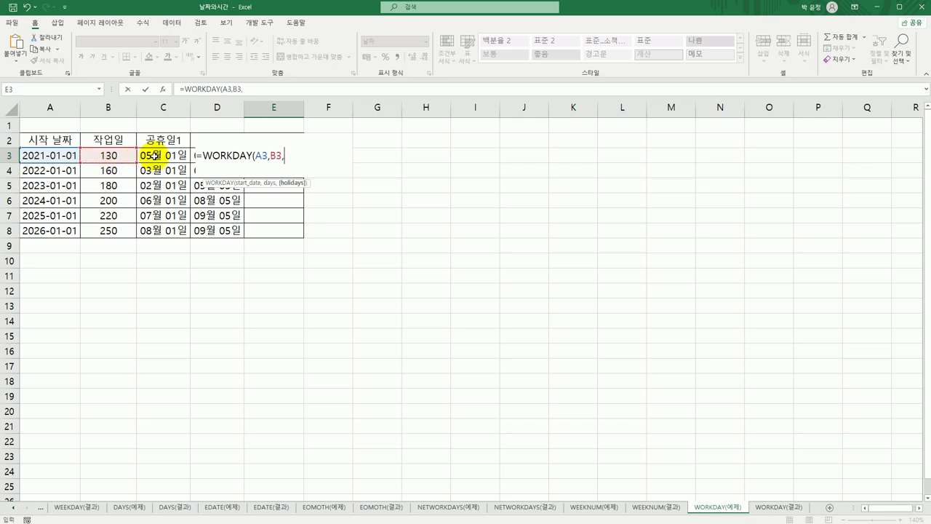
{"action": "left_click_drag", "start_coordinate": [153, 155], "coordinate": [192, 156]}
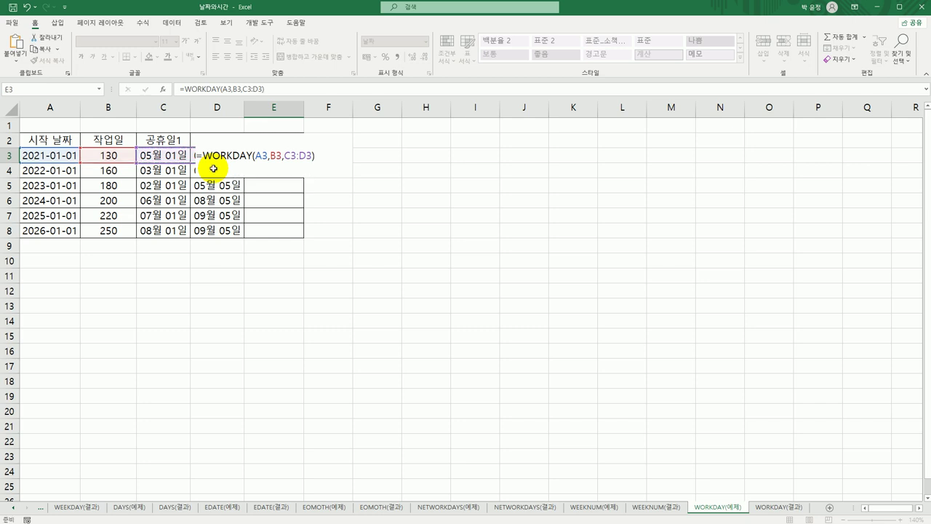
{"action": "key", "text": "Return"}
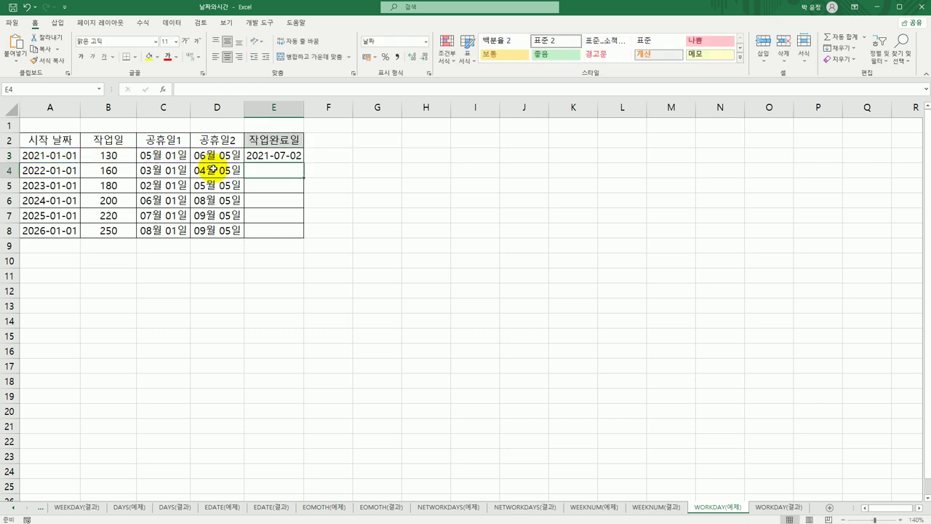
Step: Fill the 작업완료일 formula from E3 down to E8 and compare the dates with the WORKDAY(결과) sheet
{"action": "left_click", "coordinate": [71, 155]}
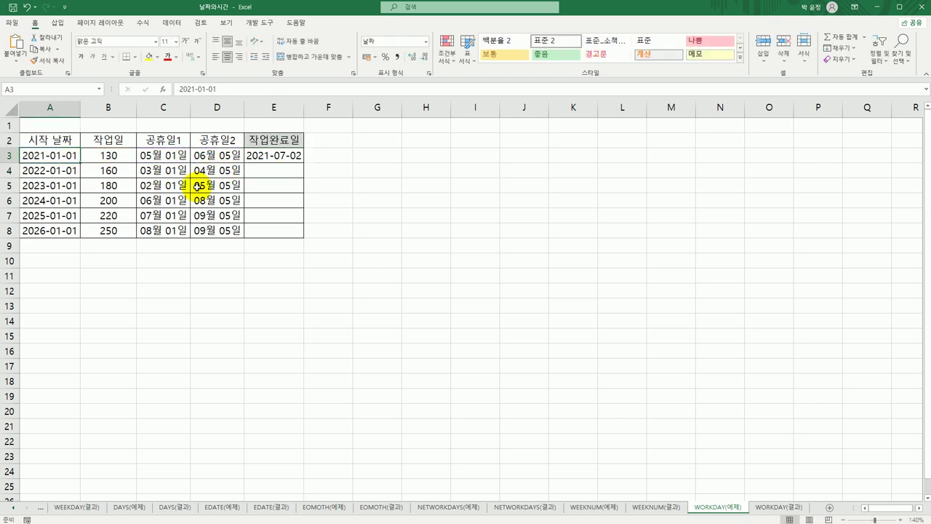
{"action": "left_click", "coordinate": [110, 154]}
{"action": "left_click", "coordinate": [297, 156]}
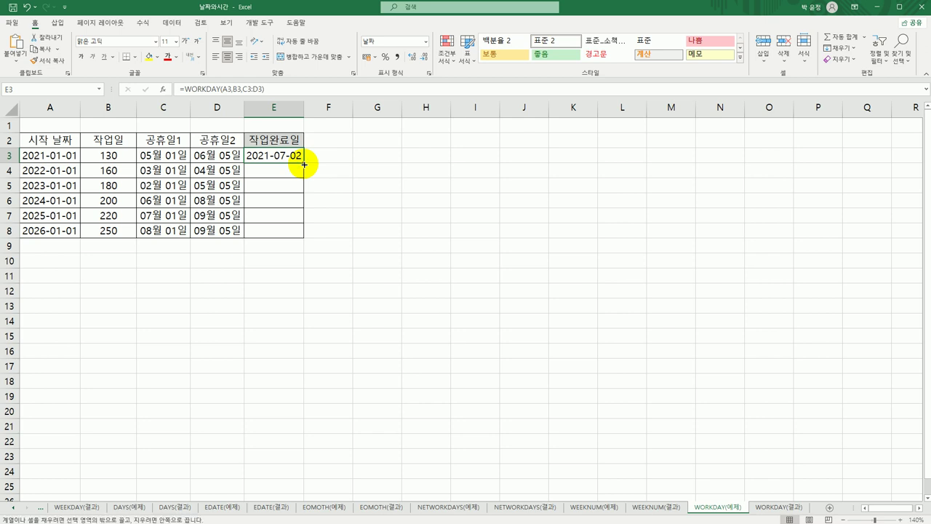
{"action": "left_click_drag", "start_coordinate": [304, 164], "coordinate": [296, 234]}
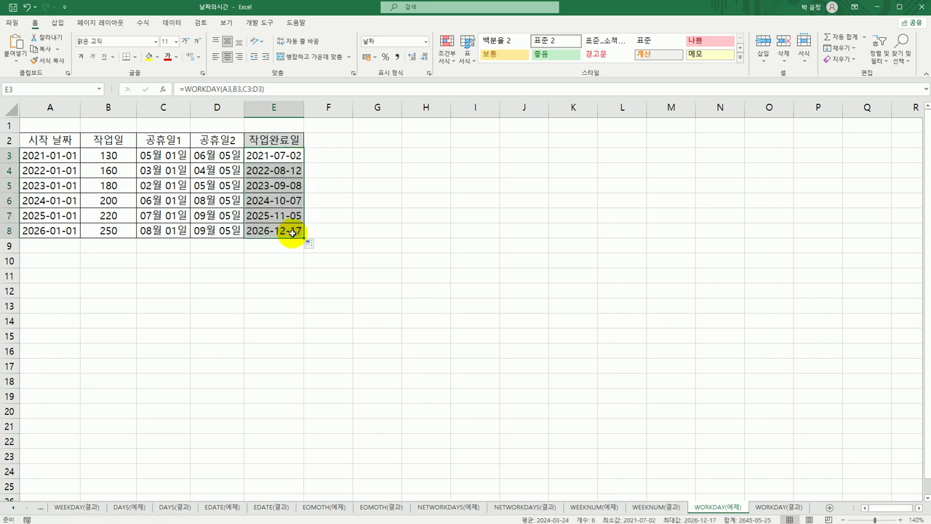
{"action": "left_click", "coordinate": [290, 232]}
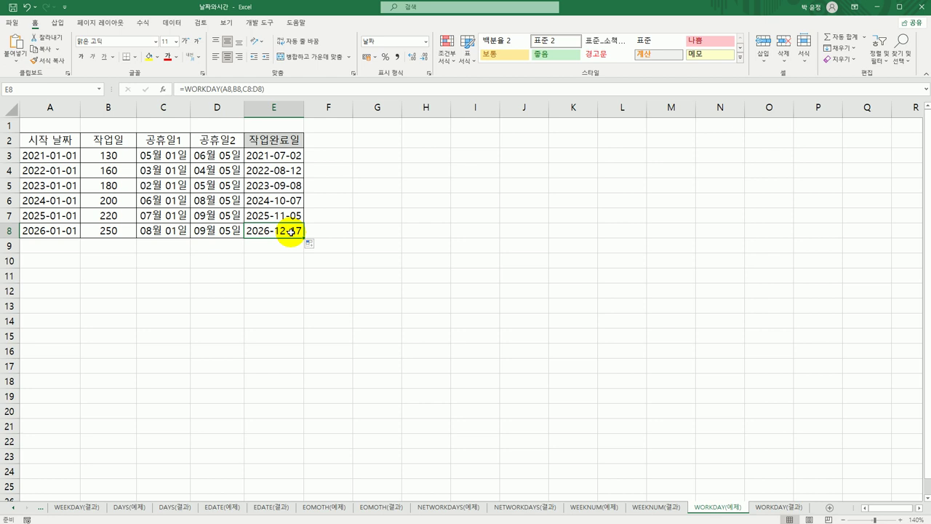
{"action": "left_click", "coordinate": [767, 508]}
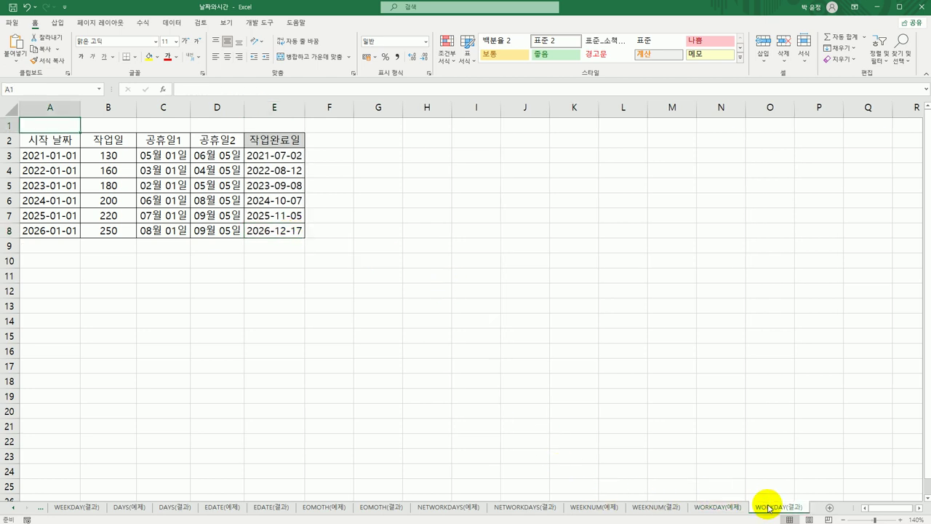
{"action": "left_click", "coordinate": [704, 507]}
{"action": "left_click", "coordinate": [759, 507]}
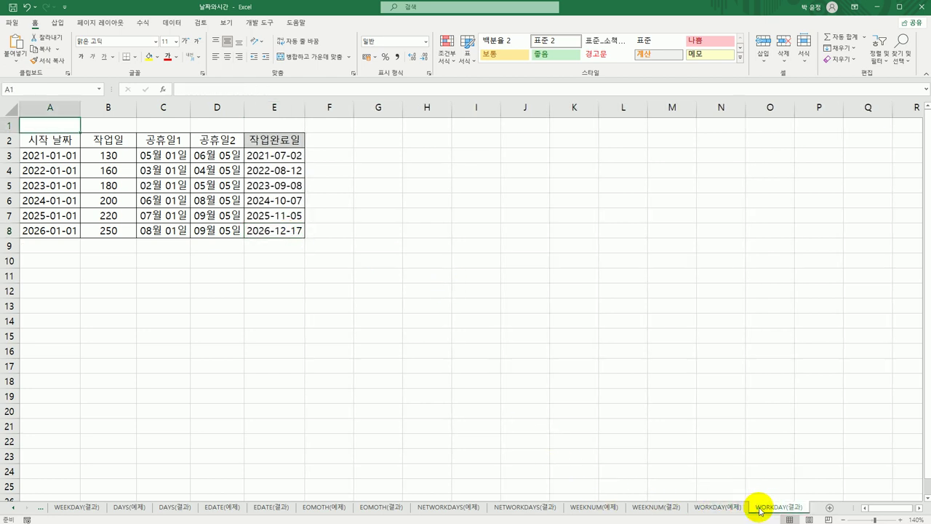